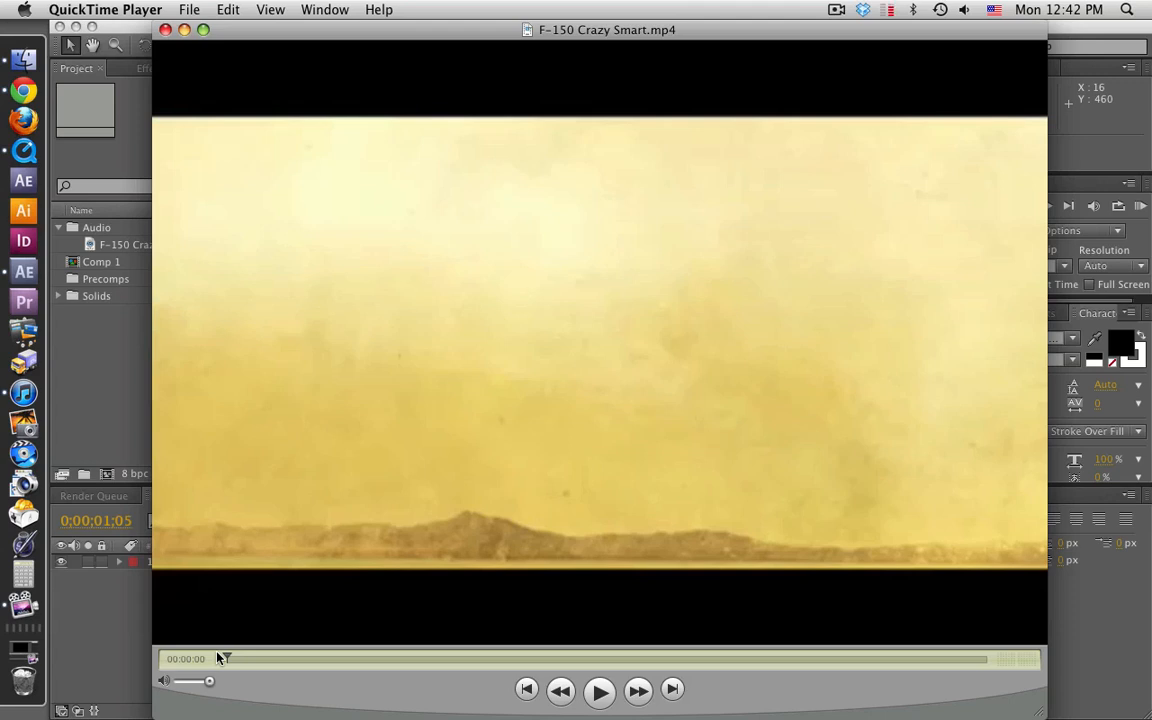
Step: Rewind the F-150 Crazy Smart video to its start and begin playback
drag(218, 657, 224, 660)
click(600, 691)
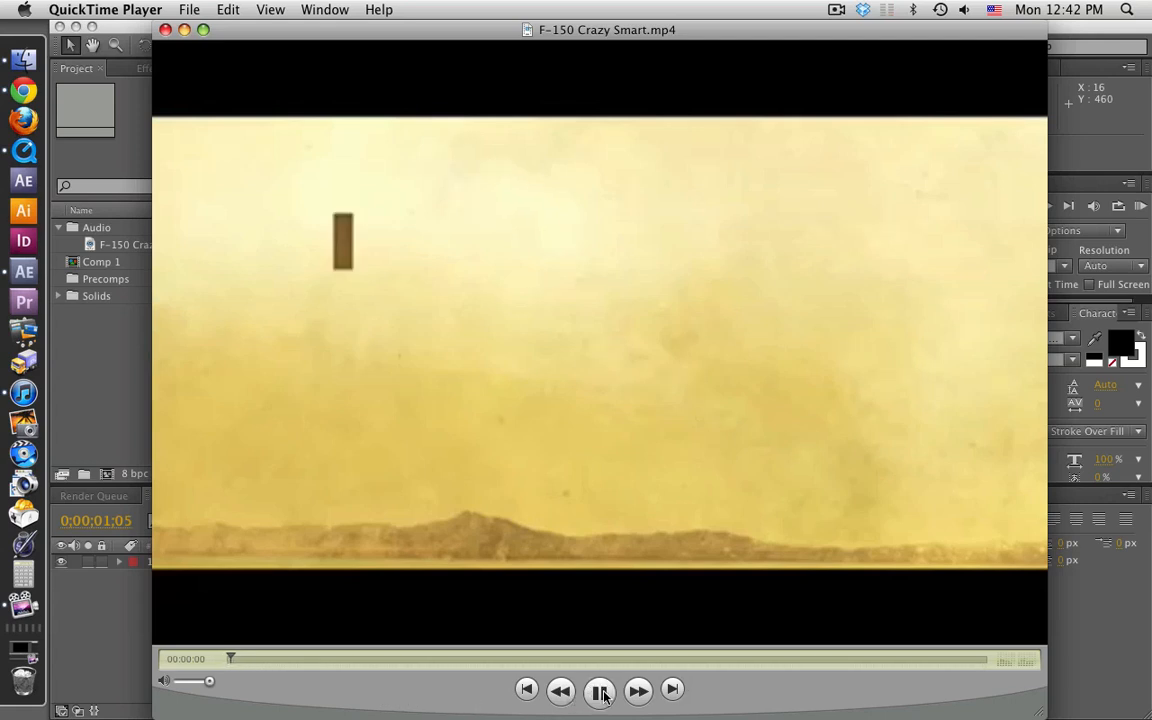
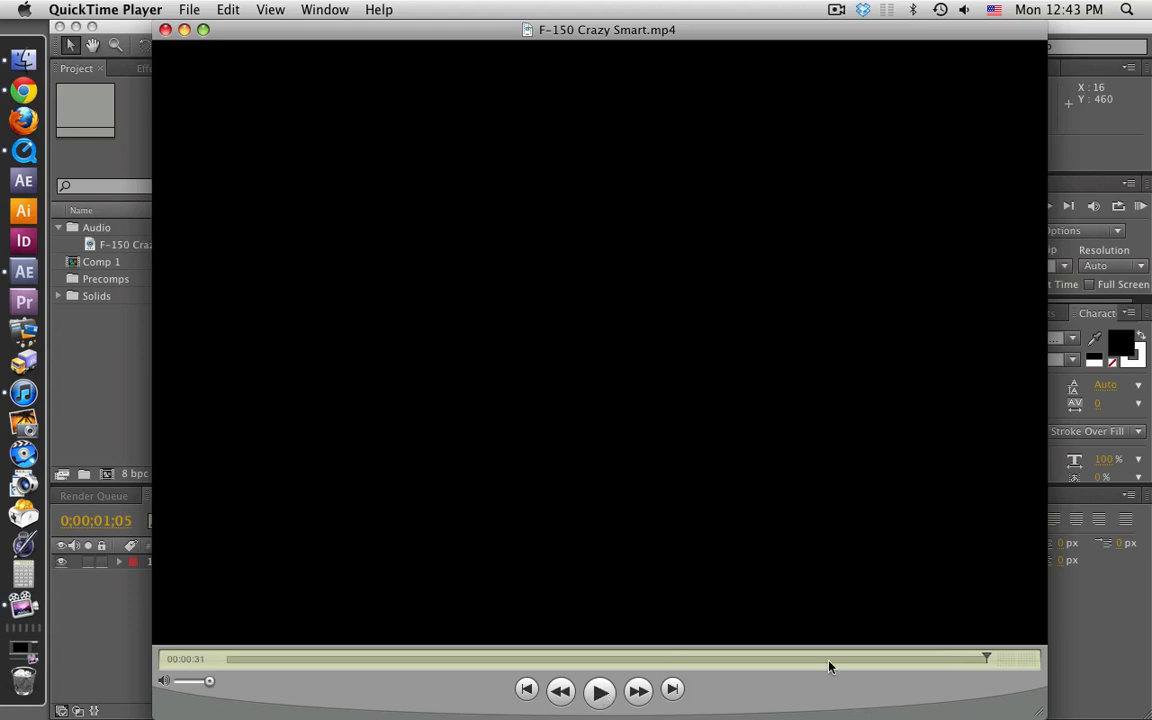
click(207, 656)
drag(261, 663, 243, 660)
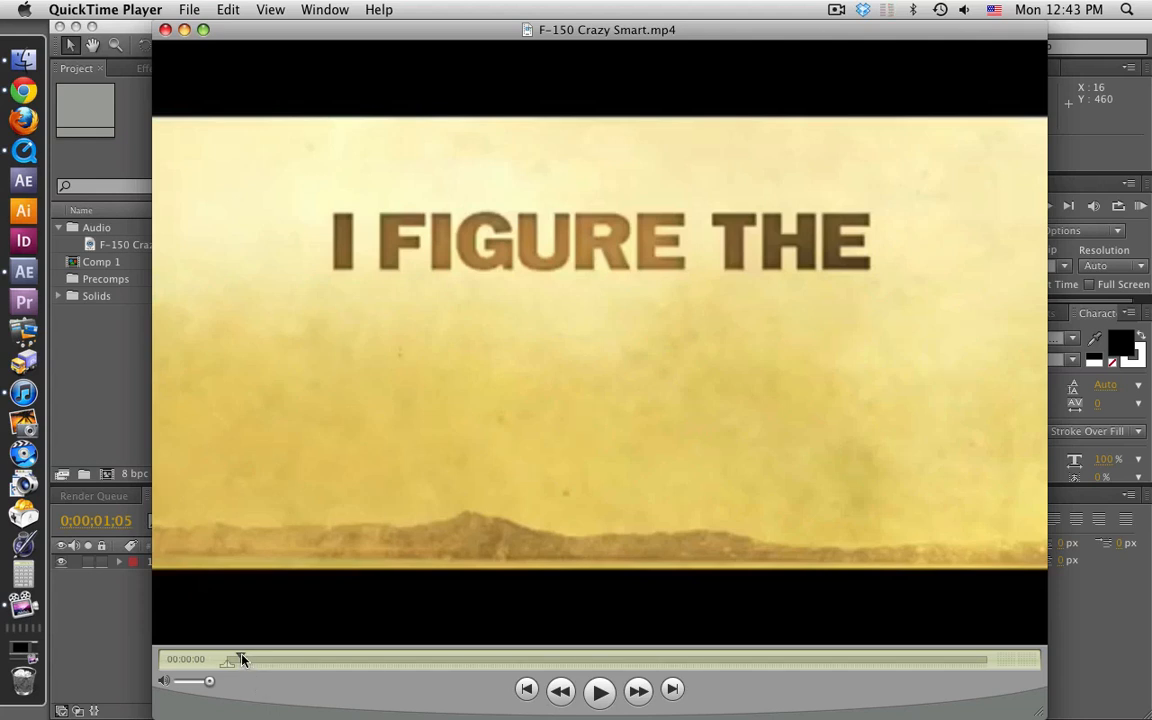
mouse_move(240, 658)
mouse_down()
mouse_move(285, 658)
mouse_move(255, 658)
mouse_up()
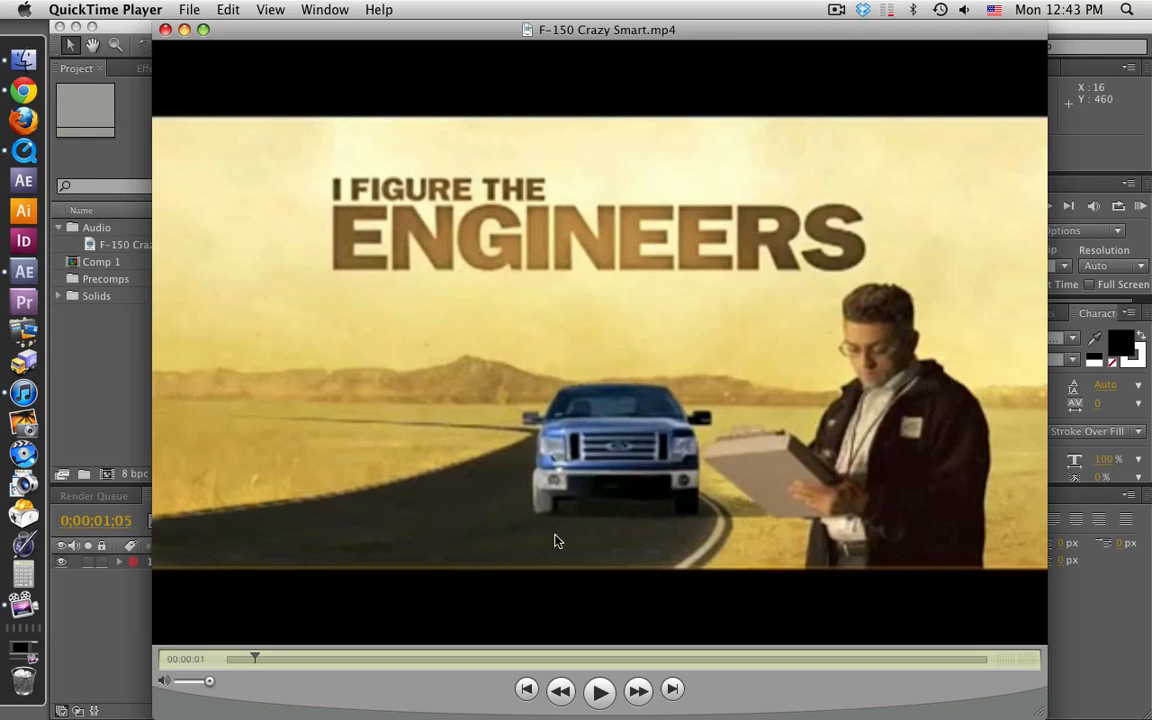
drag(253, 661, 313, 668)
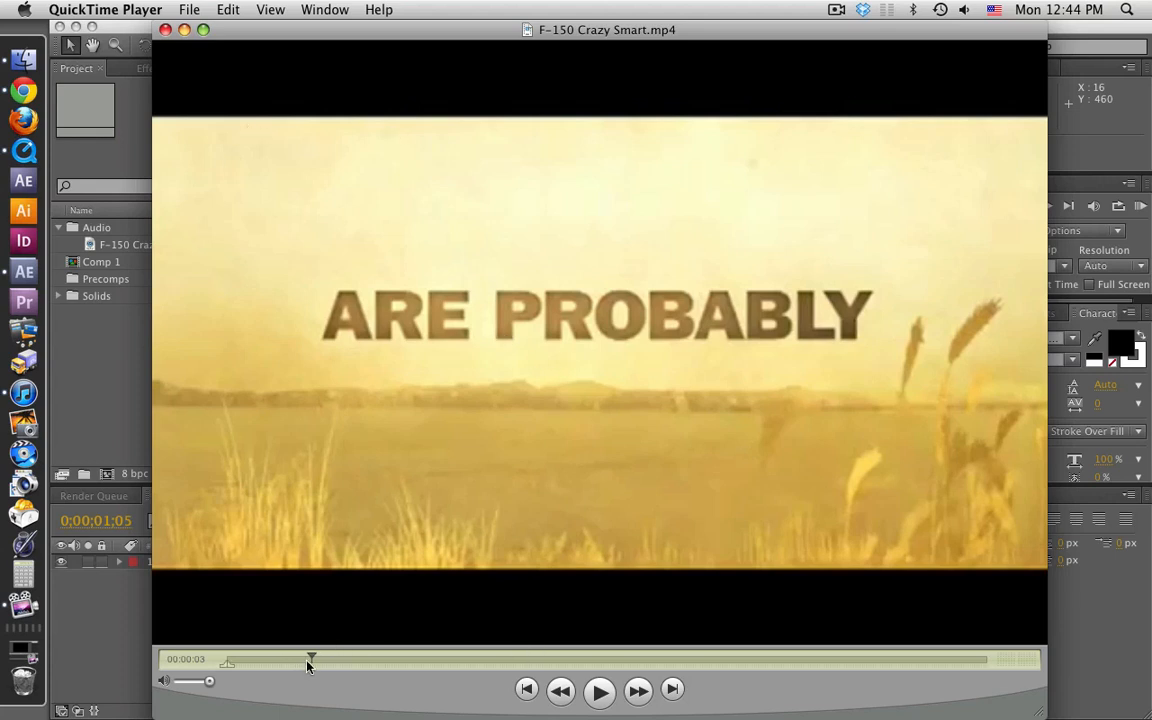
drag(311, 659, 296, 660)
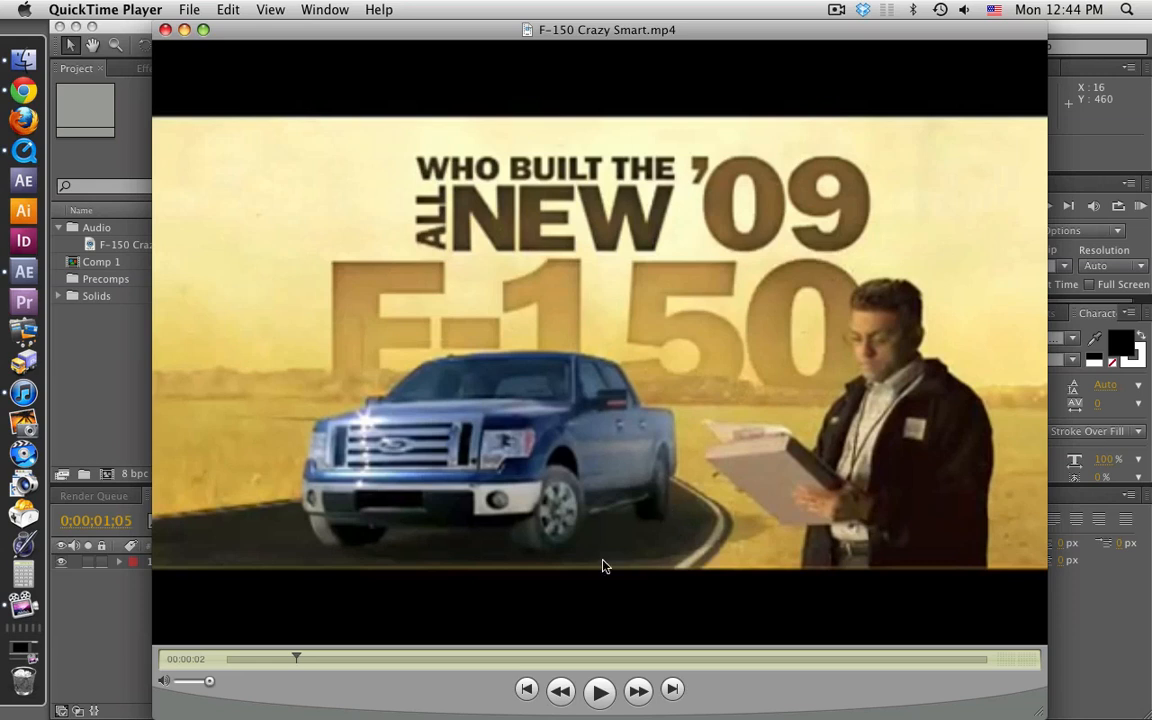
drag(296, 659, 266, 660)
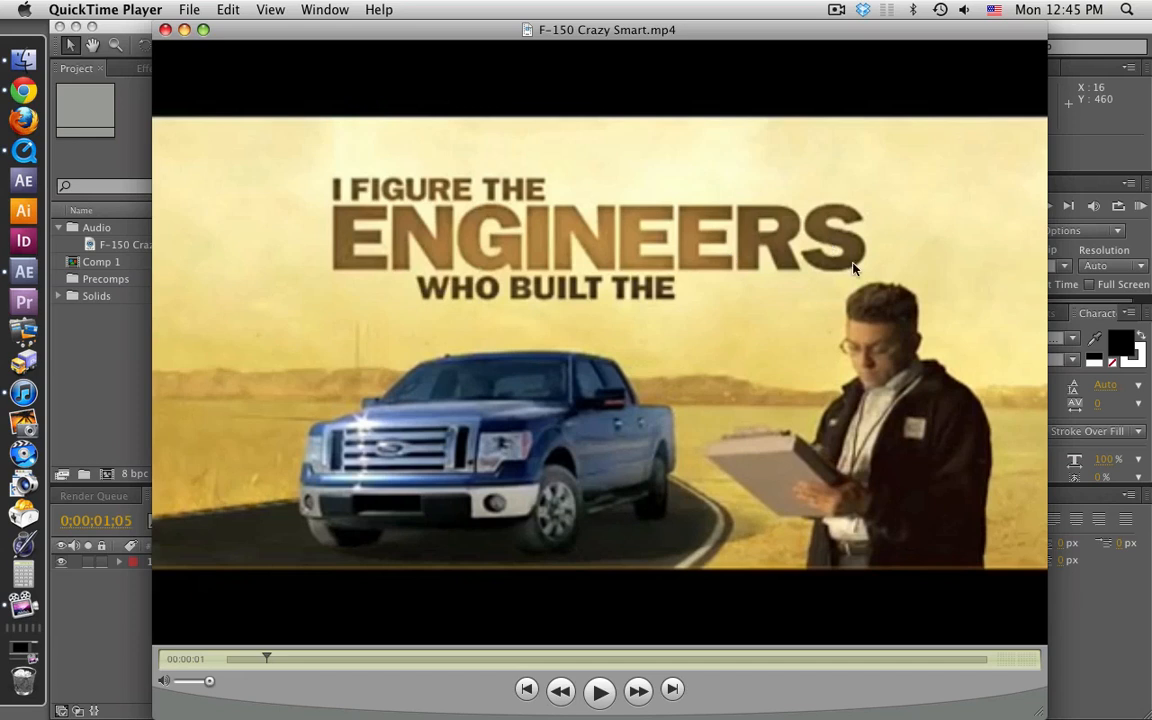
click(126, 389)
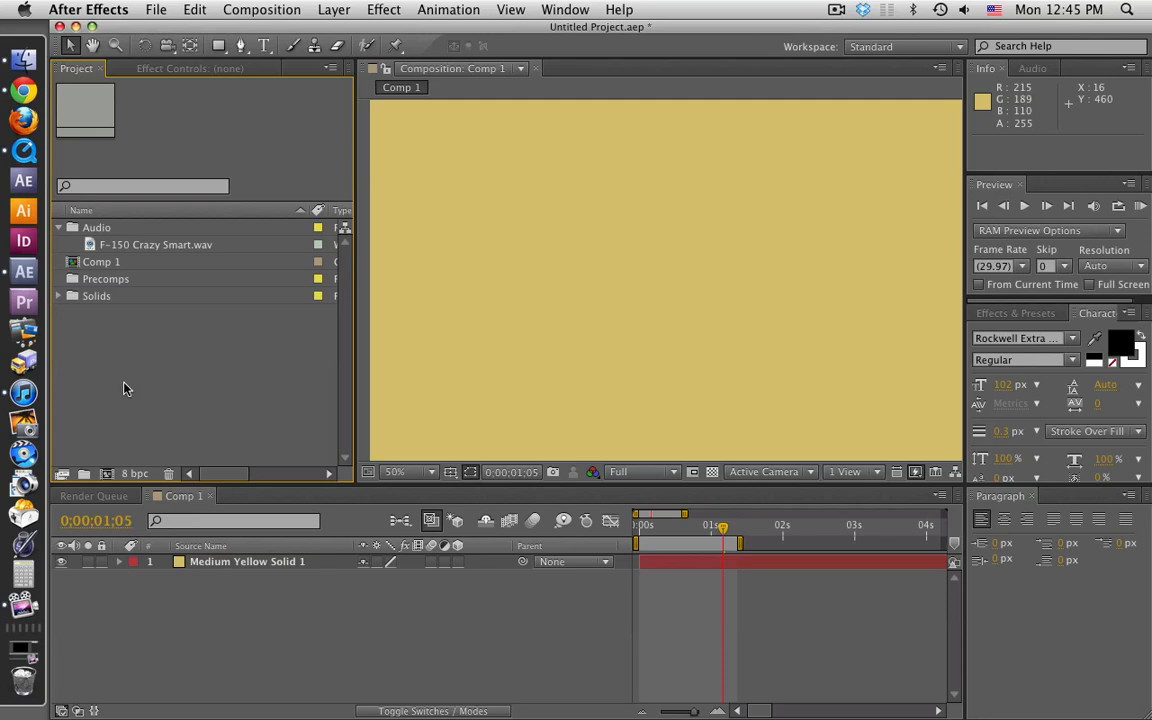
click(130, 250)
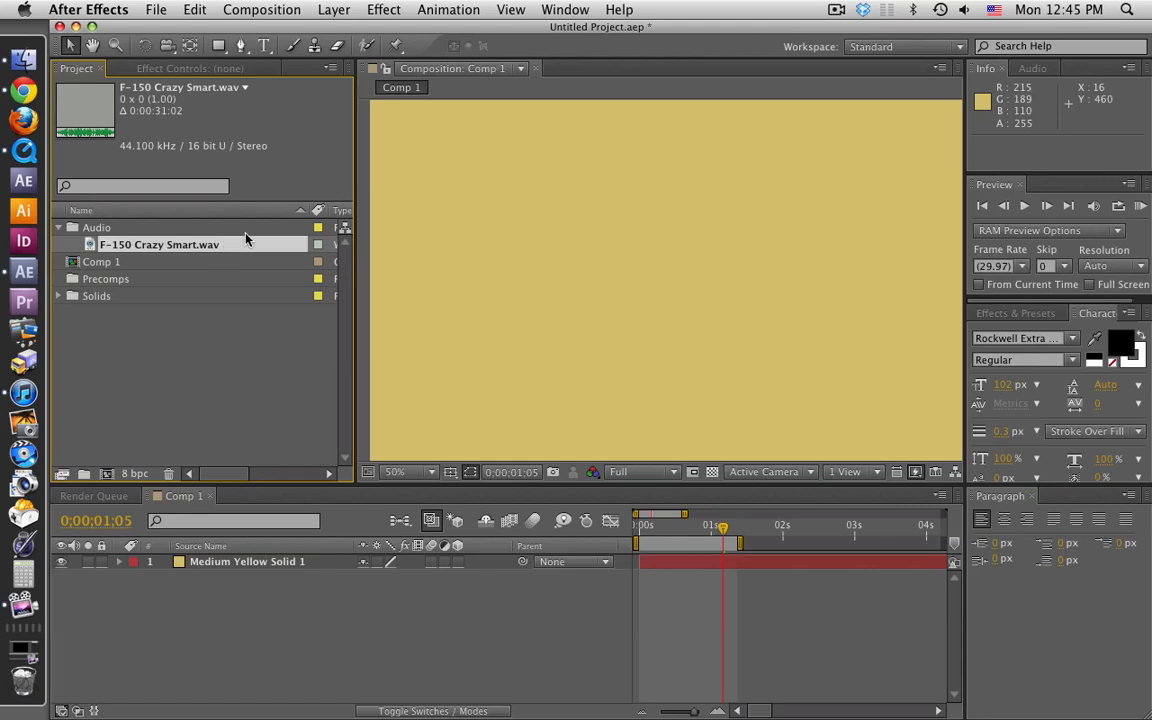
click(24, 150)
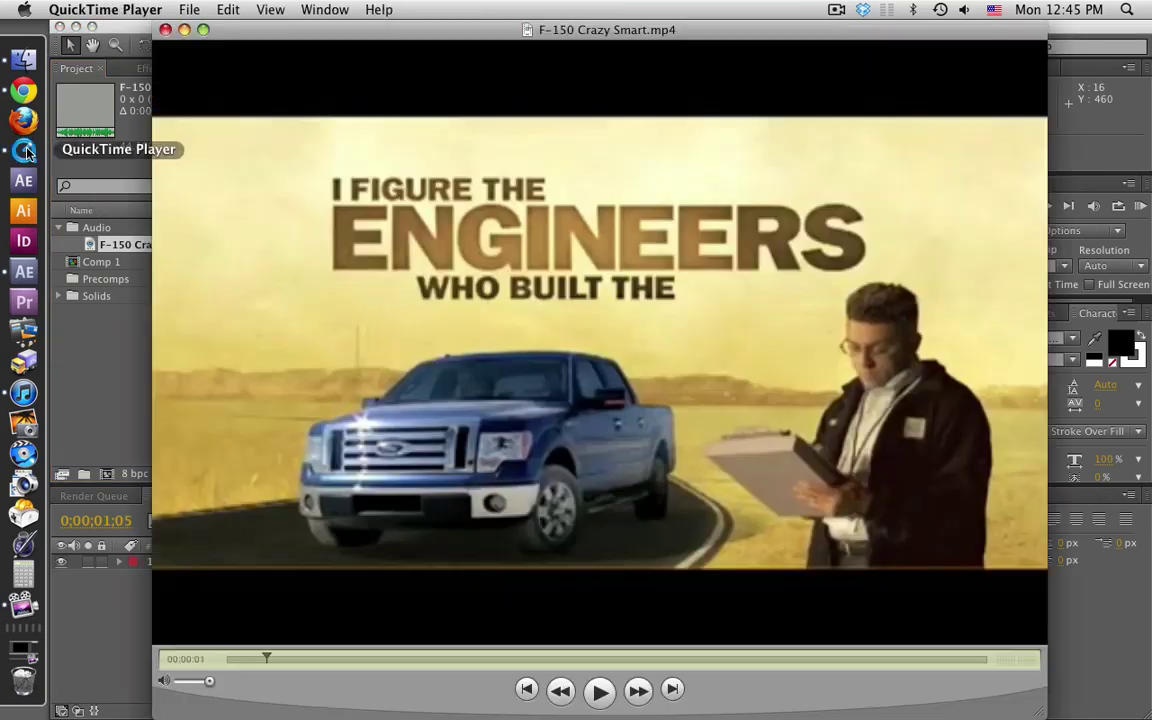
click(186, 9)
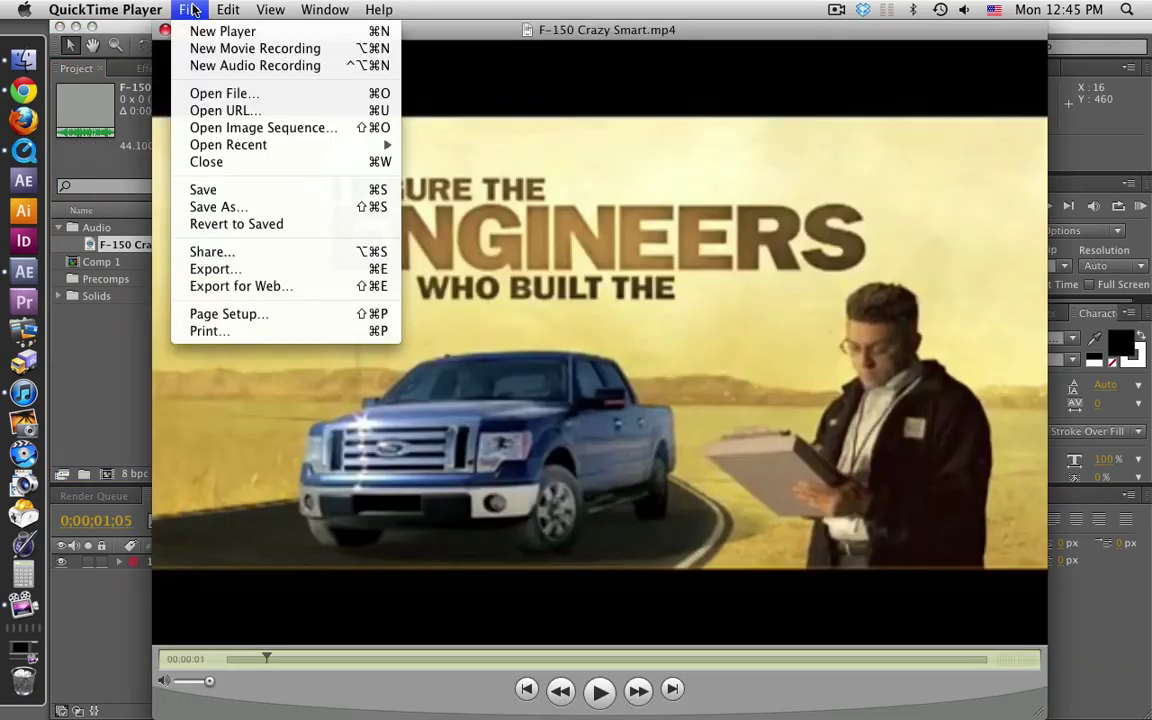
click(235, 270)
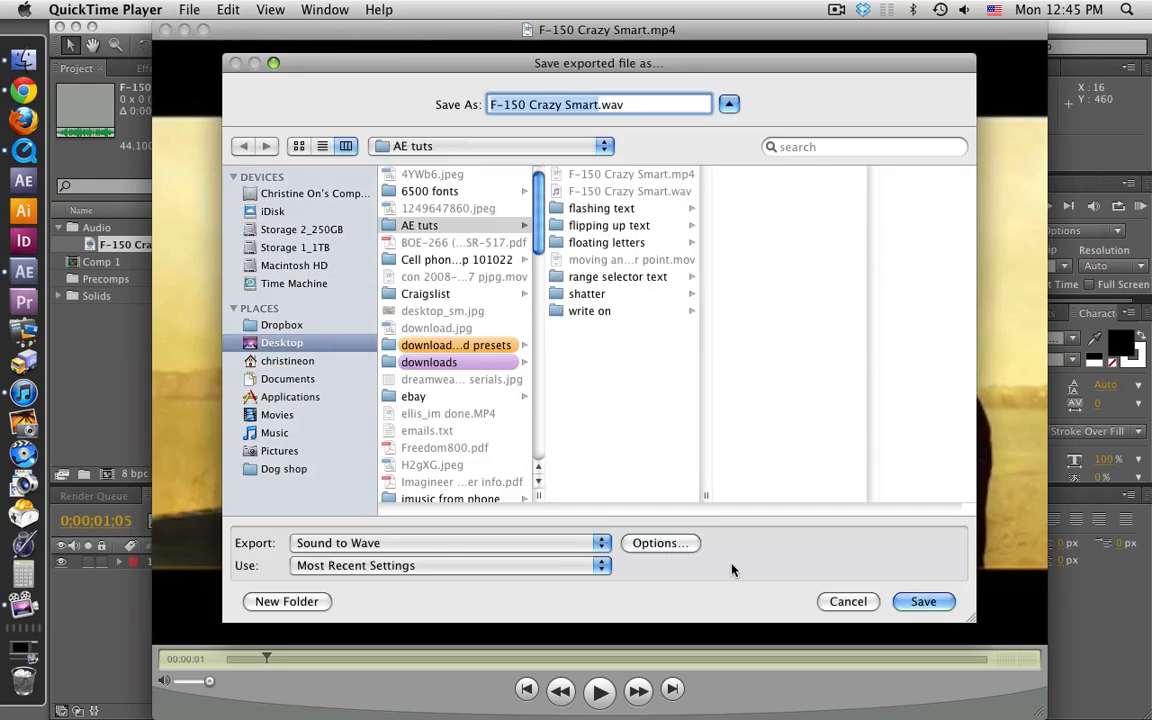
click(607, 546)
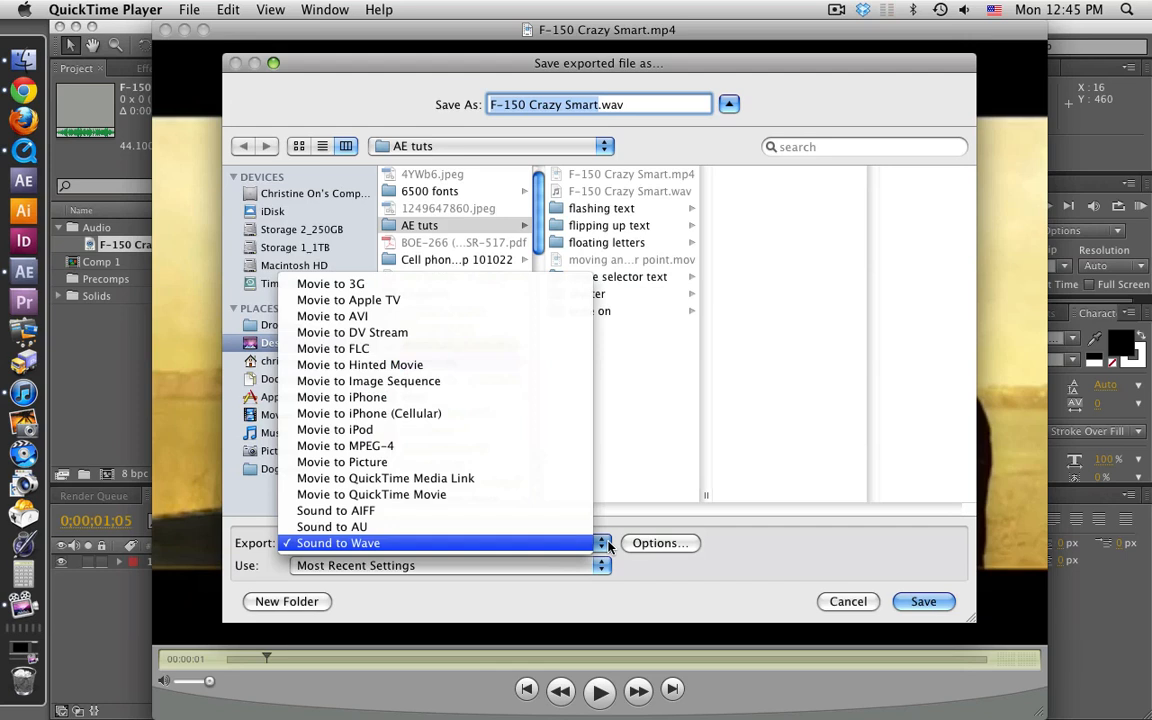
click(540, 543)
click(846, 601)
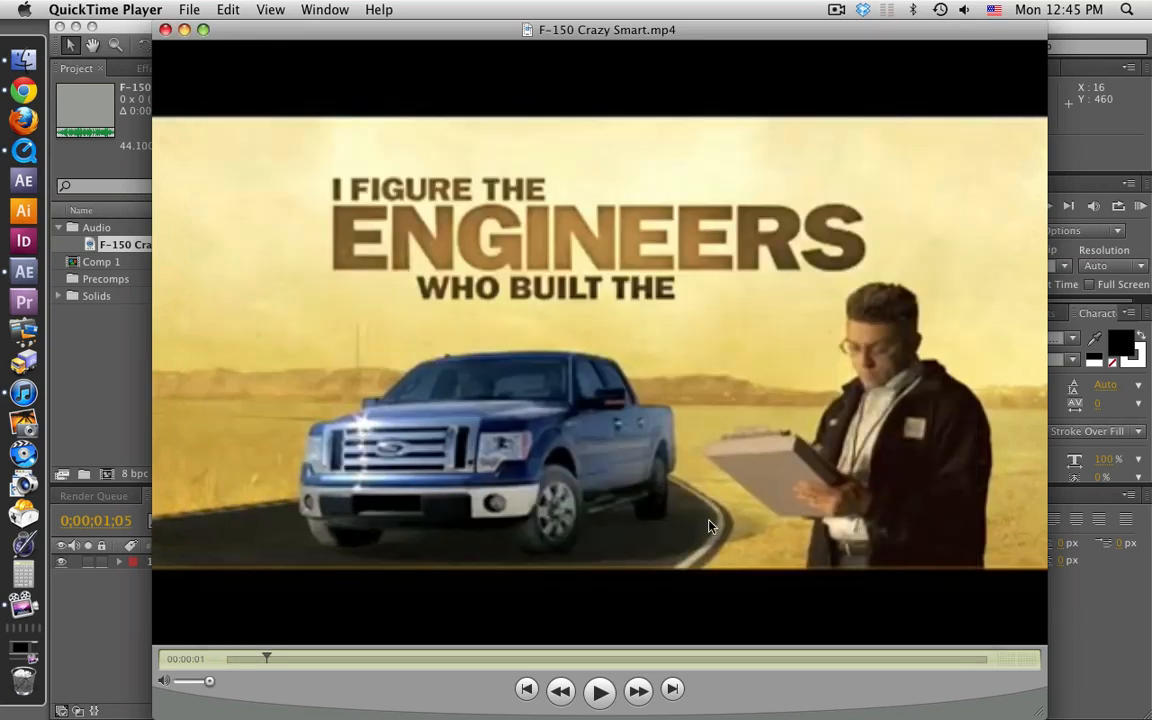
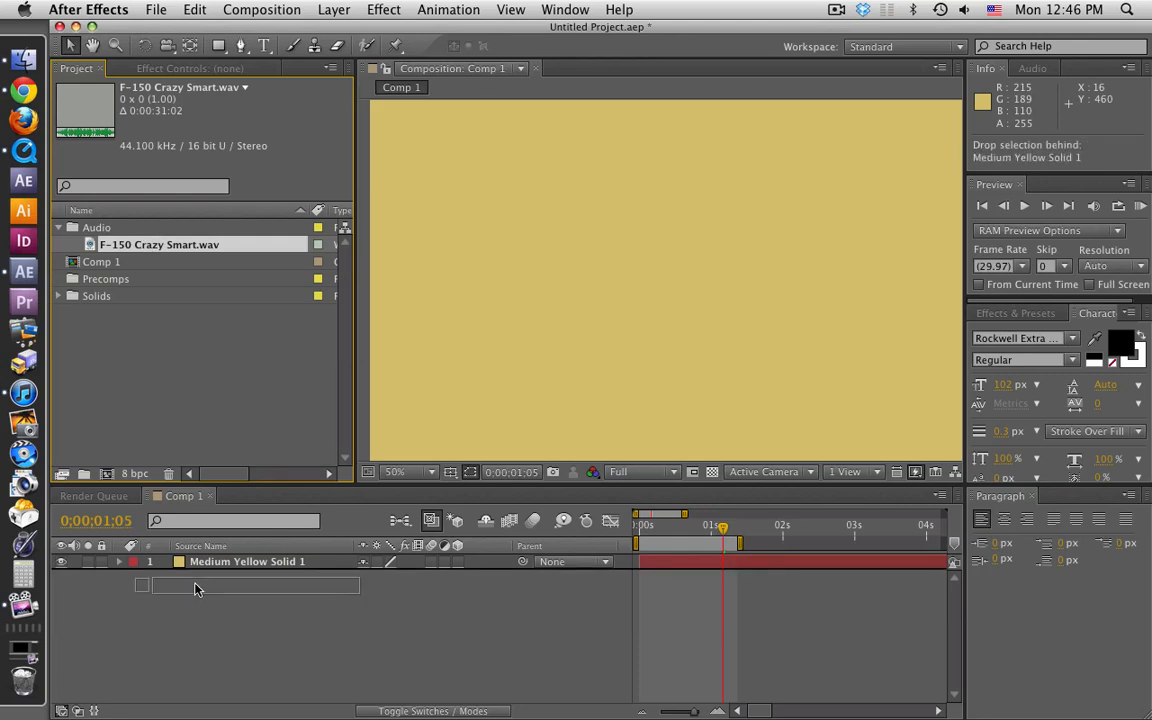
Step: Add F-150 Crazy Smart.wav to Comp 1 and extend the work area end to 3;22
drag(150, 246, 200, 586)
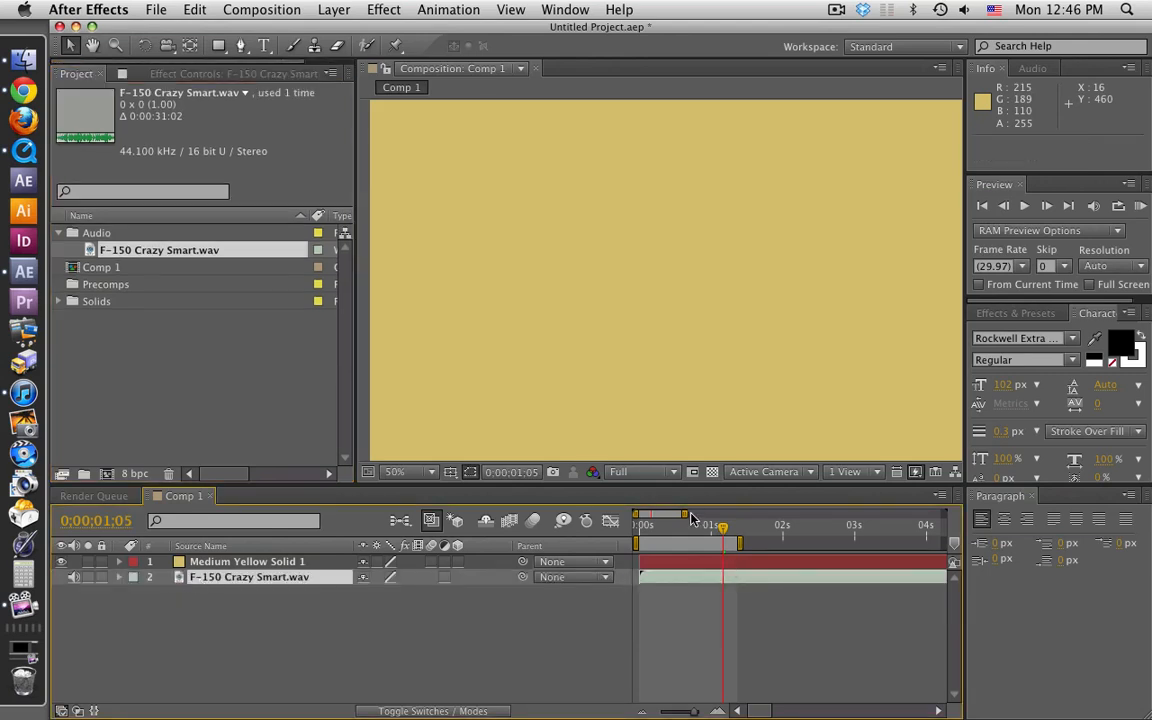
drag(686, 514, 689, 514)
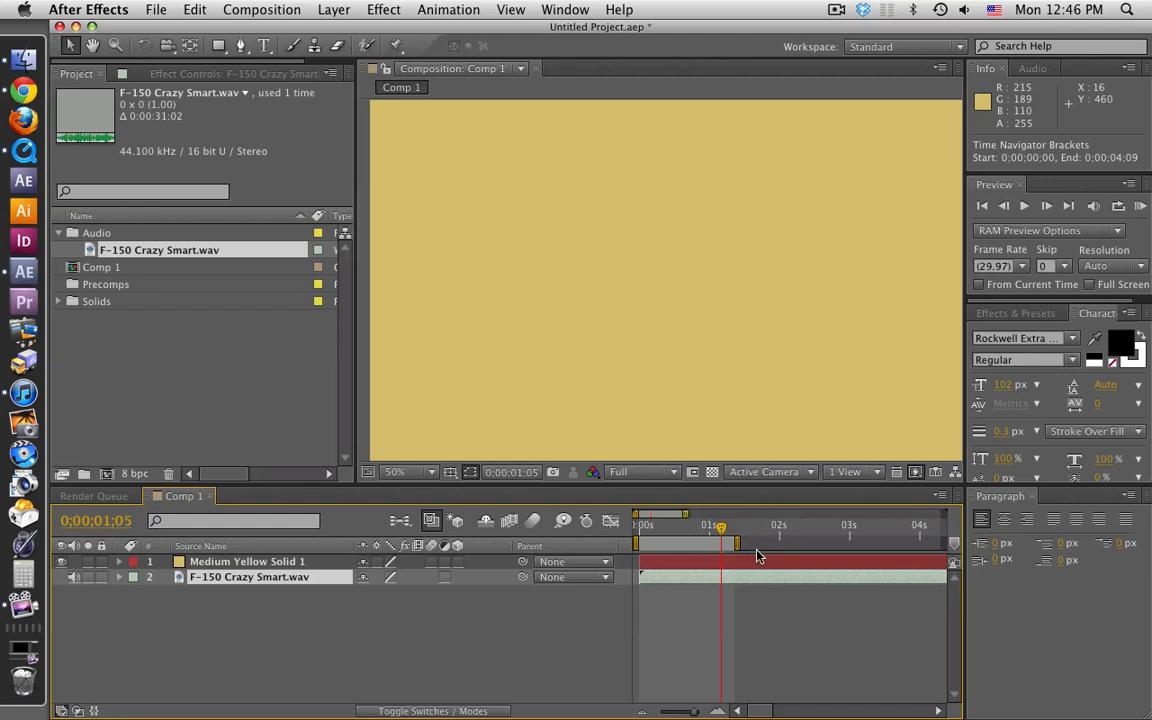
drag(741, 546, 904, 544)
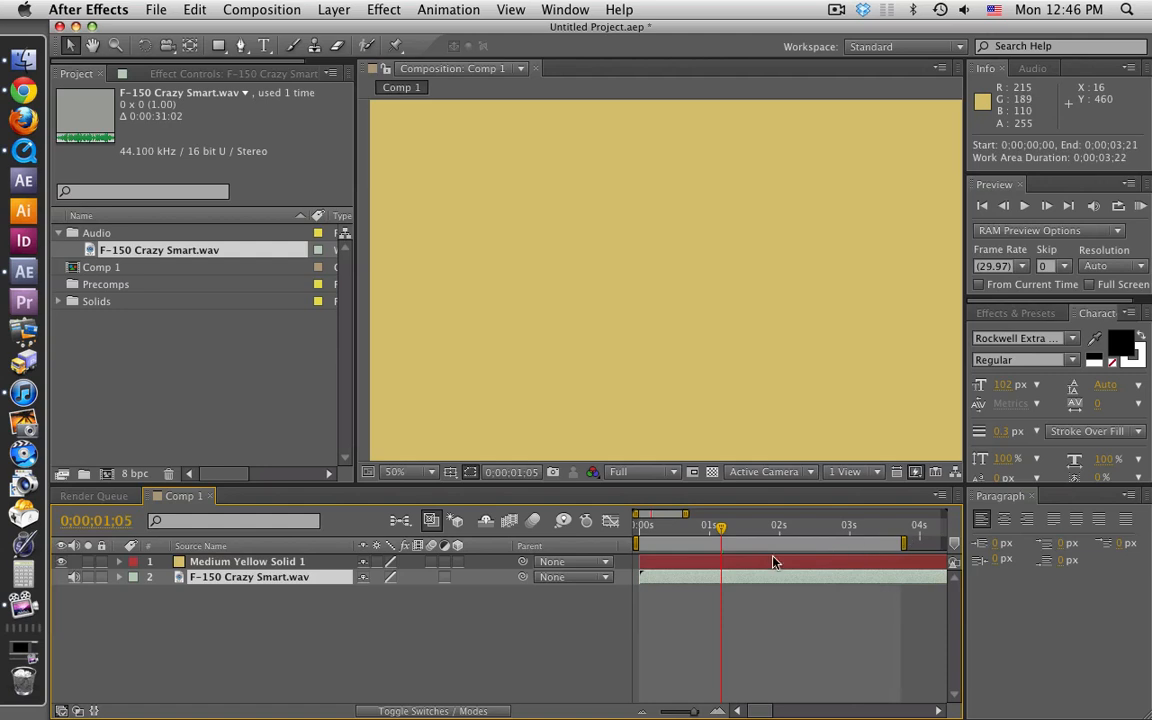
Step: Place a layer marker on the F-150 audio at frame 0;00;00;15
drag(717, 530, 675, 537)
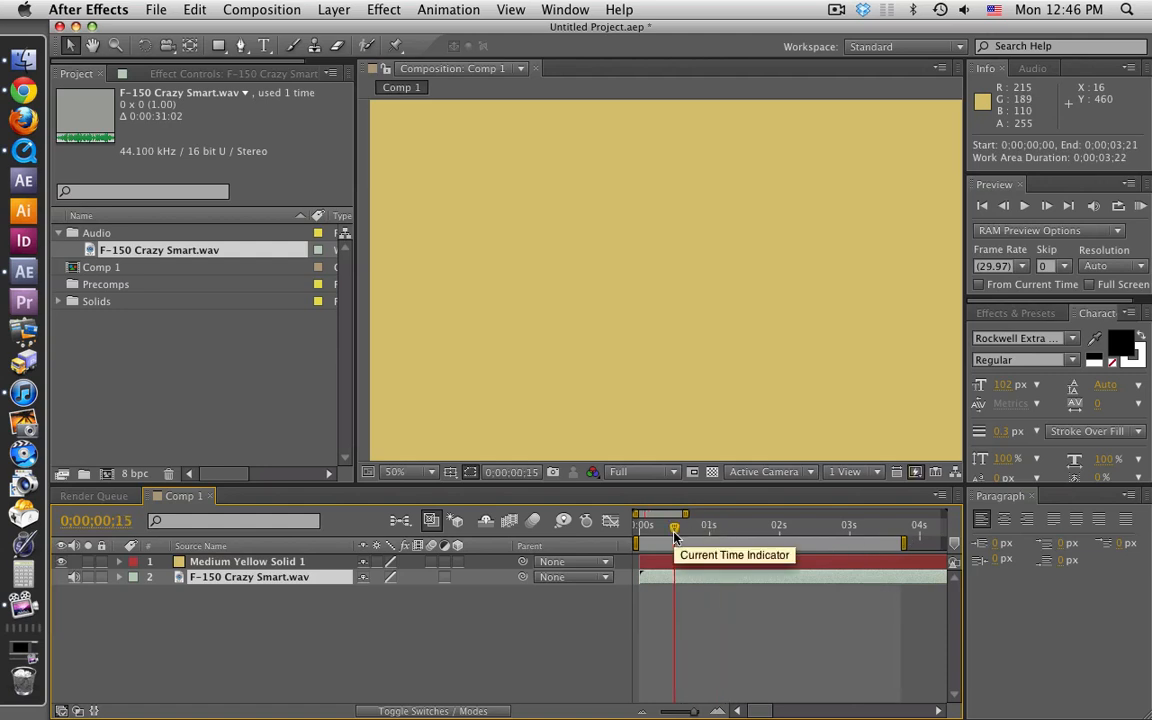
click(319, 584)
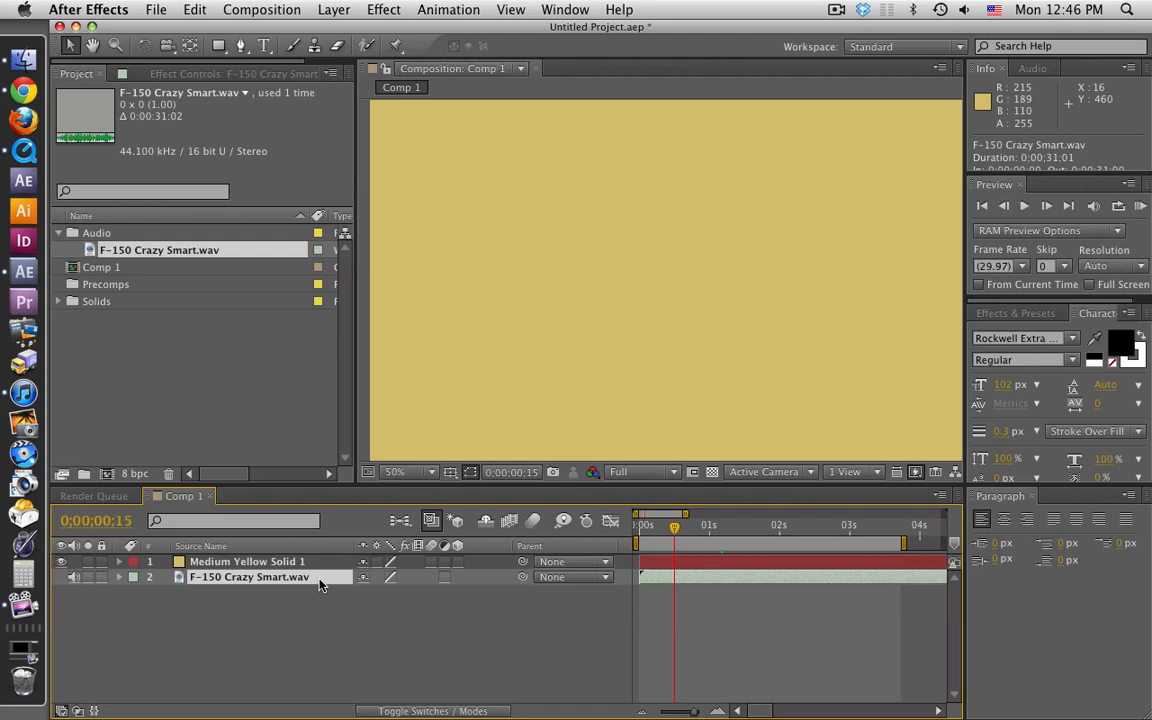
key(KP_Multiply)
Step: Drop more markers on beats during an audio preview and check the middle marker's time
key(KP_Decimal)
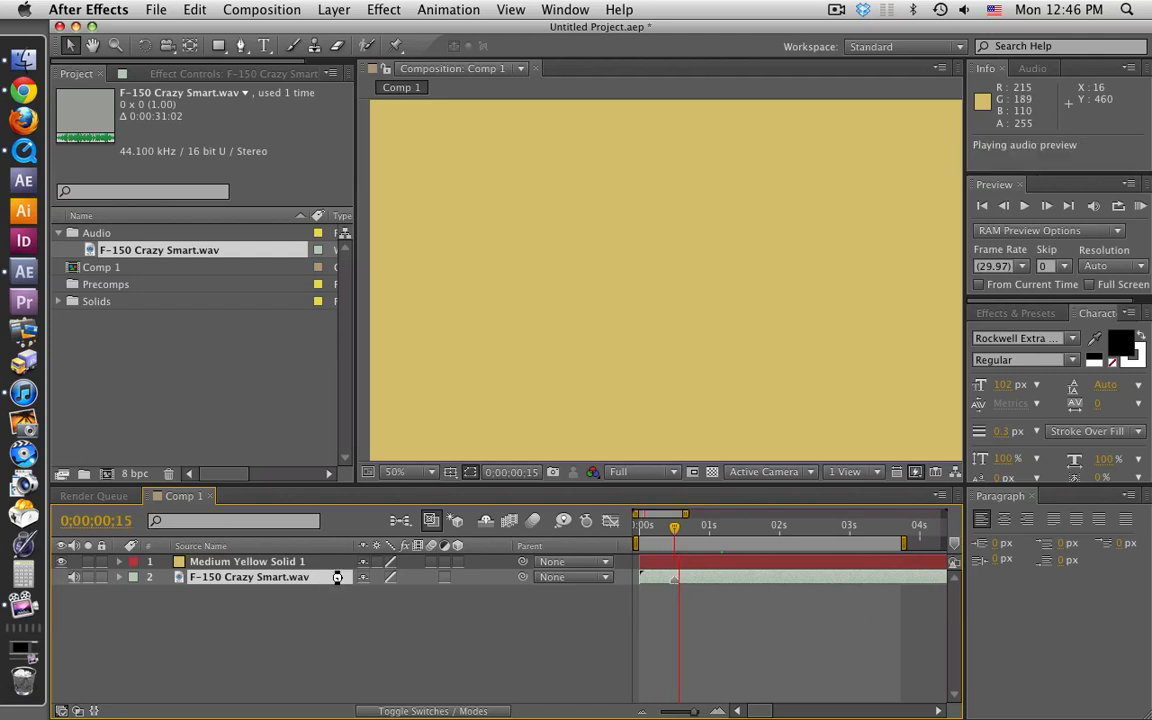
key(KP_Multiply)
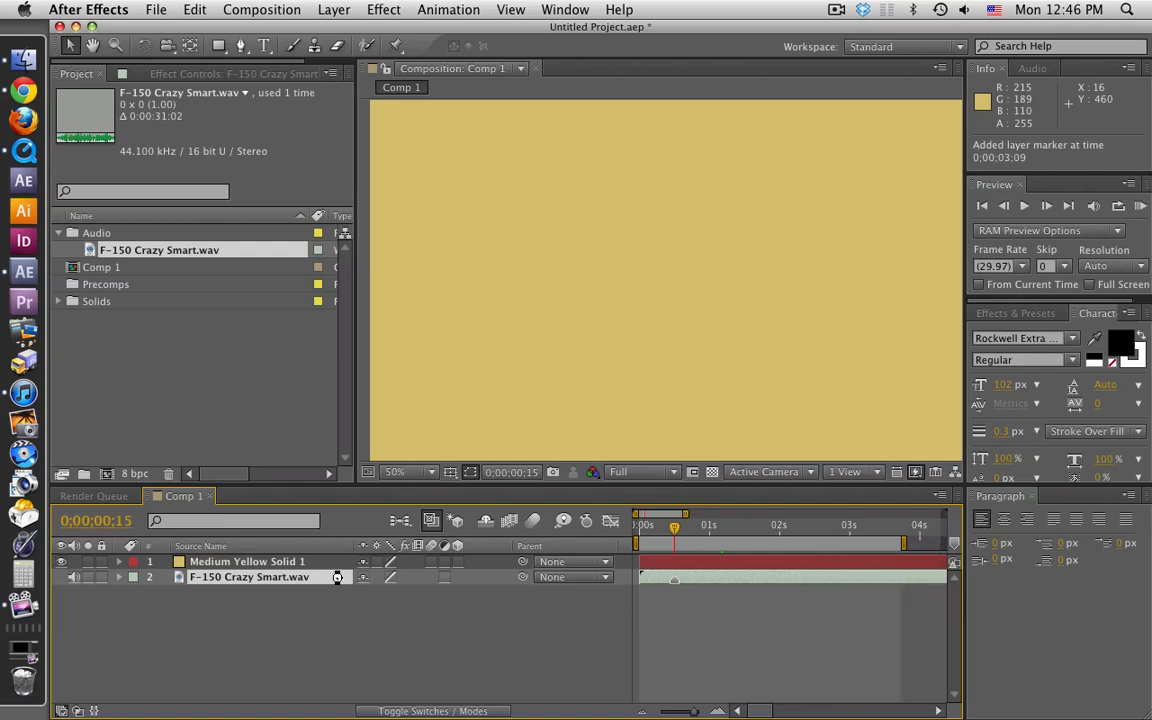
click(337, 577)
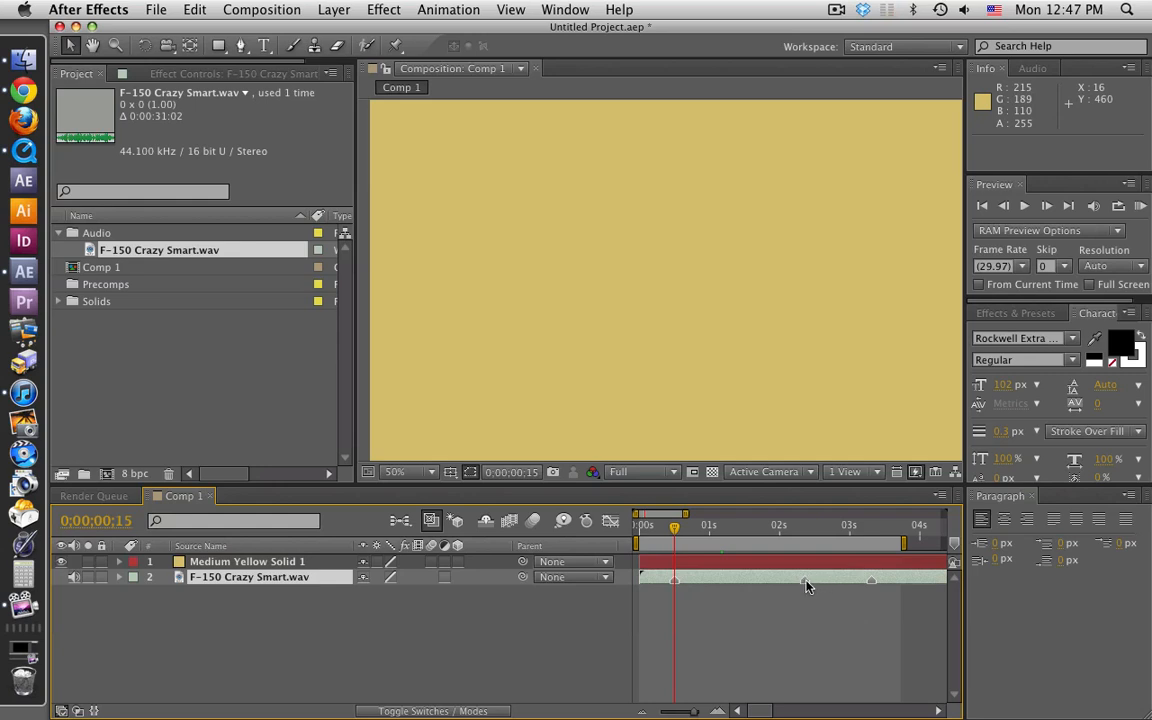
drag(806, 585, 808, 588)
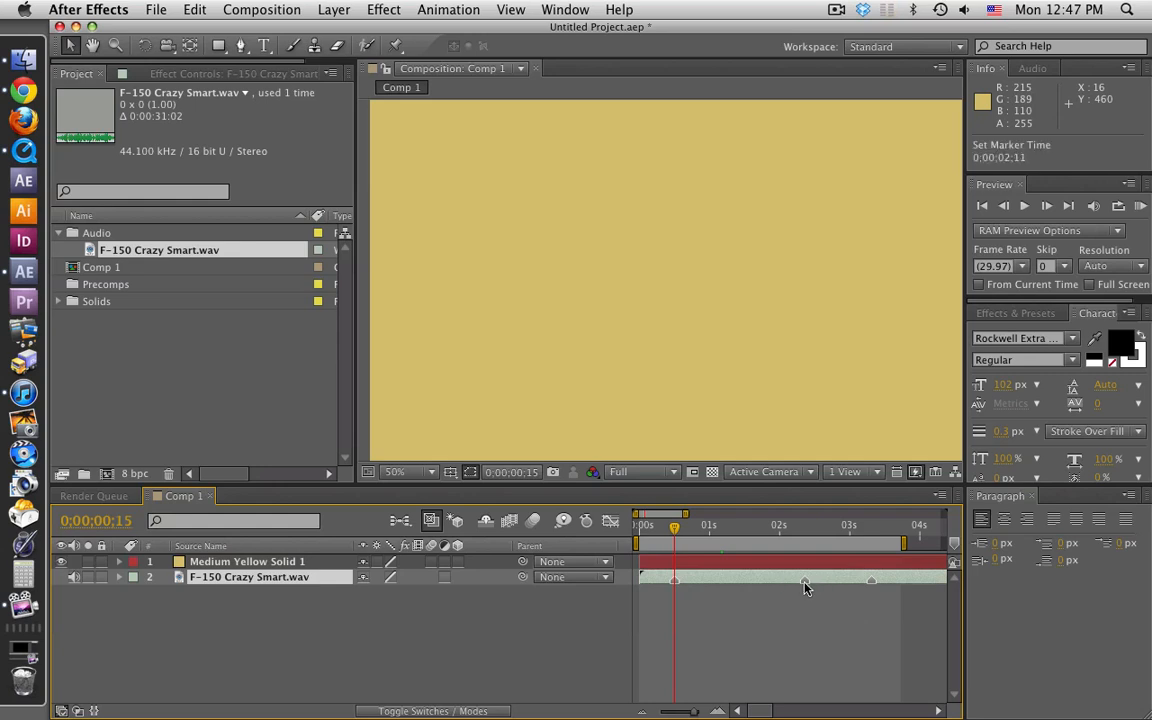
Step: Give the marker at 0;00;02;11 the comment 'F150' via the Layer Marker dialog
double_click(806, 585)
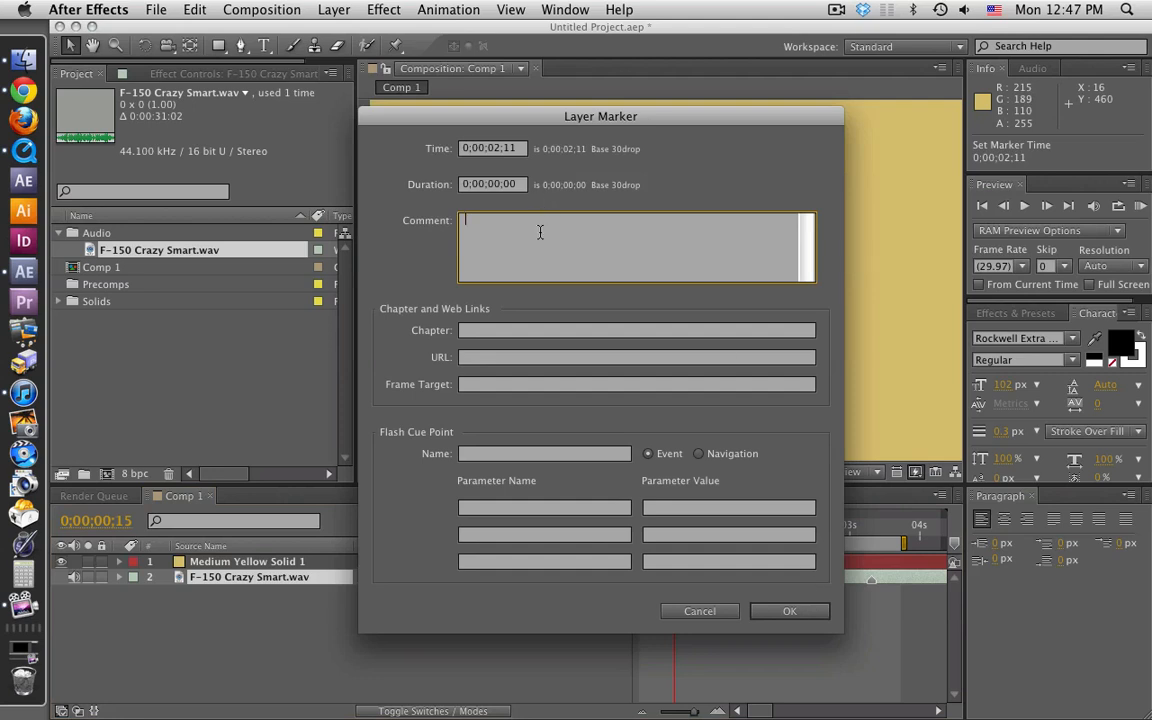
text(F)
text(150)
click(811, 609)
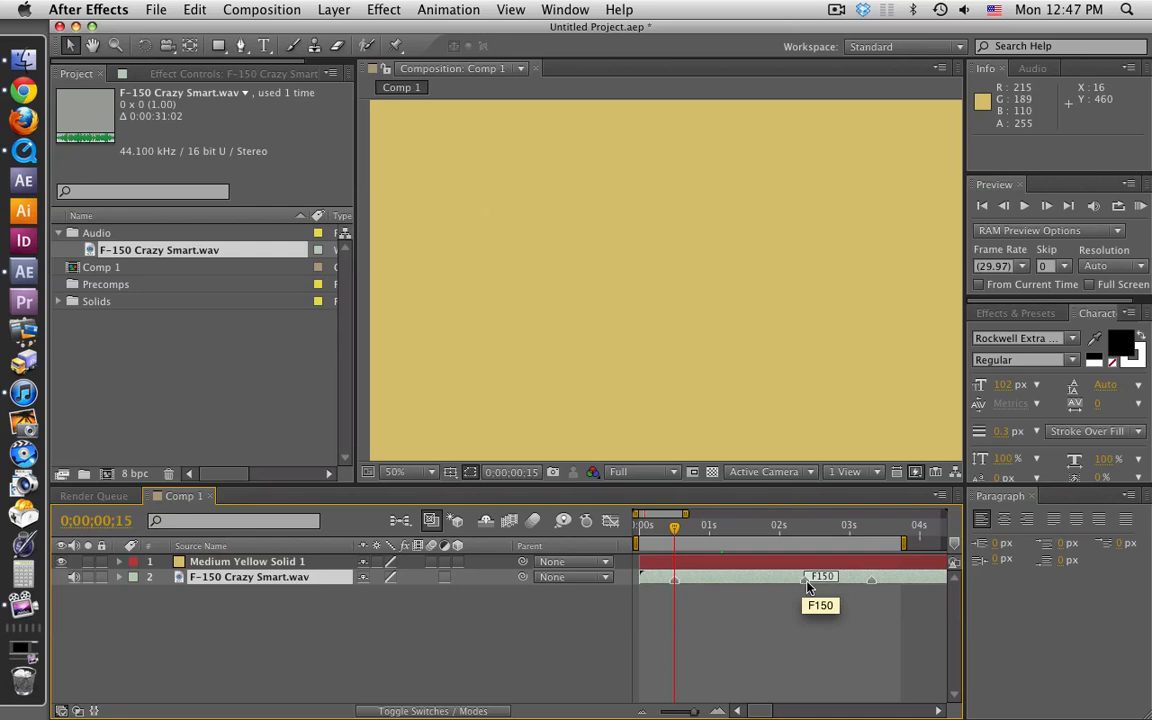
double_click(807, 584)
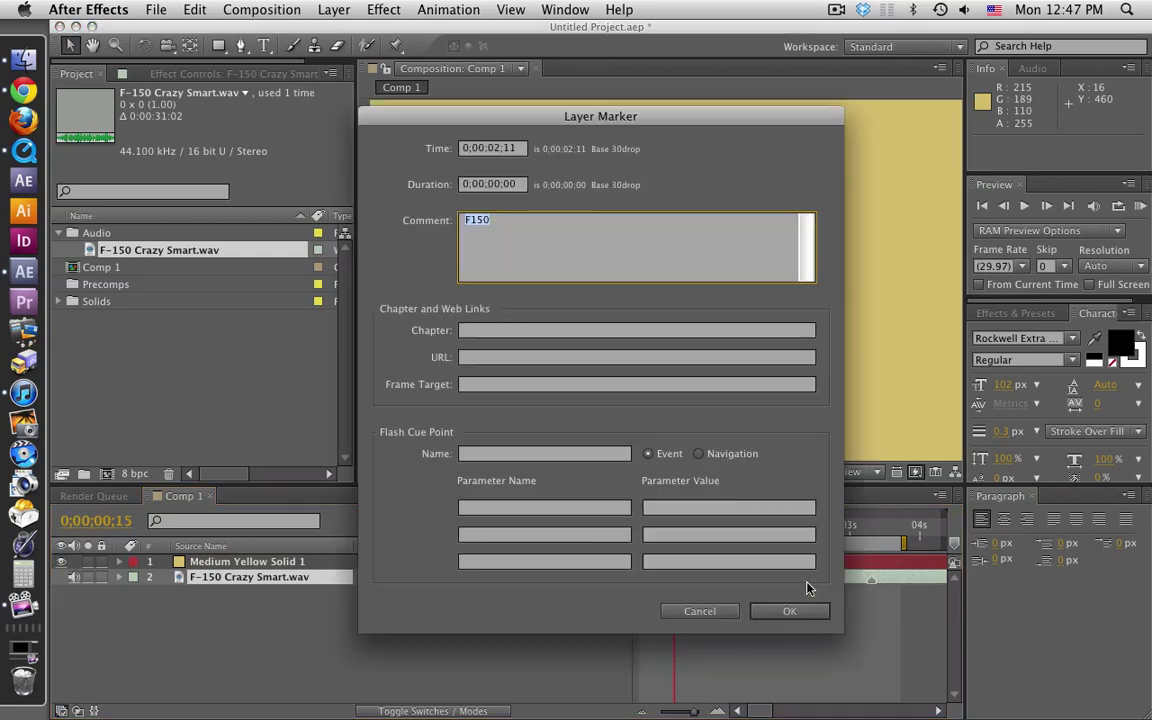
click(755, 613)
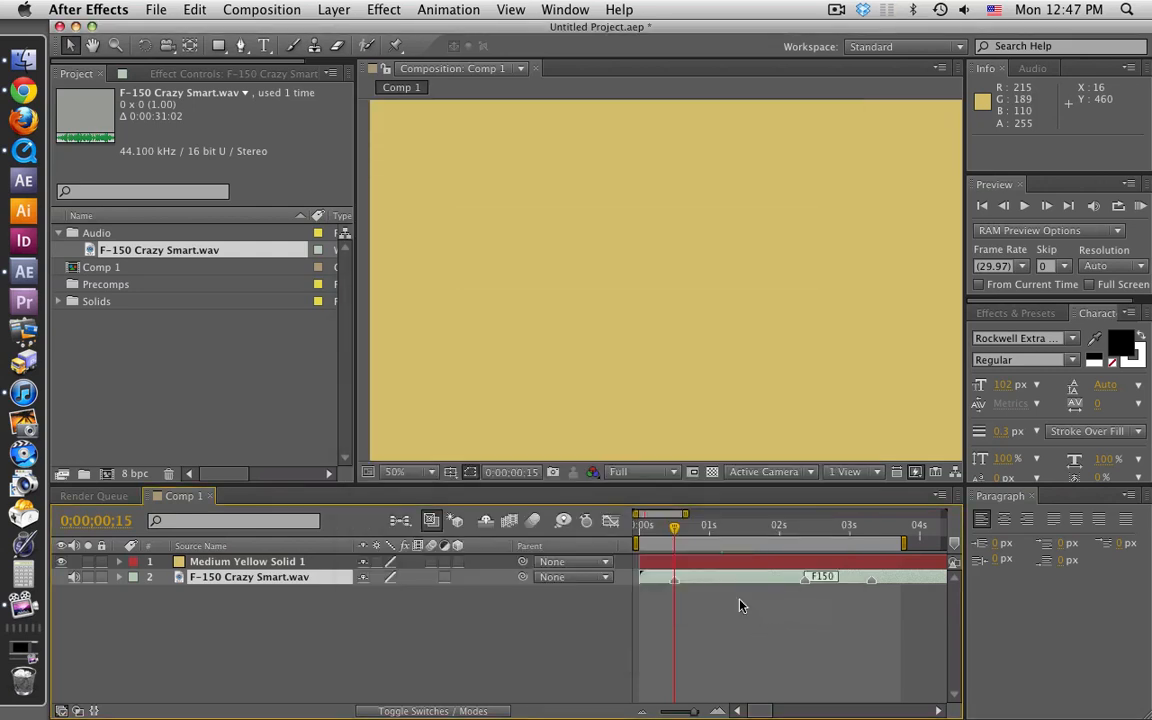
Step: Delete the F150 marker, then all remaining markers, and reselect the audio layer
right_click(805, 579)
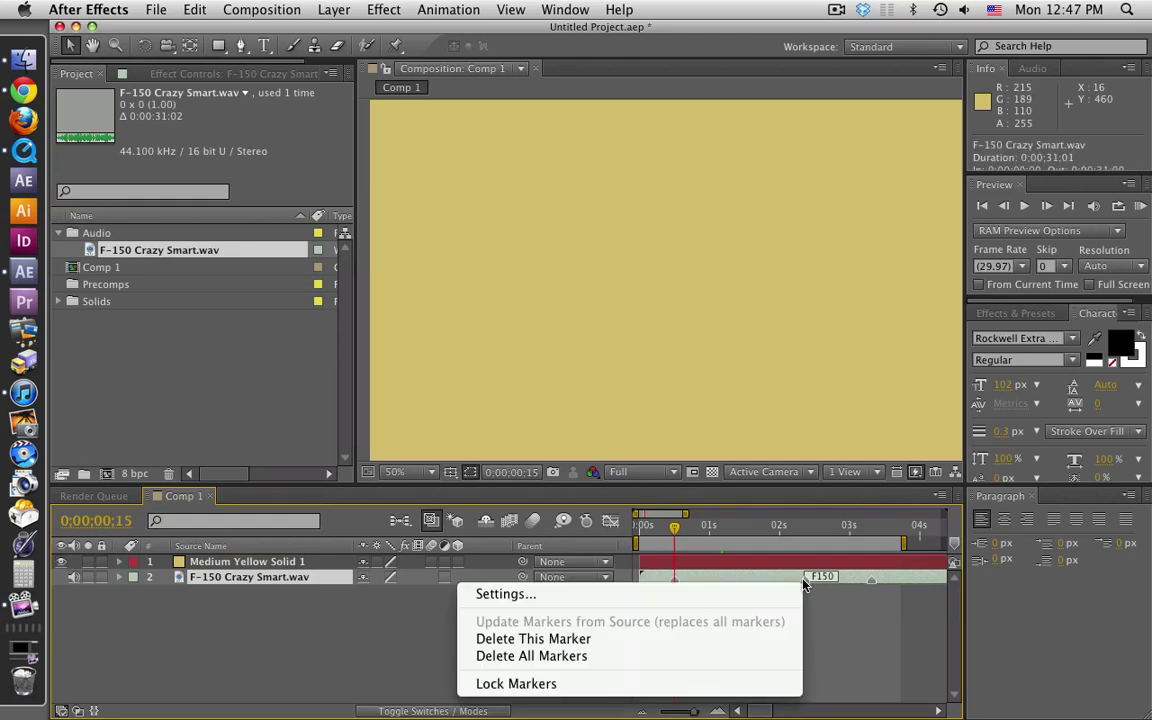
click(743, 637)
right_click(871, 585)
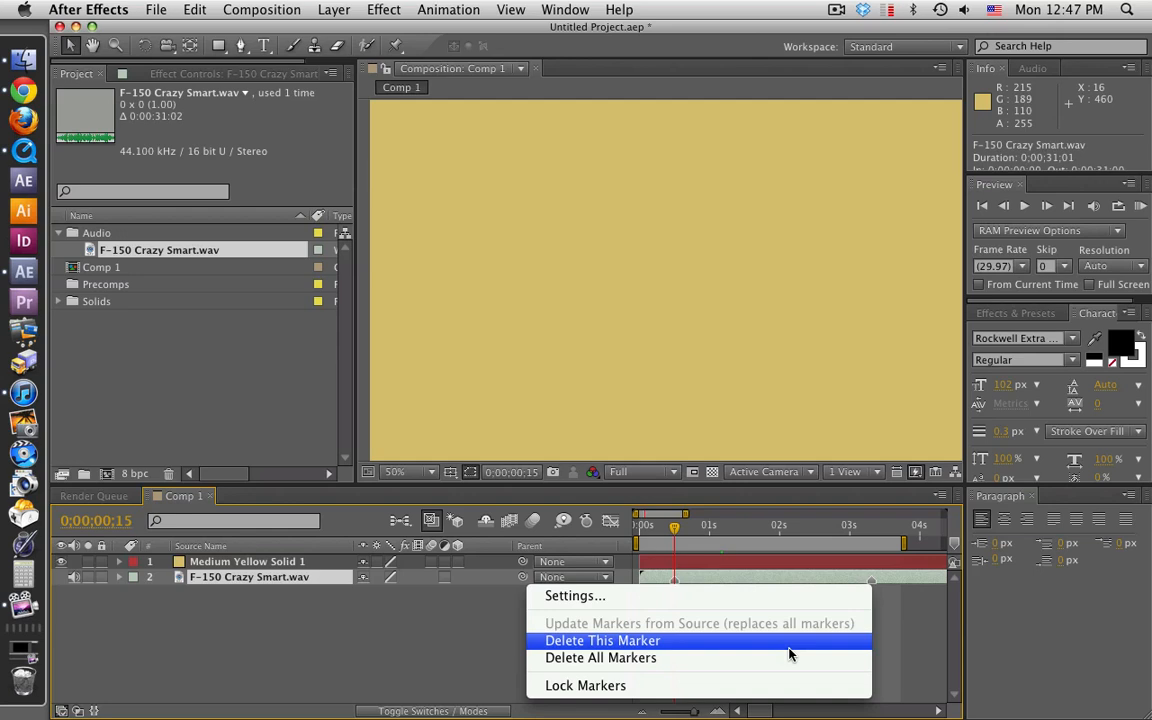
click(795, 658)
click(825, 628)
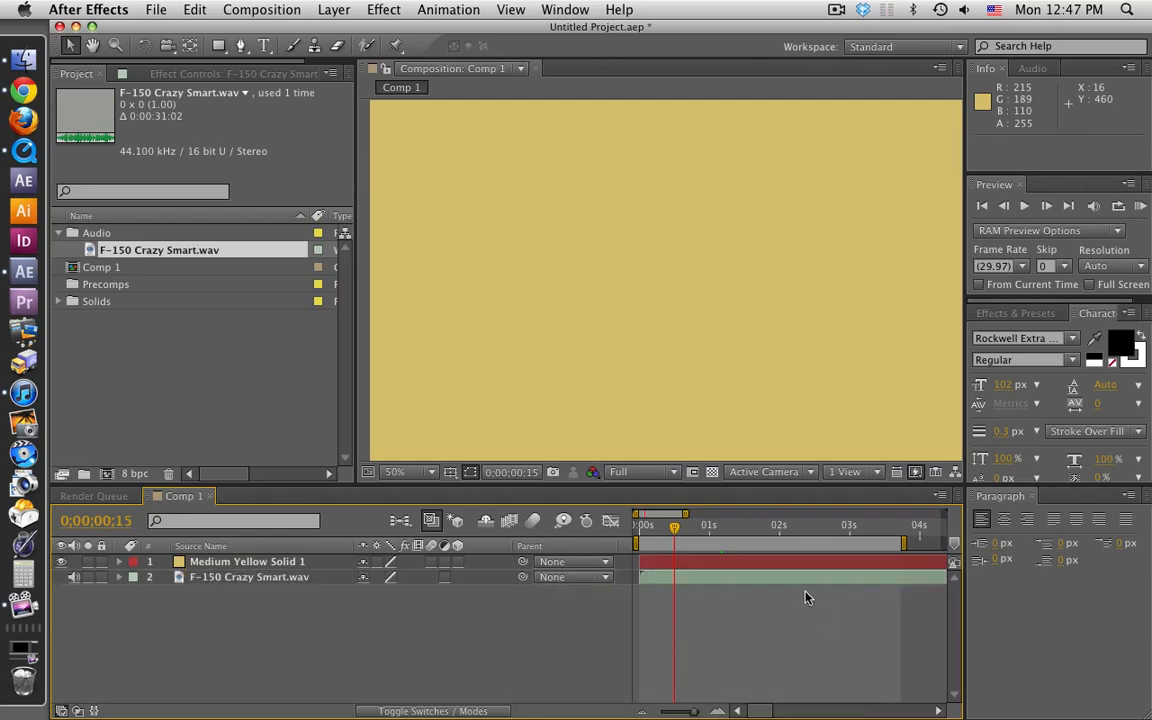
click(197, 580)
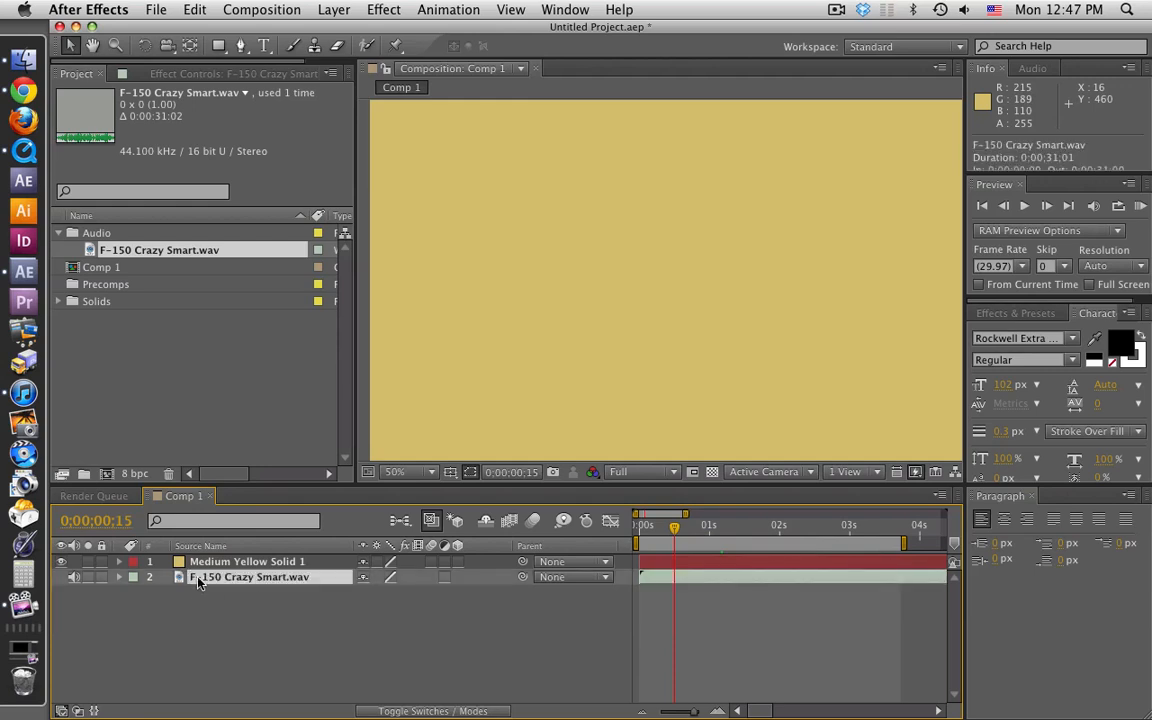
Step: Reveal the F-150 layer's levels and waveform (LL) and zoom the timeline to the first two seconds
key(l)
key(l)
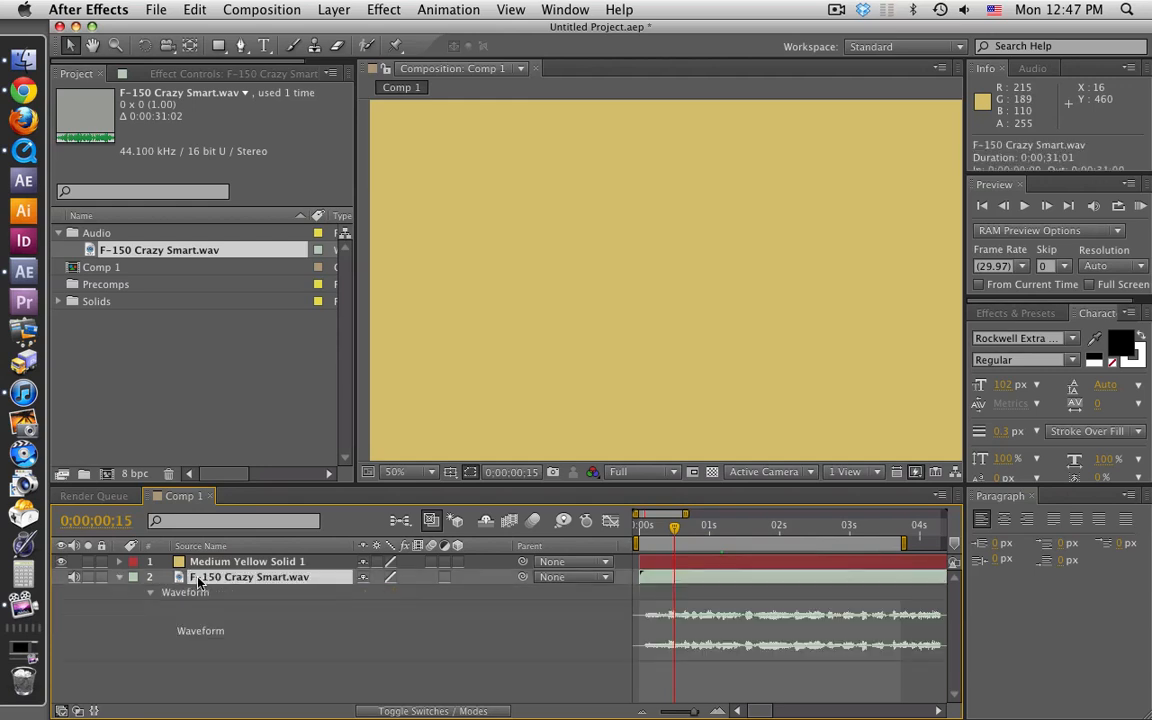
drag(686, 514, 656, 513)
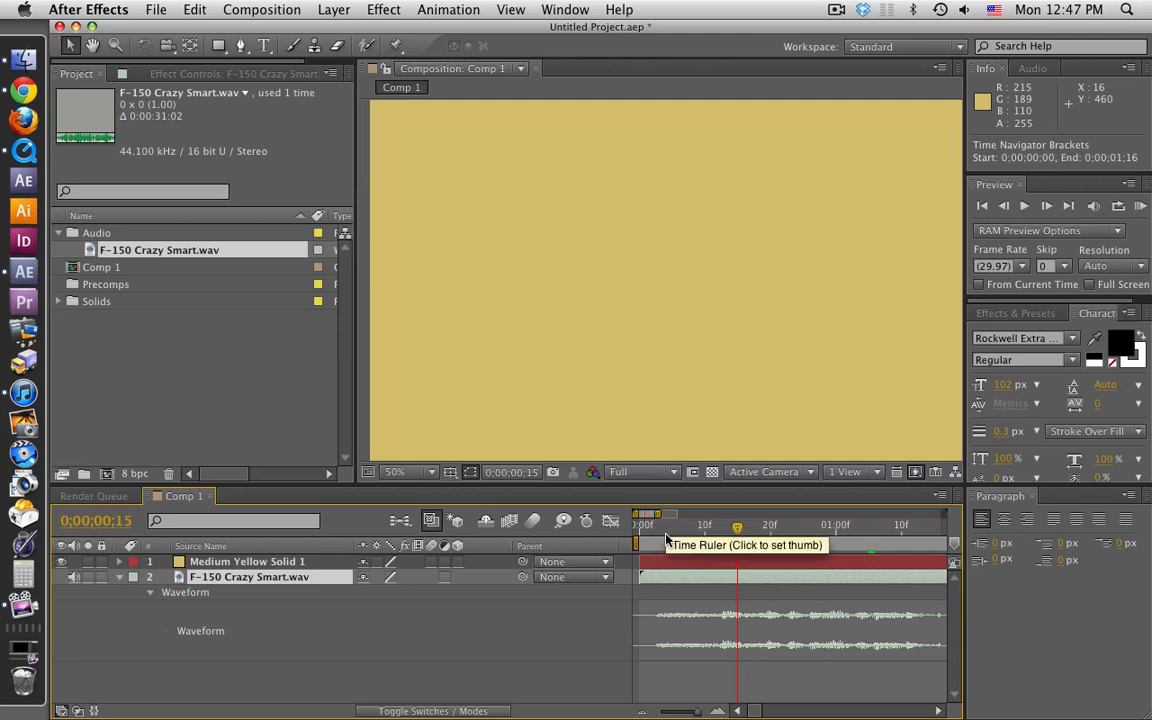
click(654, 526)
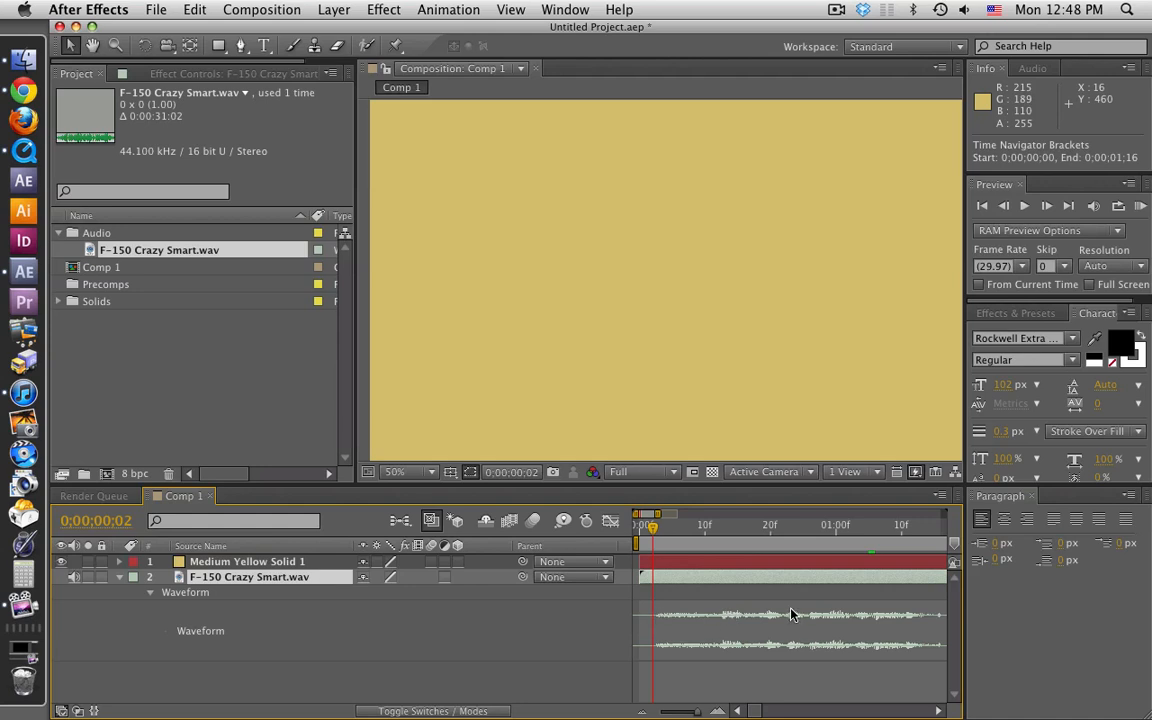
click(121, 580)
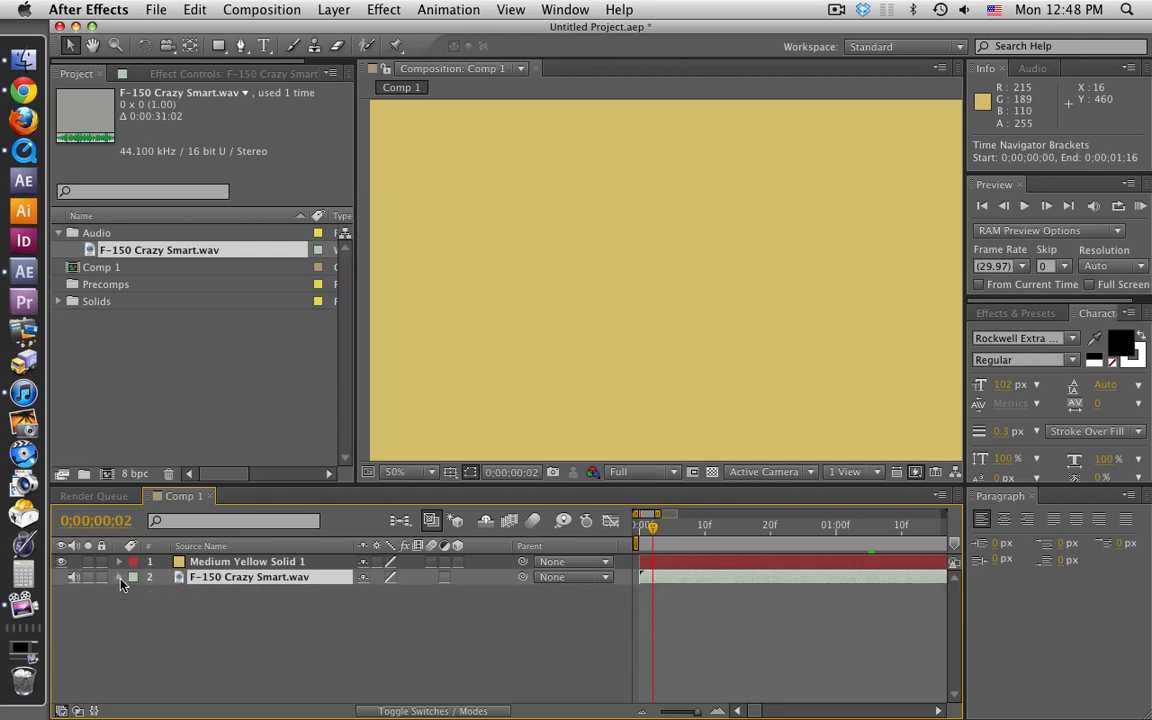
click(118, 579)
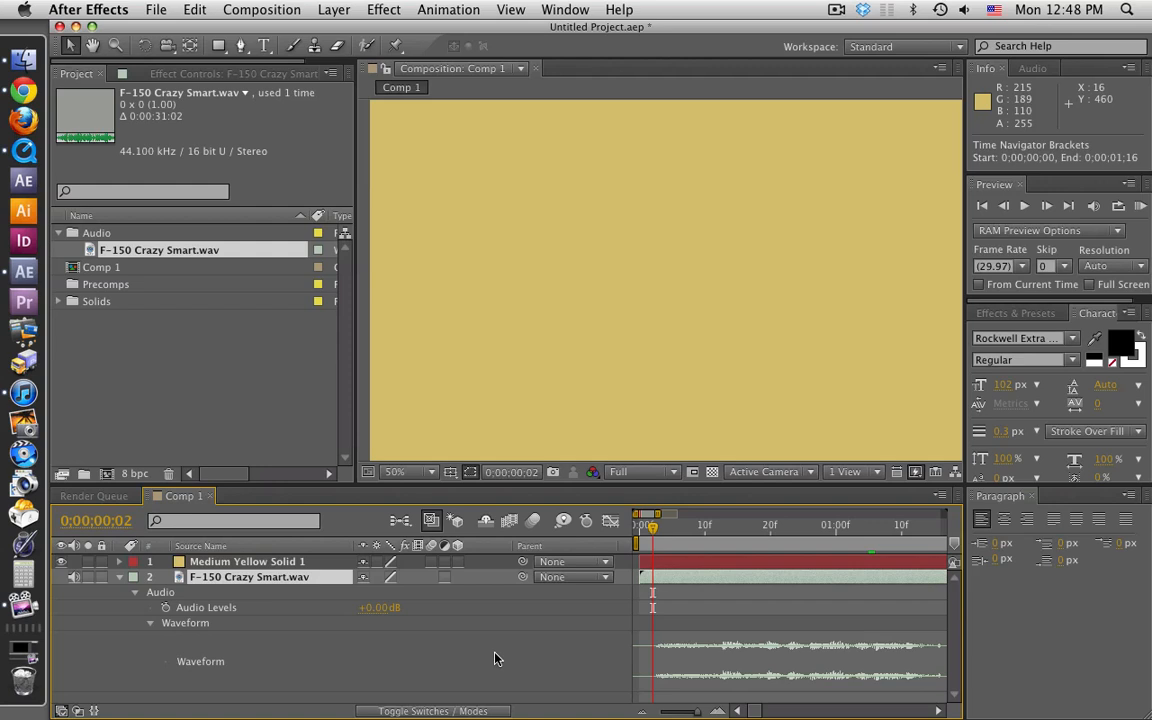
Step: Preview and scrub the opening audio, ending at frame 12
key(KP_Decimal)
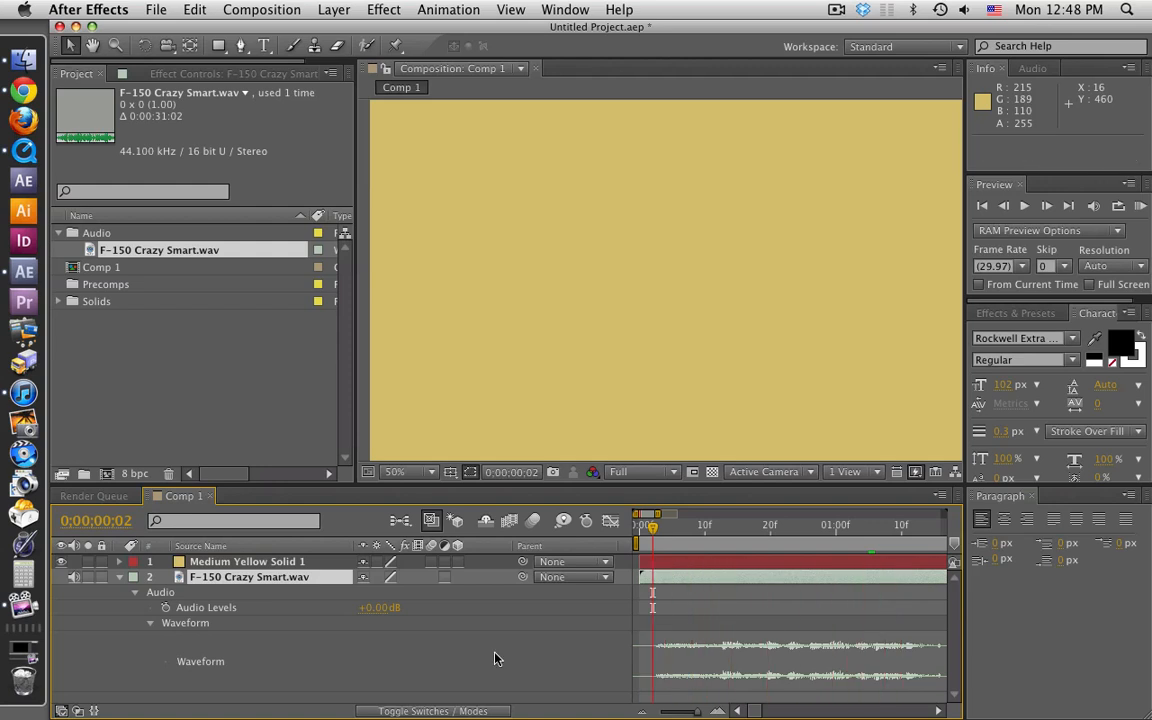
mouse_move(717, 530)
mouse_down()
mouse_move(806, 524)
mouse_move(723, 524)
mouse_up()
Step: Create a text layer reading 'I' on the yellow background
click(266, 47)
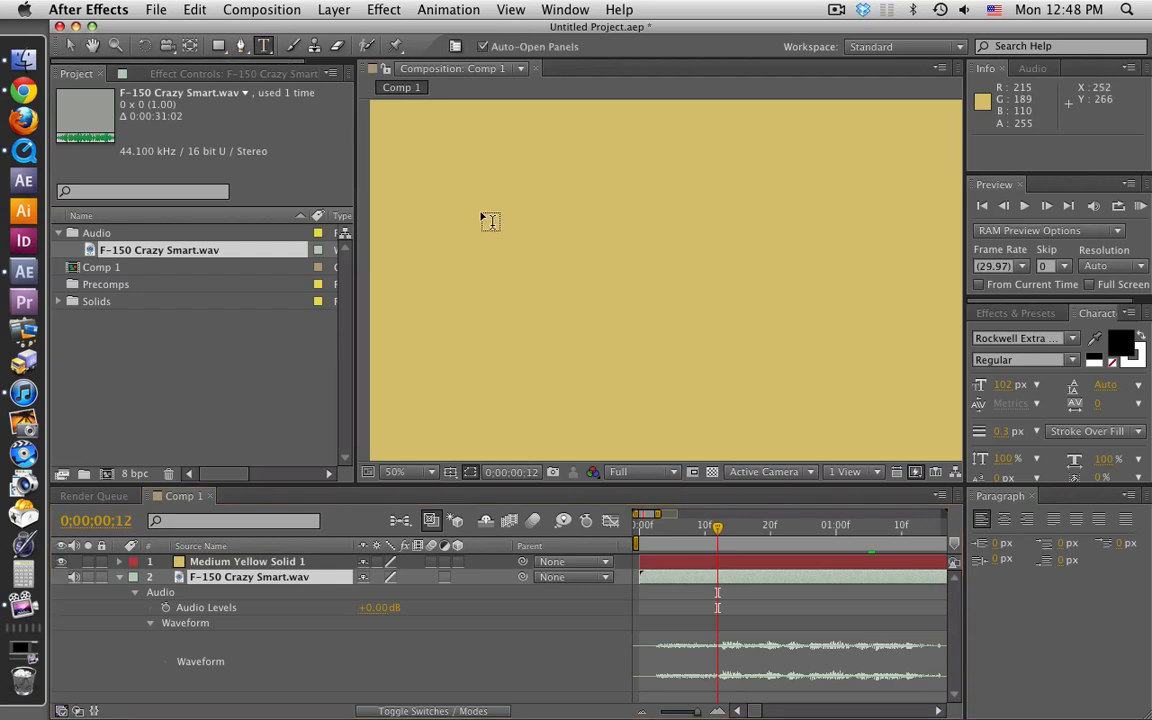
click(446, 222)
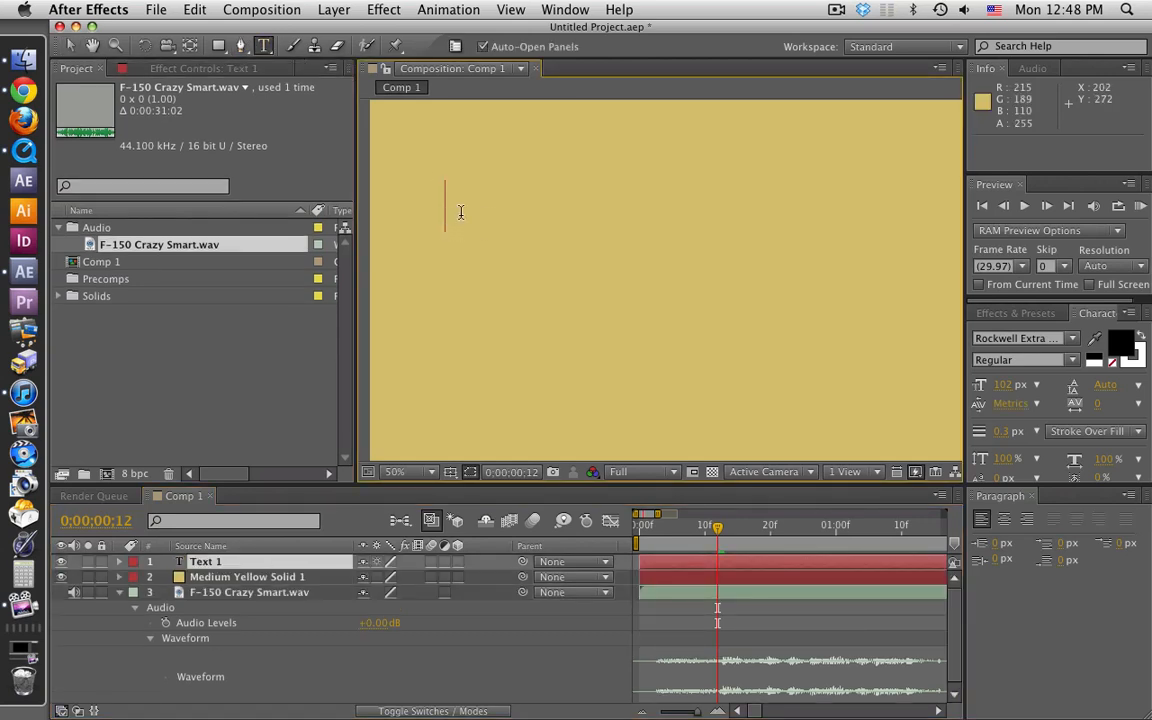
text(I)
click(80, 47)
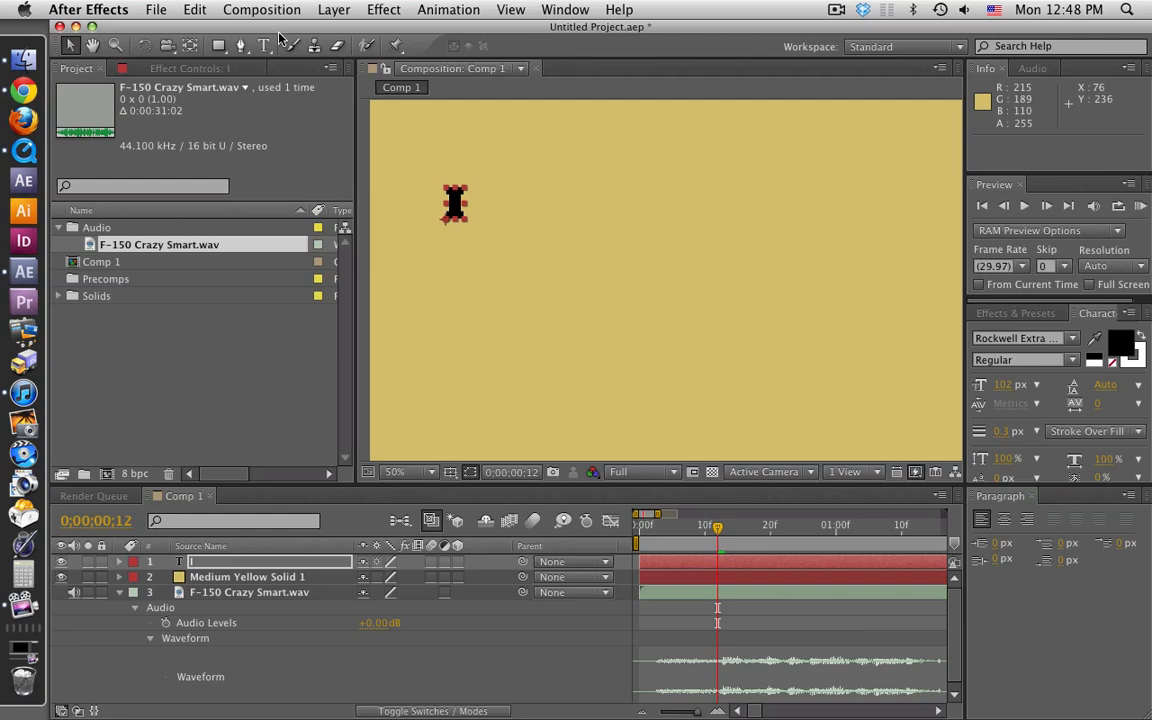
Step: Create a 'FIGURE' text layer to the right of I, retyped in capitals
click(264, 47)
click(542, 178)
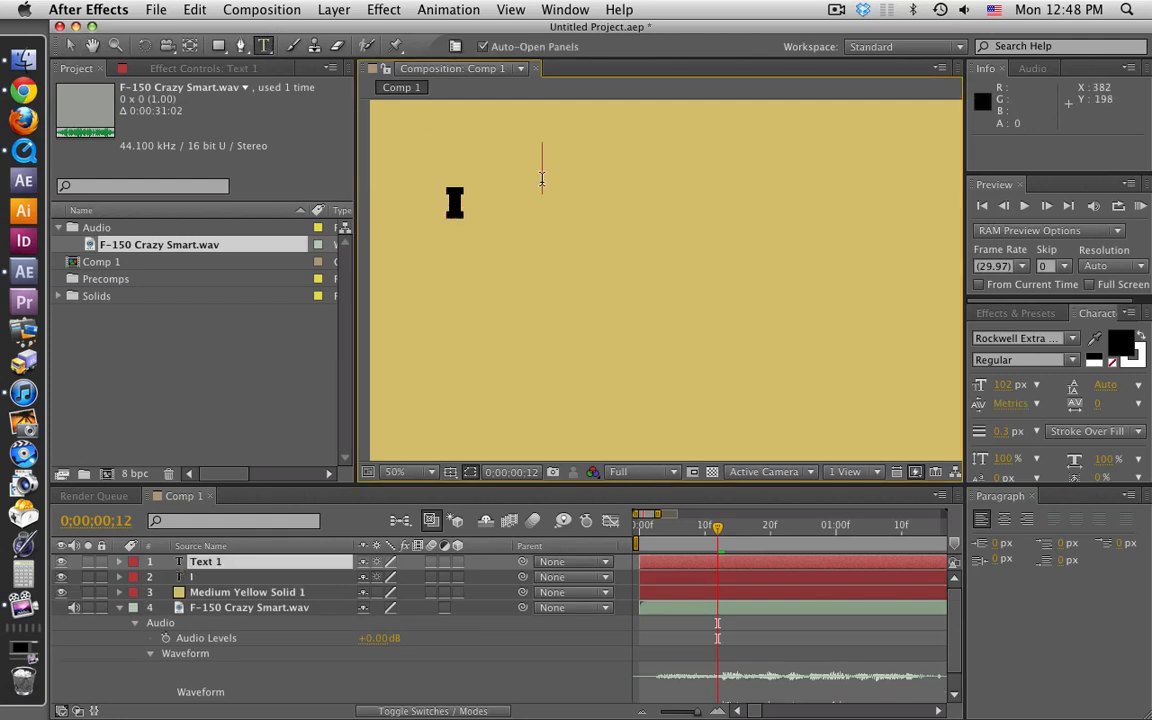
text(Figu)
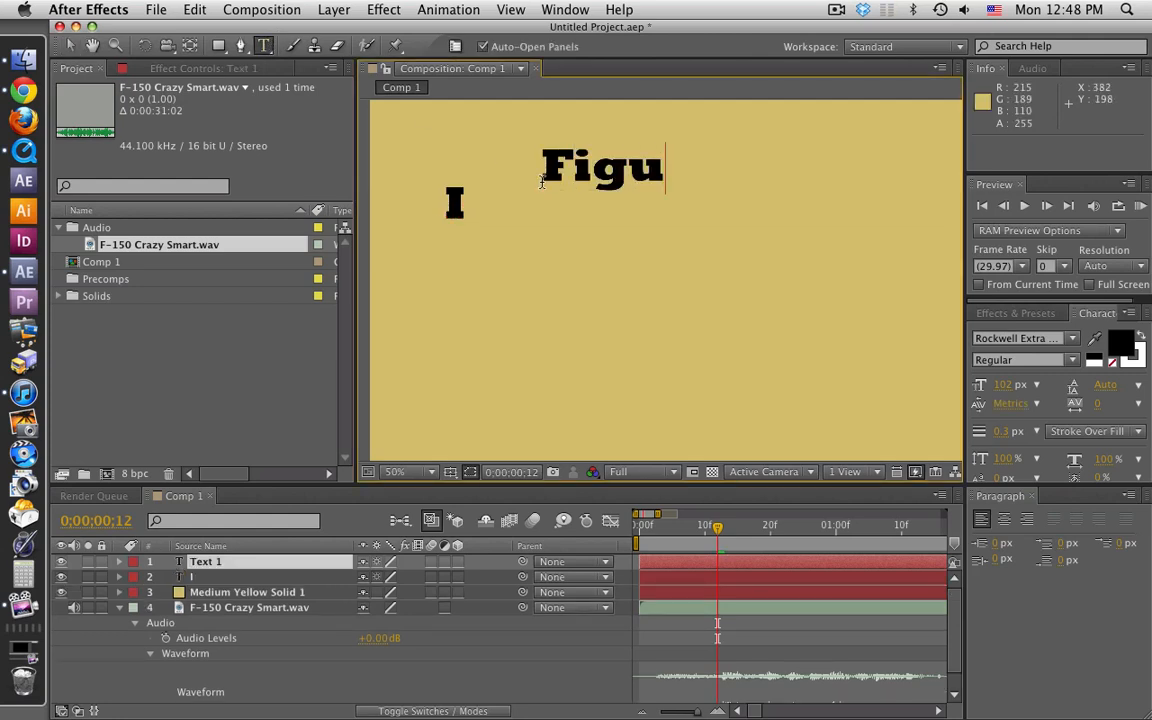
key(BackSpace)
key(BackSpace)
key(BackSpace)
text(IG)
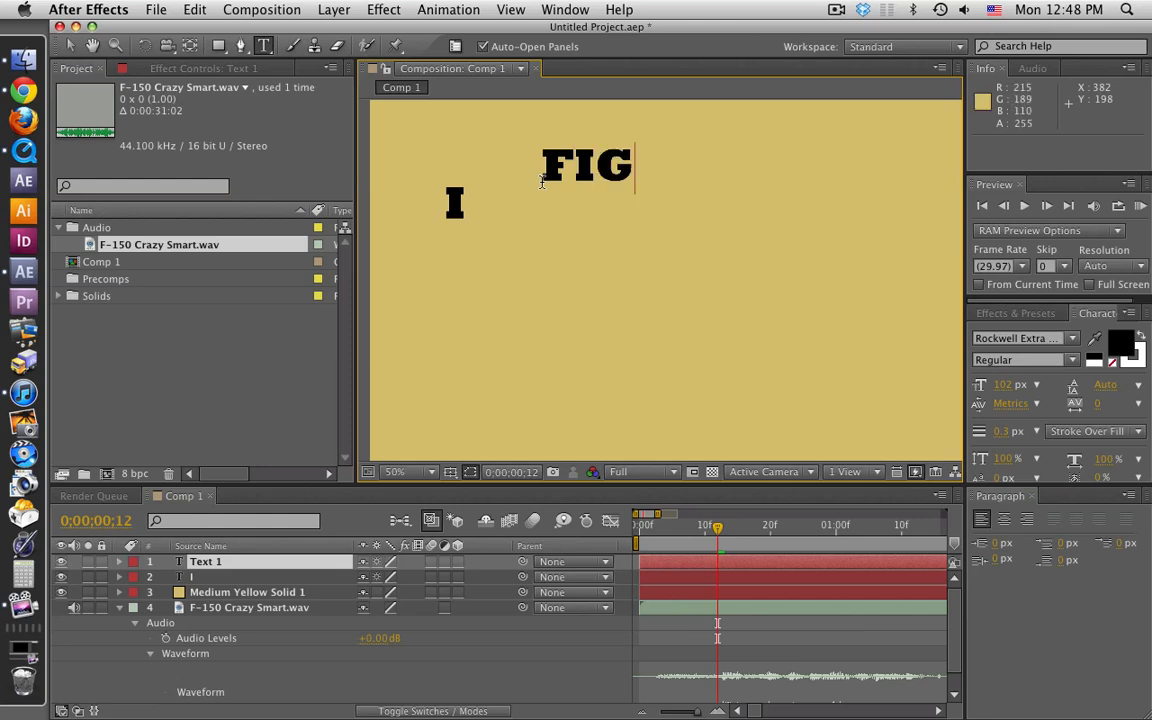
text(URE)
click(70, 47)
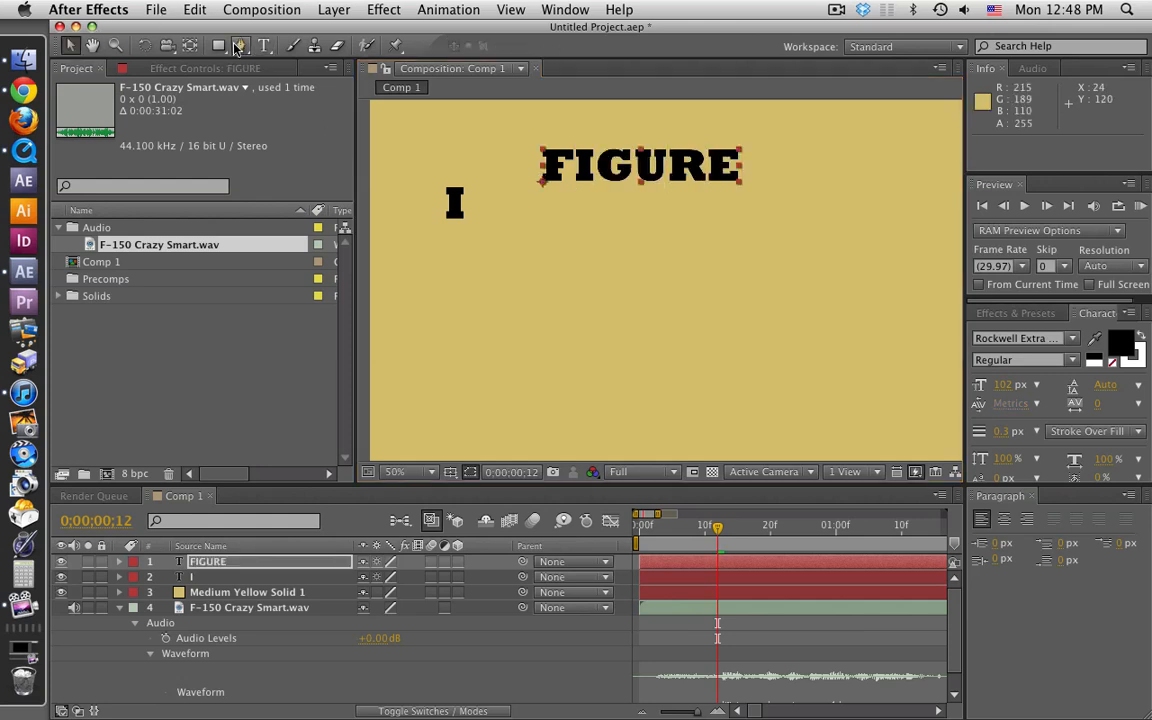
Step: Start a 'THE' text layer at the top right
click(264, 46)
click(820, 172)
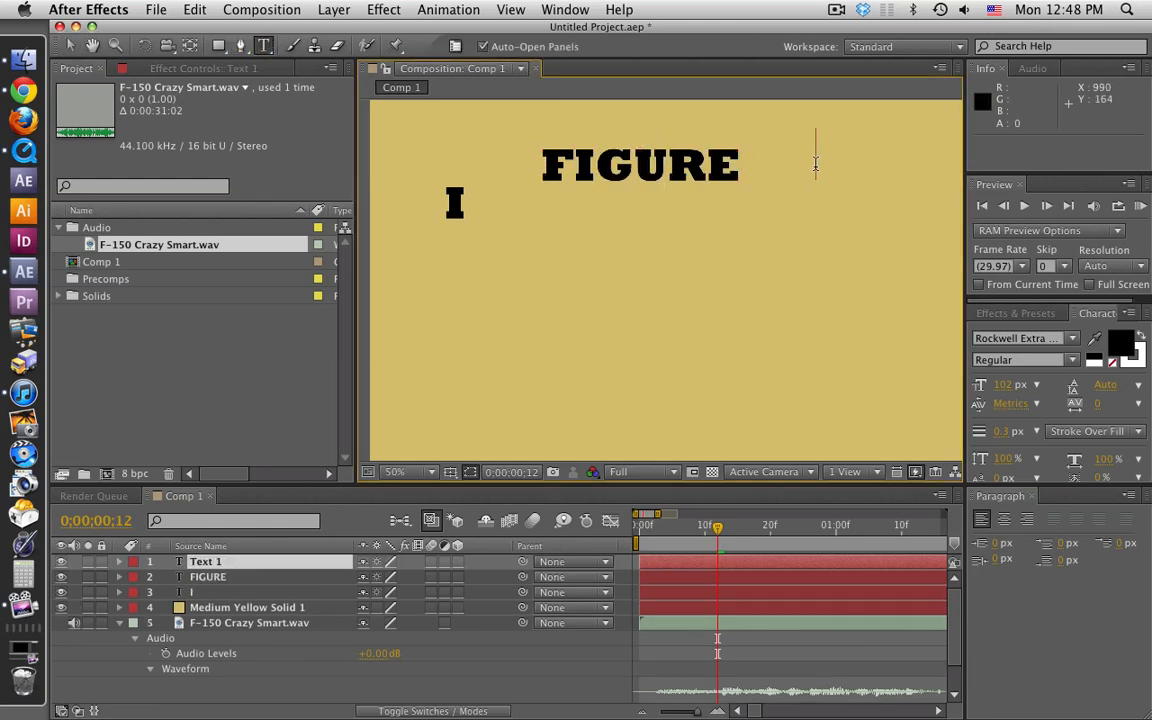
text(THE)
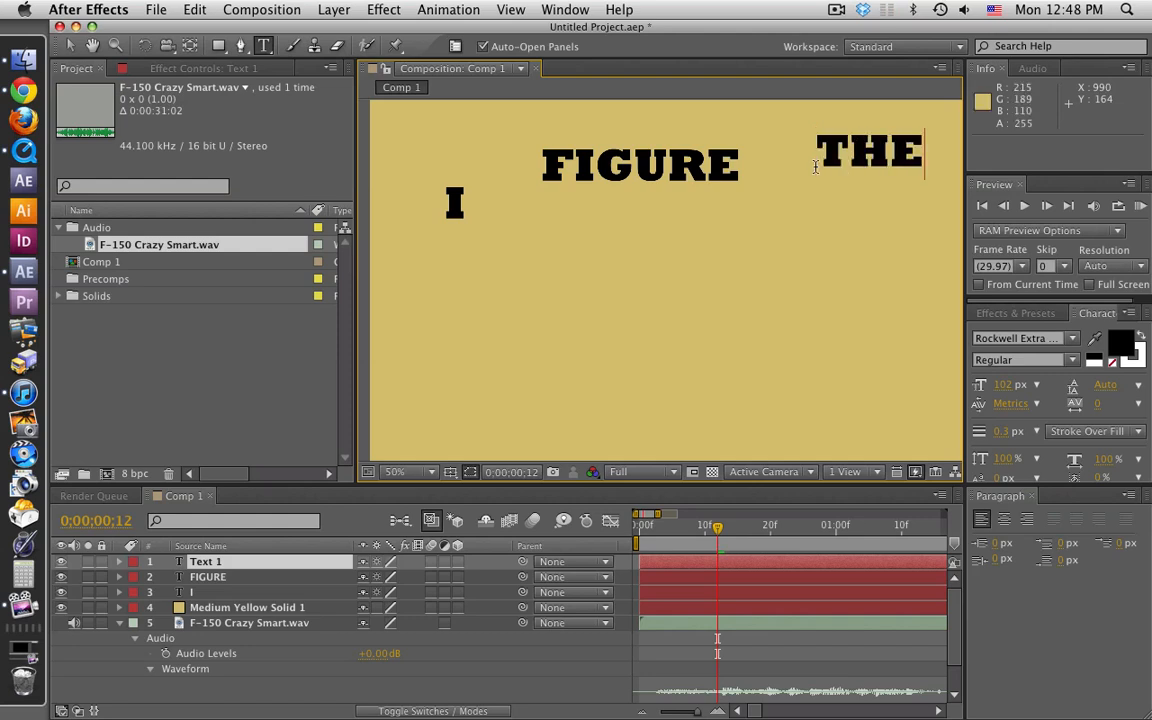
Step: Move THE and FIGURE down level with I, set FIGURE's font size to 150 and spread the words apart
click(70, 47)
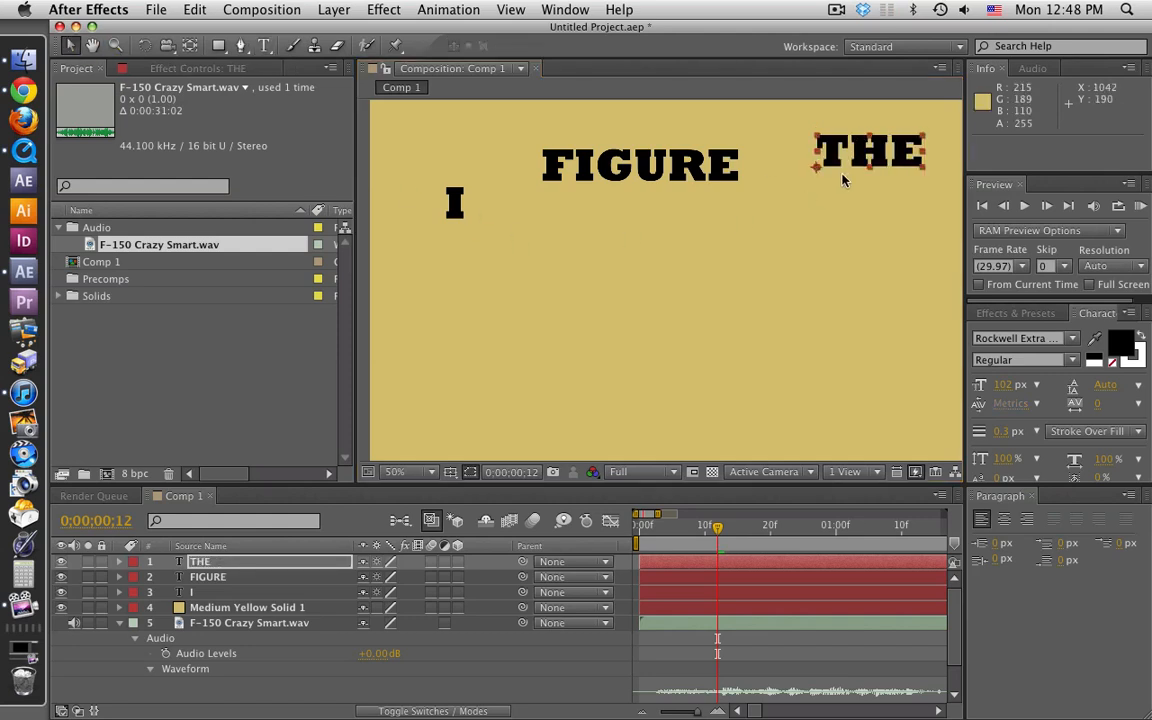
drag(882, 155, 833, 198)
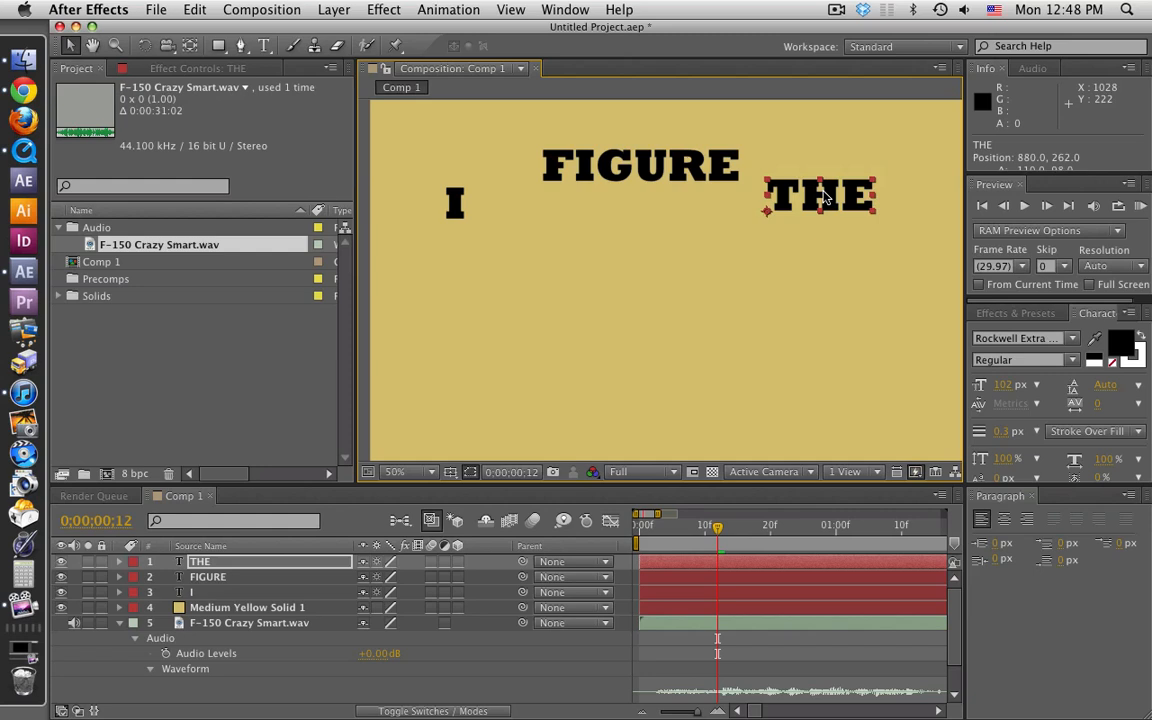
drag(699, 173, 676, 204)
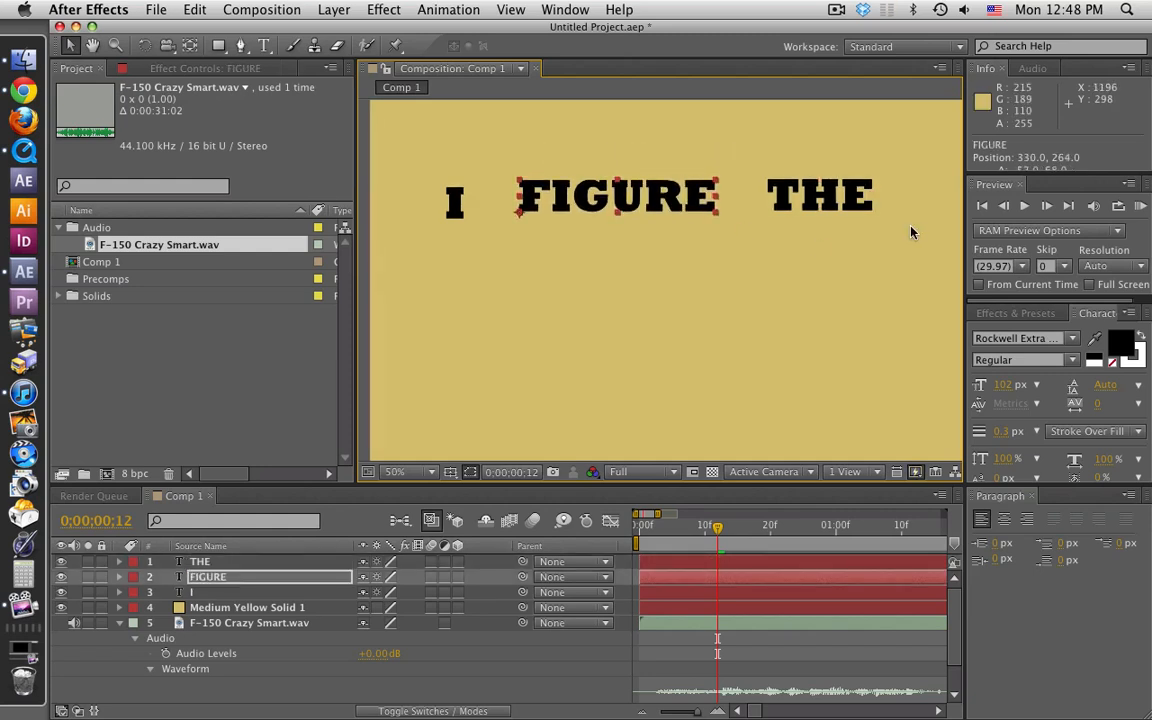
click(1004, 384)
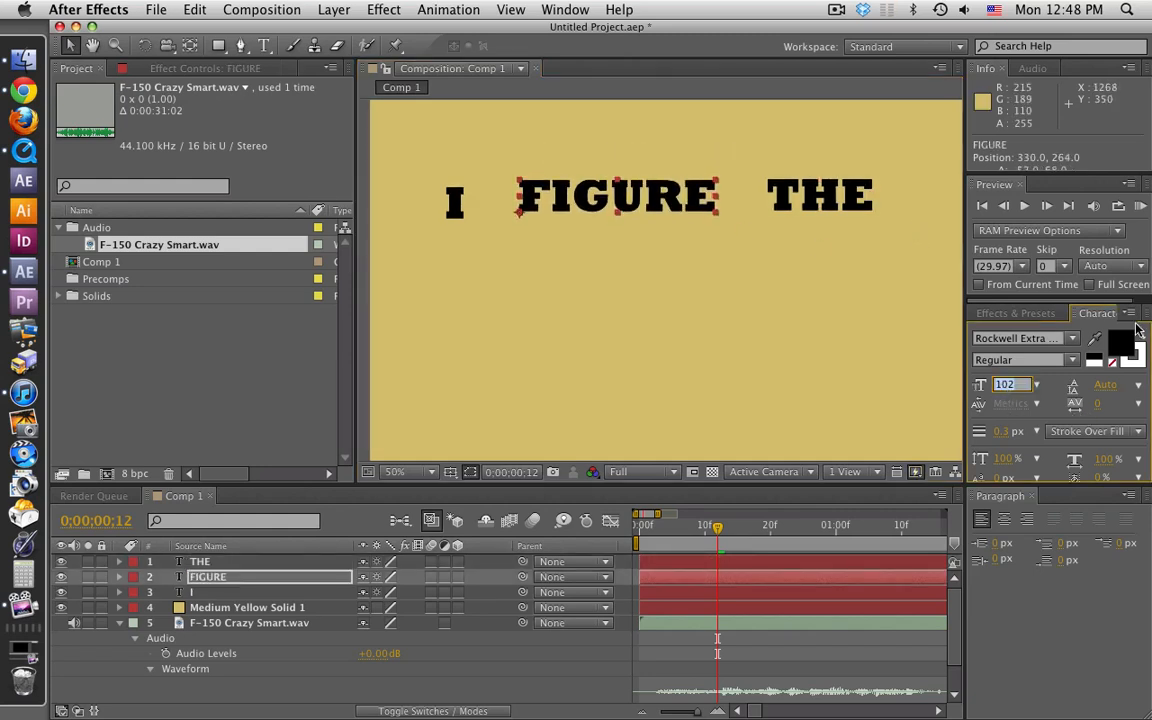
text(150)
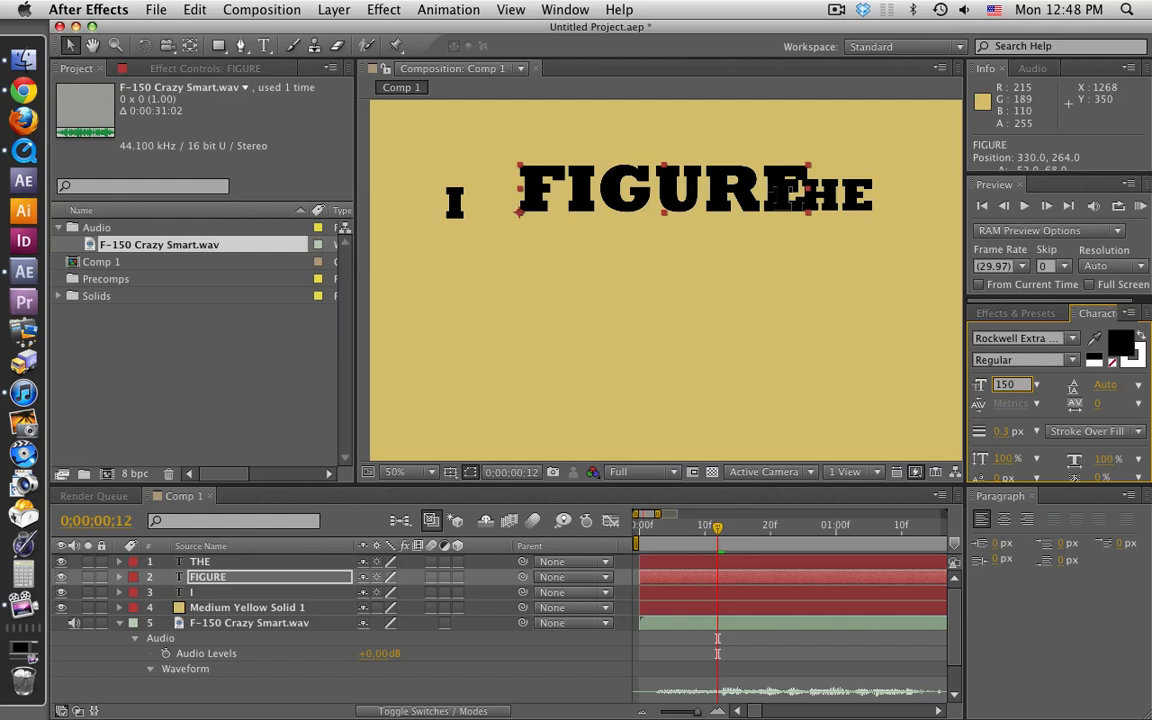
key(comma)
drag(755, 240, 852, 240)
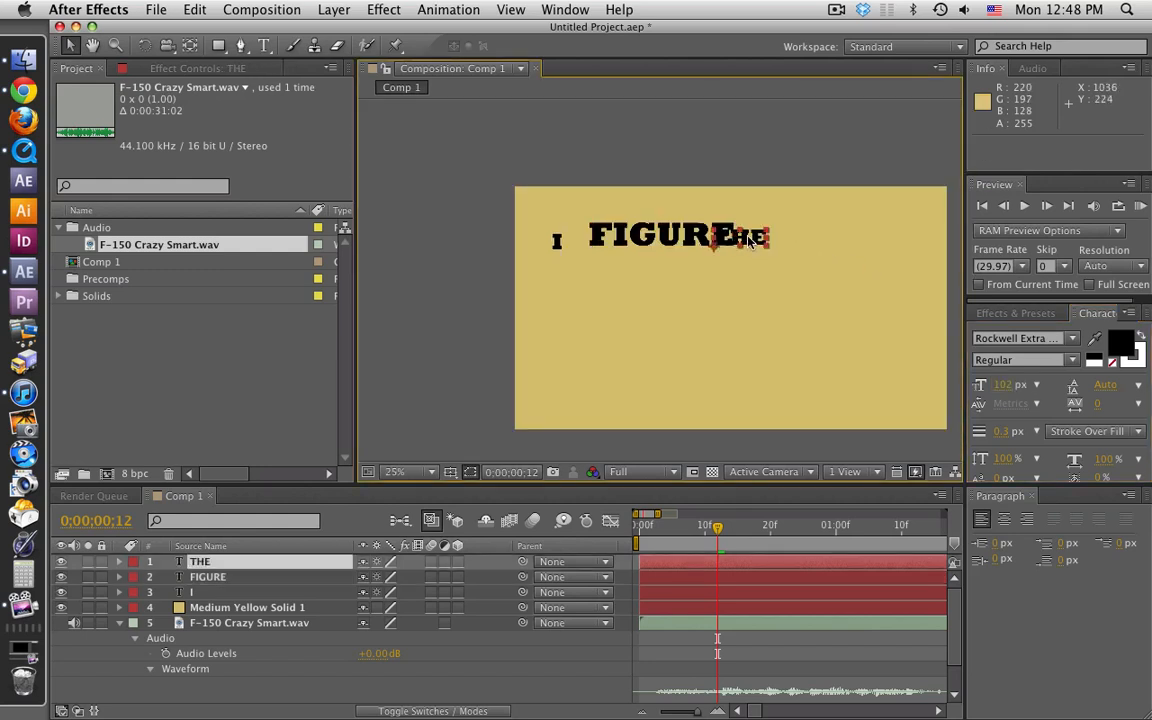
mouse_move(725, 243)
mouse_down()
mouse_move(772, 250)
mouse_move(648, 218)
mouse_up()
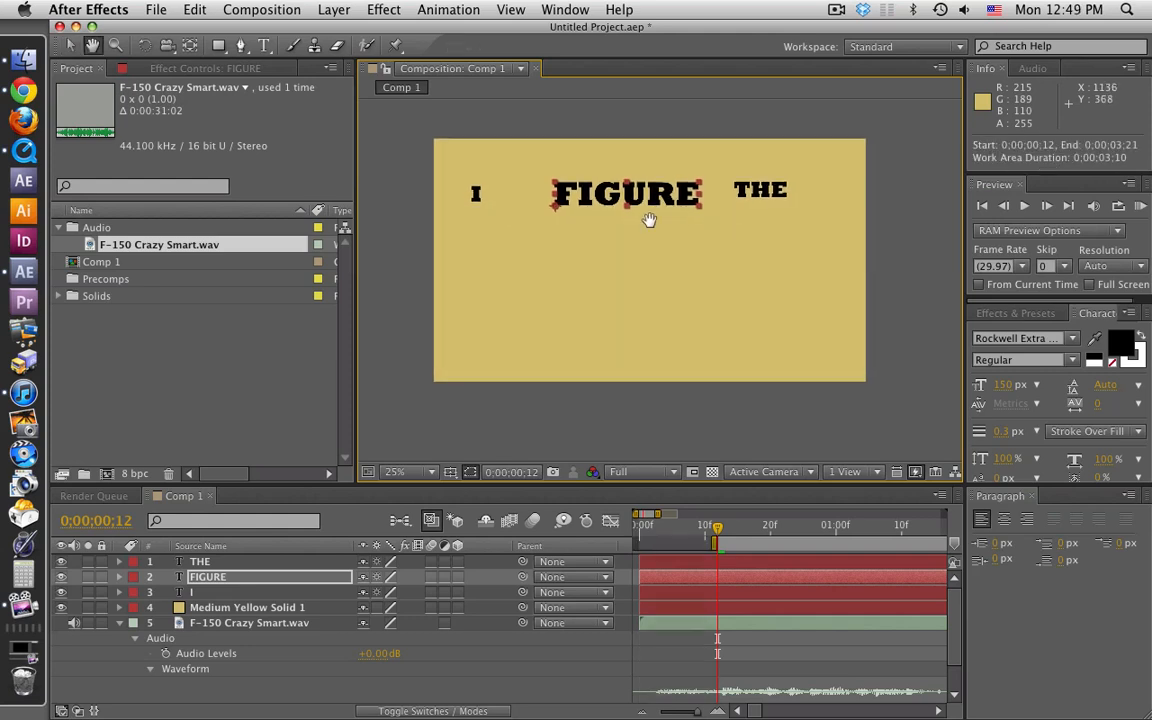
Step: Move I right toward FIGURE, undoing accidental stretches, and set I's font size to 150
key(v)
click(476, 193)
drag(482, 193, 495, 197)
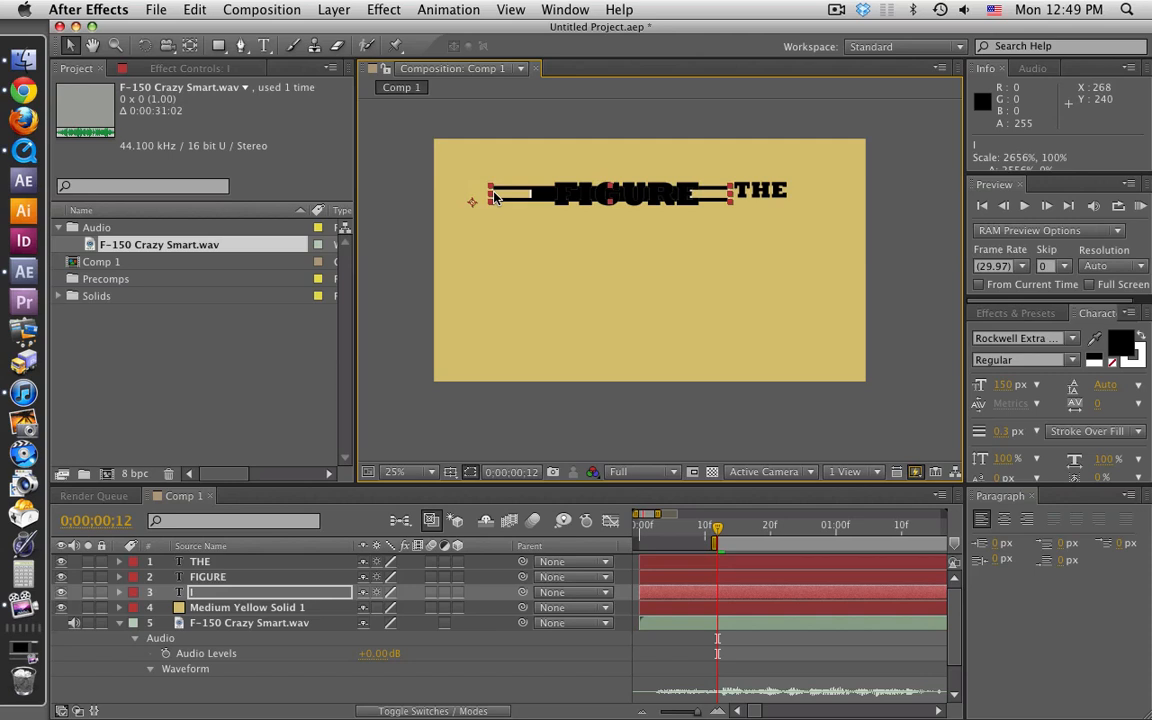
key(super+z)
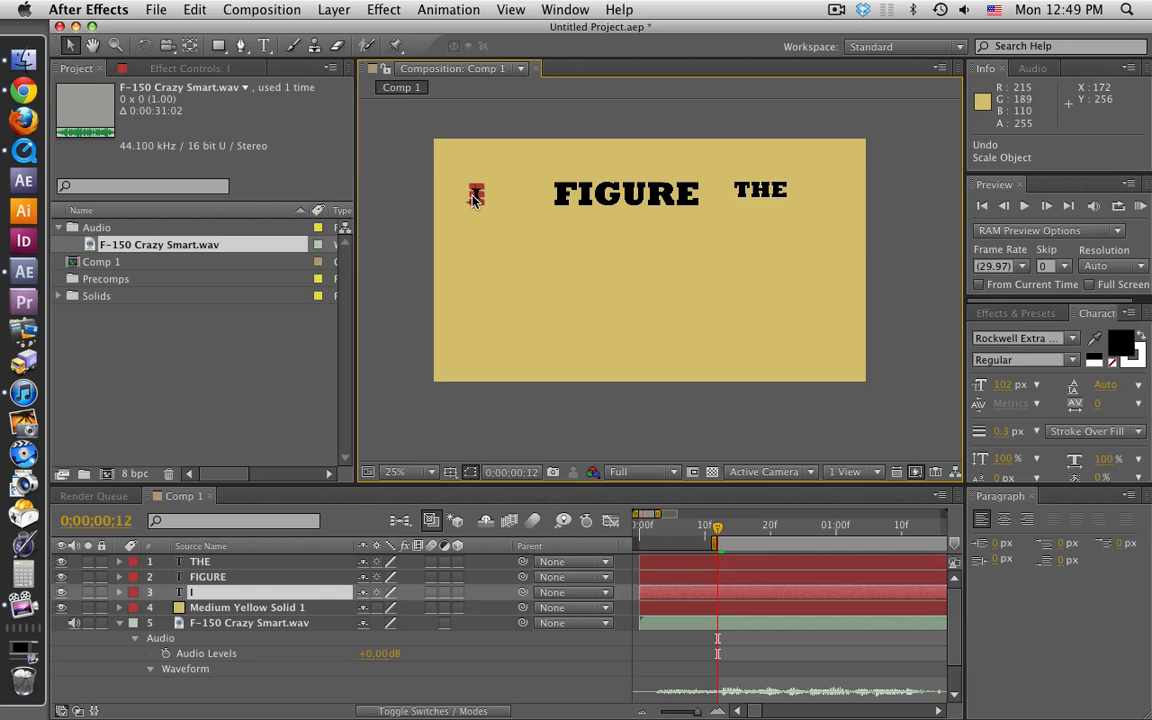
mouse_move(476, 196)
mouse_down()
mouse_move(703, 203)
mouse_move(733, 185)
mouse_up()
key(super+z)
key(period)
drag(494, 190, 694, 330)
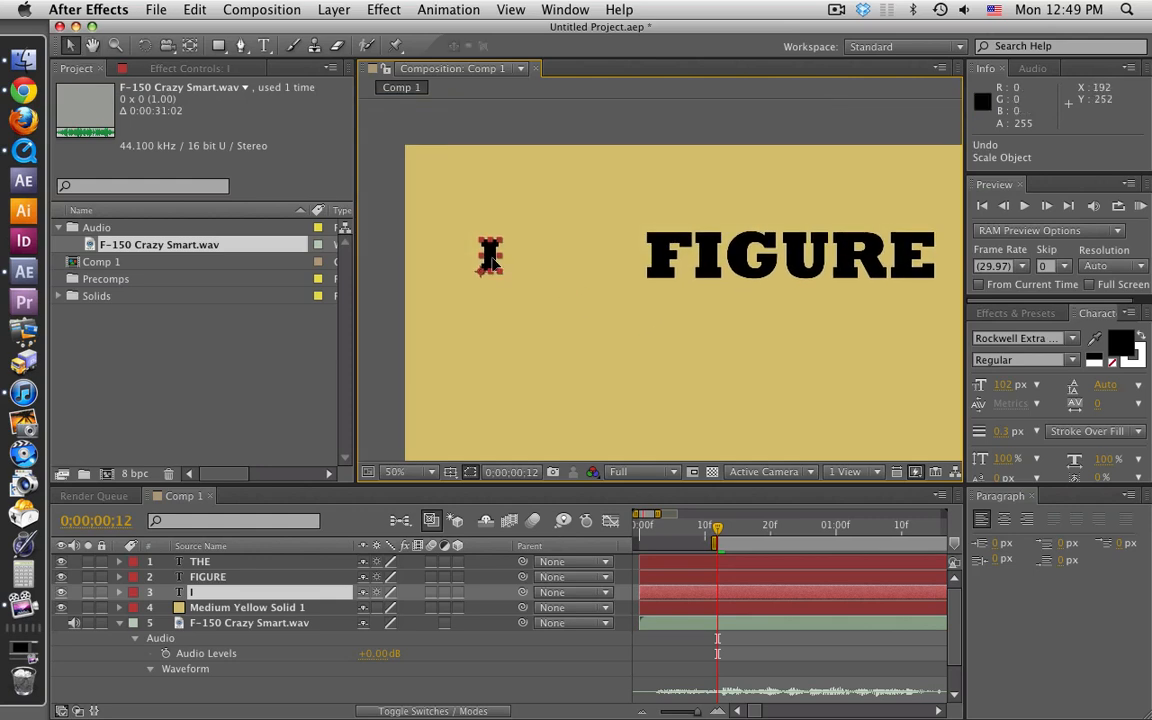
drag(485, 255, 562, 262)
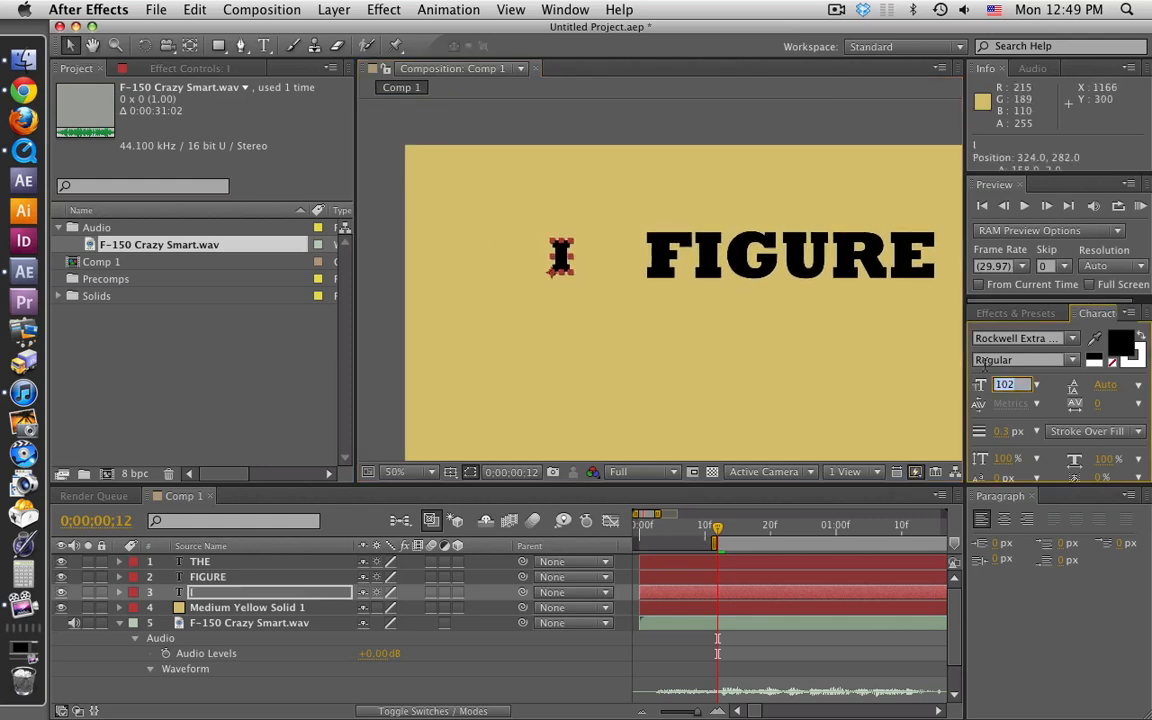
click(1010, 384)
text(100)
key(Return)
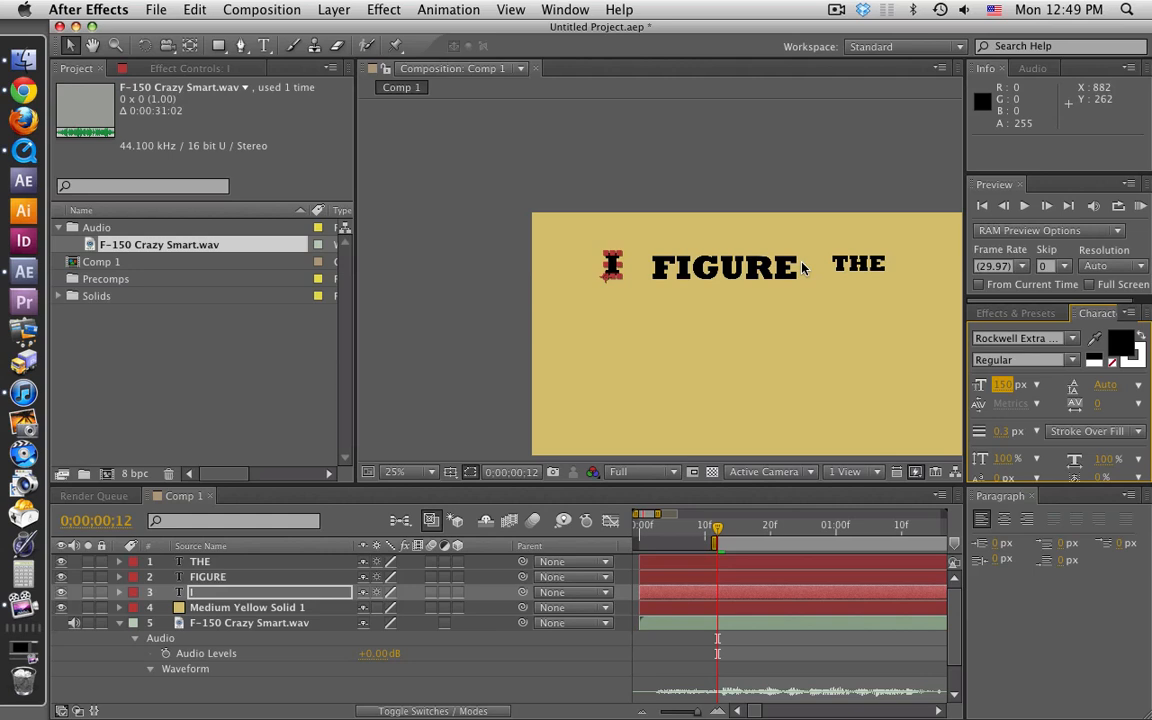
Step: Set THE's font size to 150 and nudge I and THE into an evenly spaced 'I FIGURE THE' row
click(858, 263)
click(1005, 388)
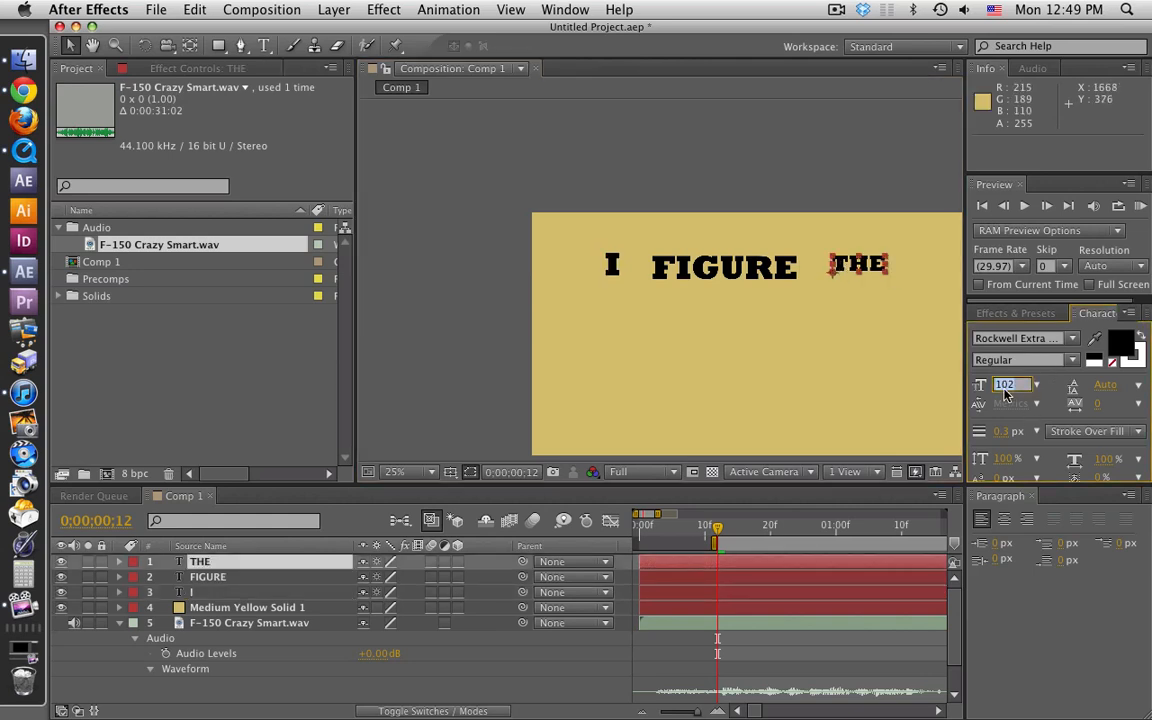
text(150)
key(Return)
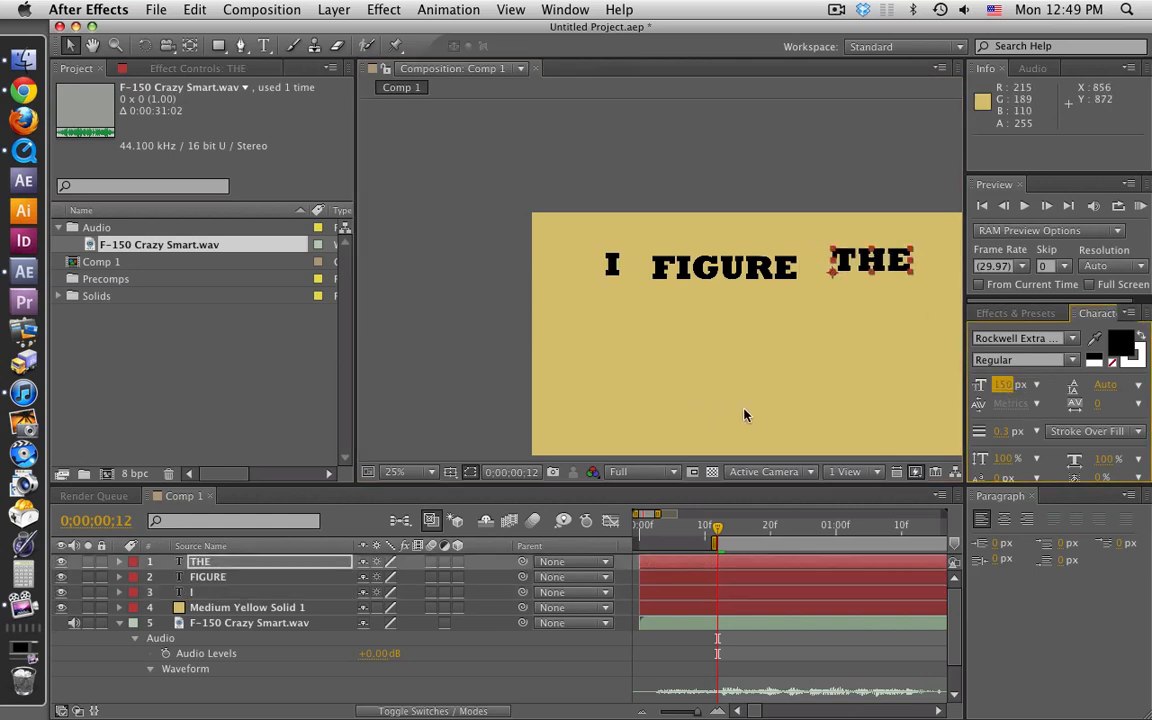
drag(744, 415, 715, 393)
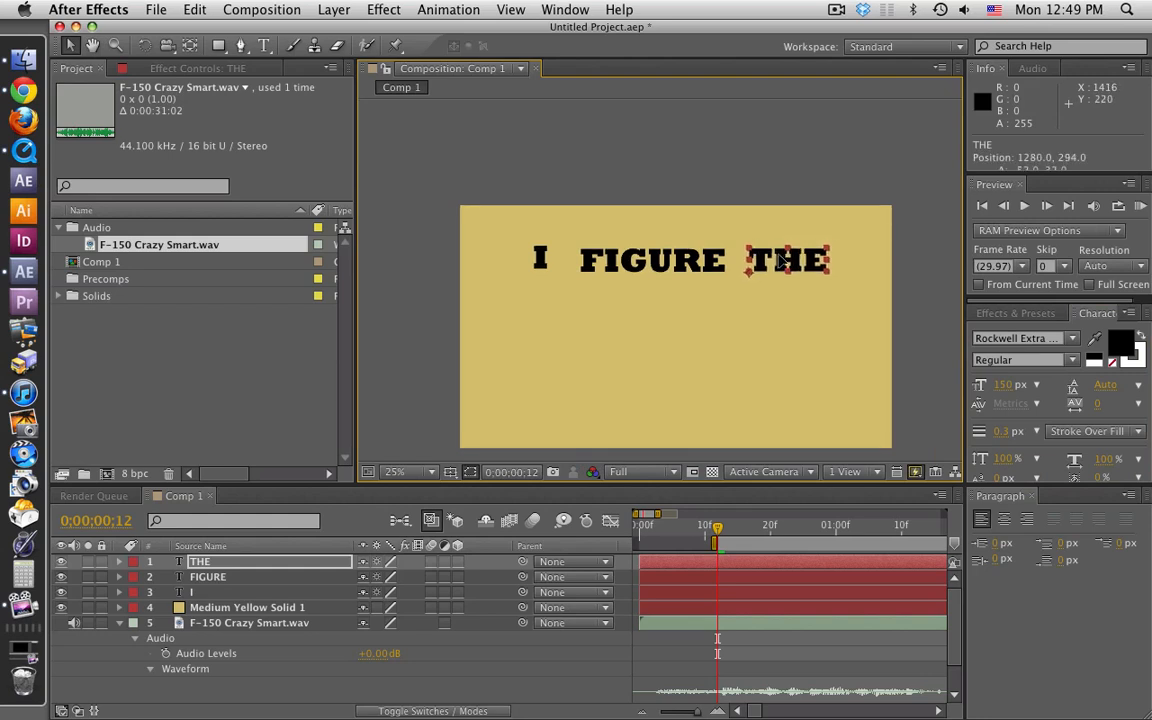
drag(780, 260, 773, 258)
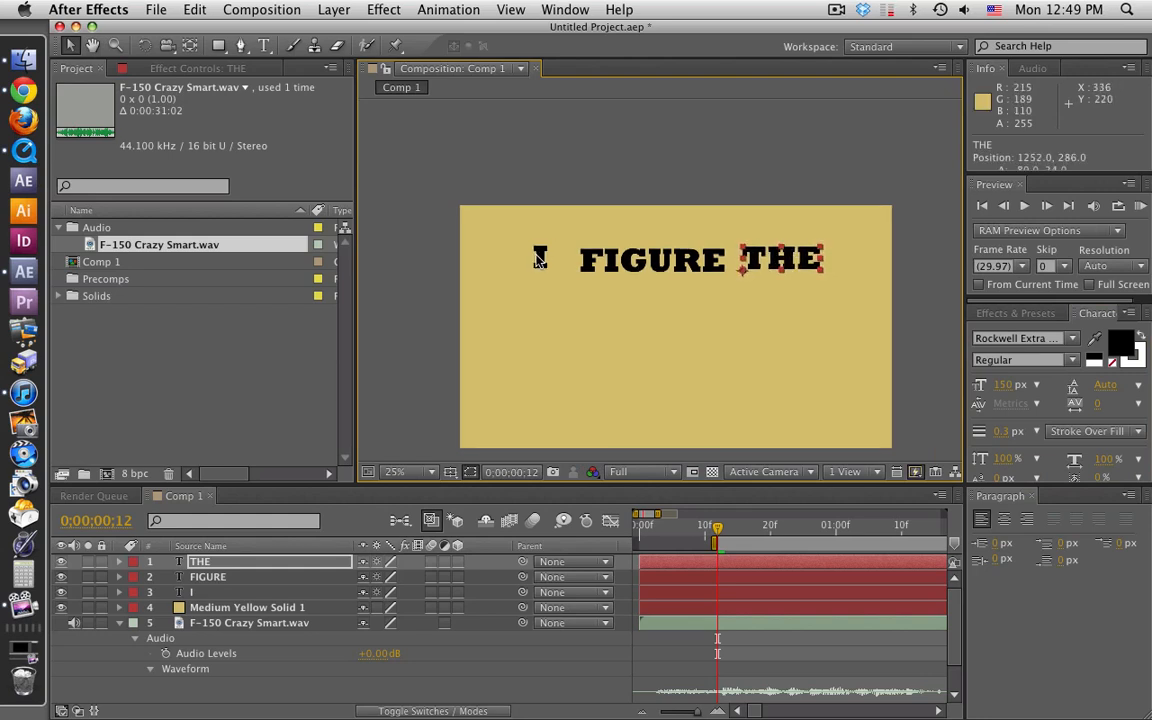
drag(539, 259, 556, 263)
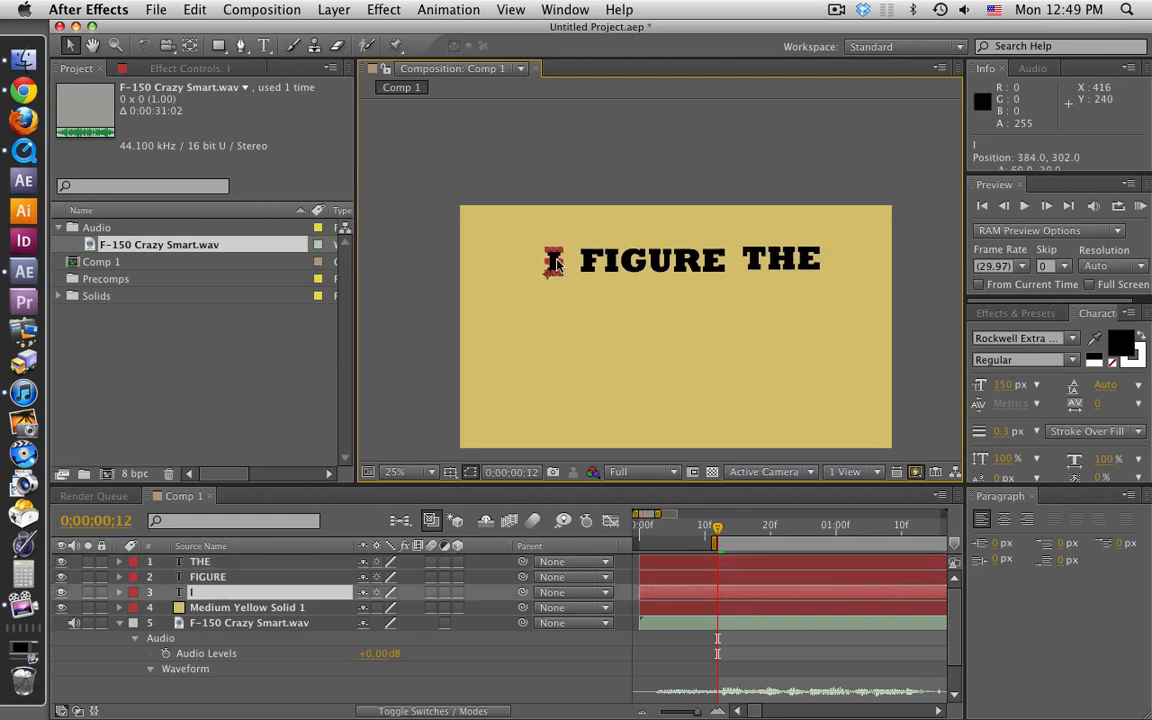
drag(752, 262, 747, 264)
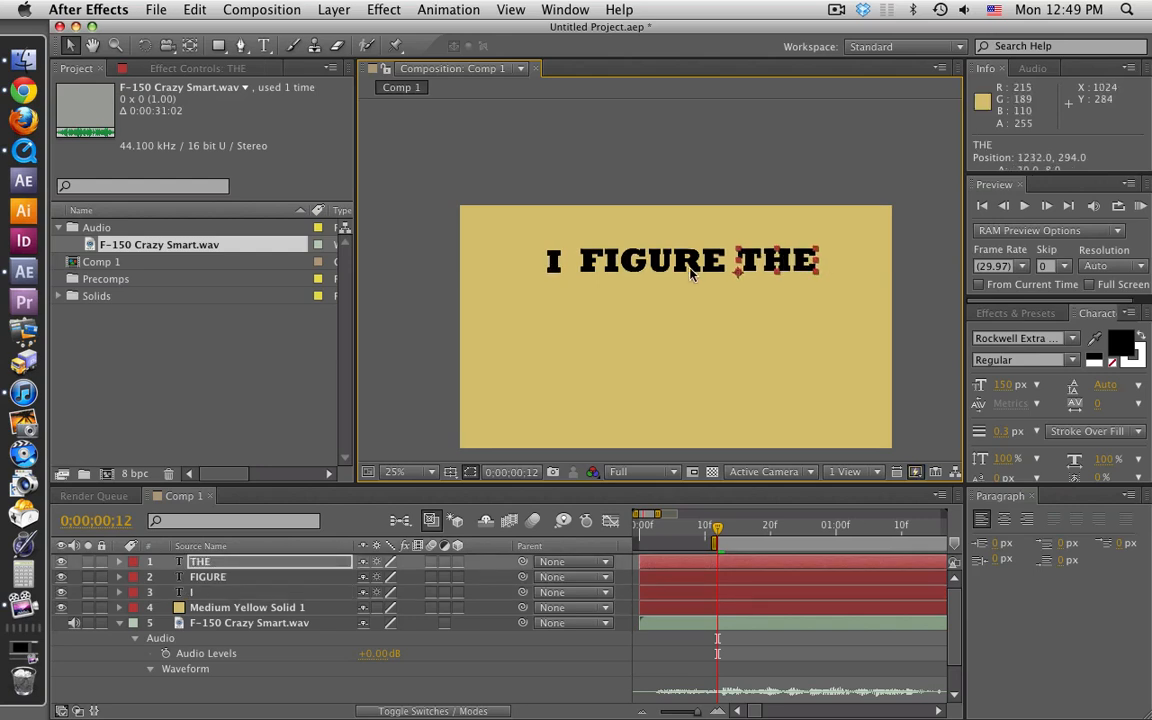
click(715, 240)
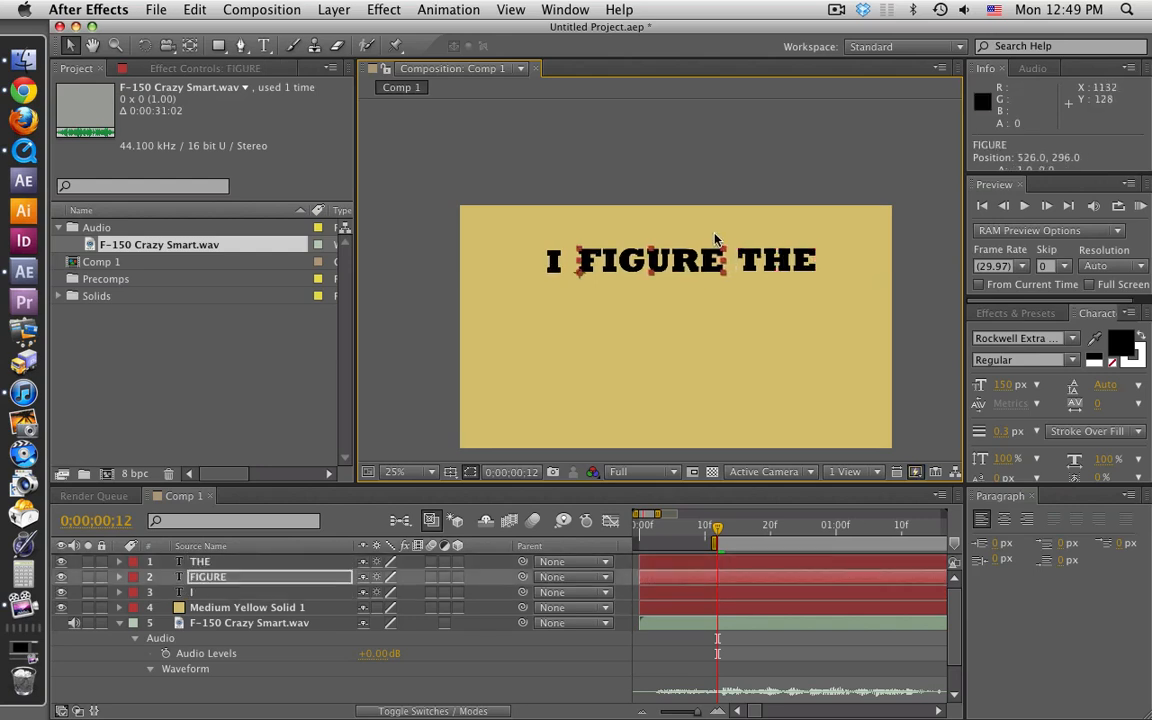
click(578, 154)
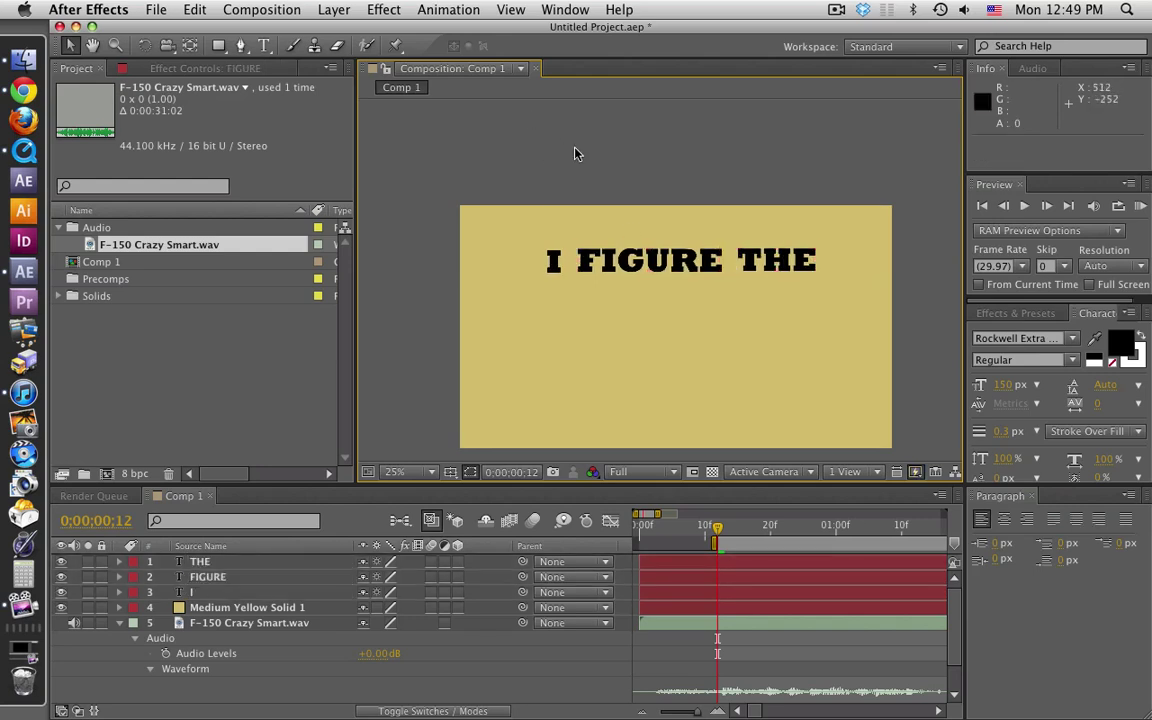
Step: Reveal the Position property (P) of the THE, FIGURE and I layers
click(770, 265)
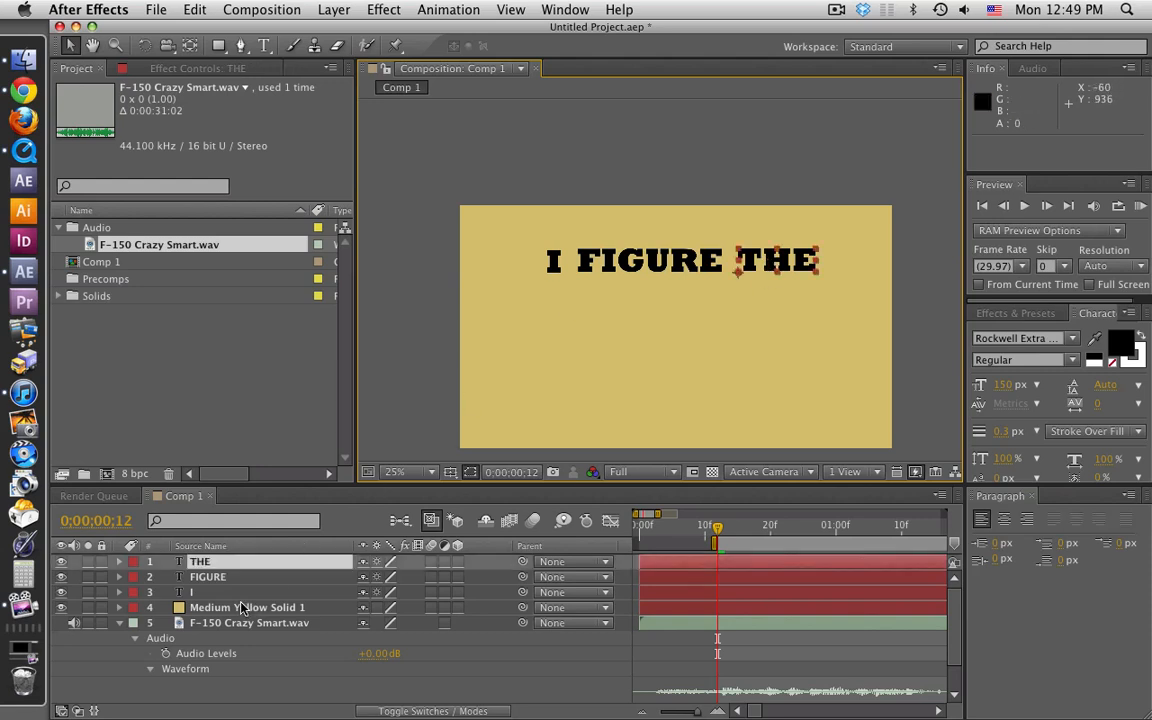
key(p)
click(206, 592)
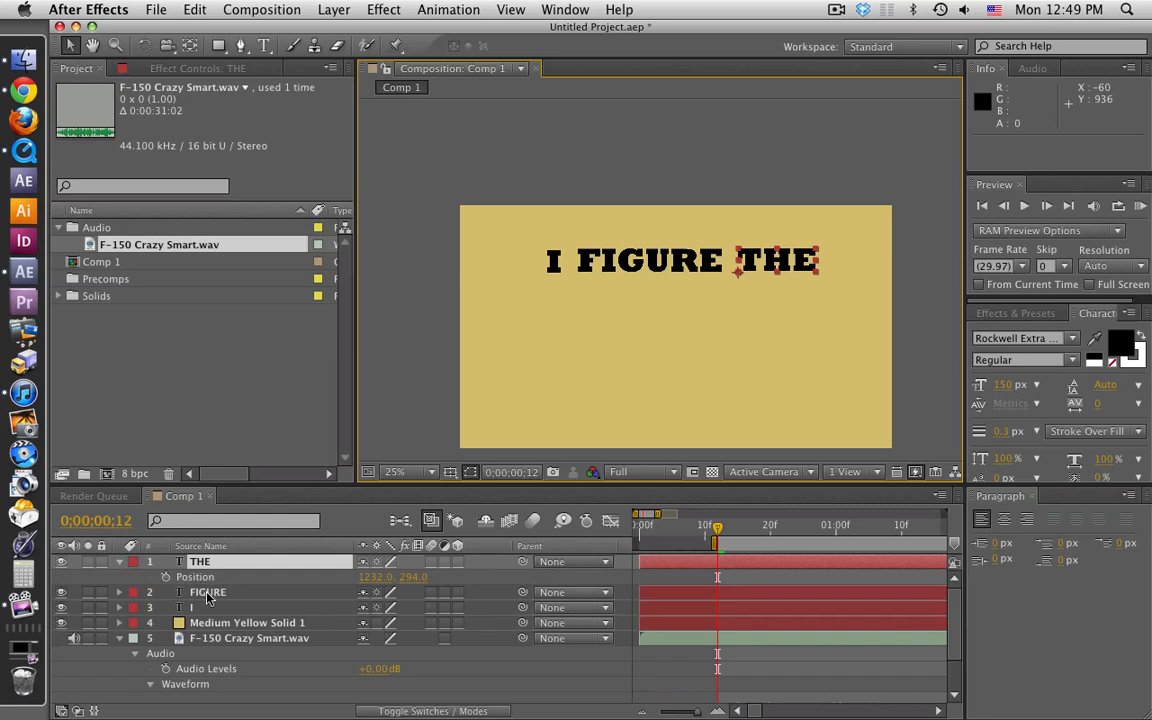
key(p)
key(alt+shift+p)
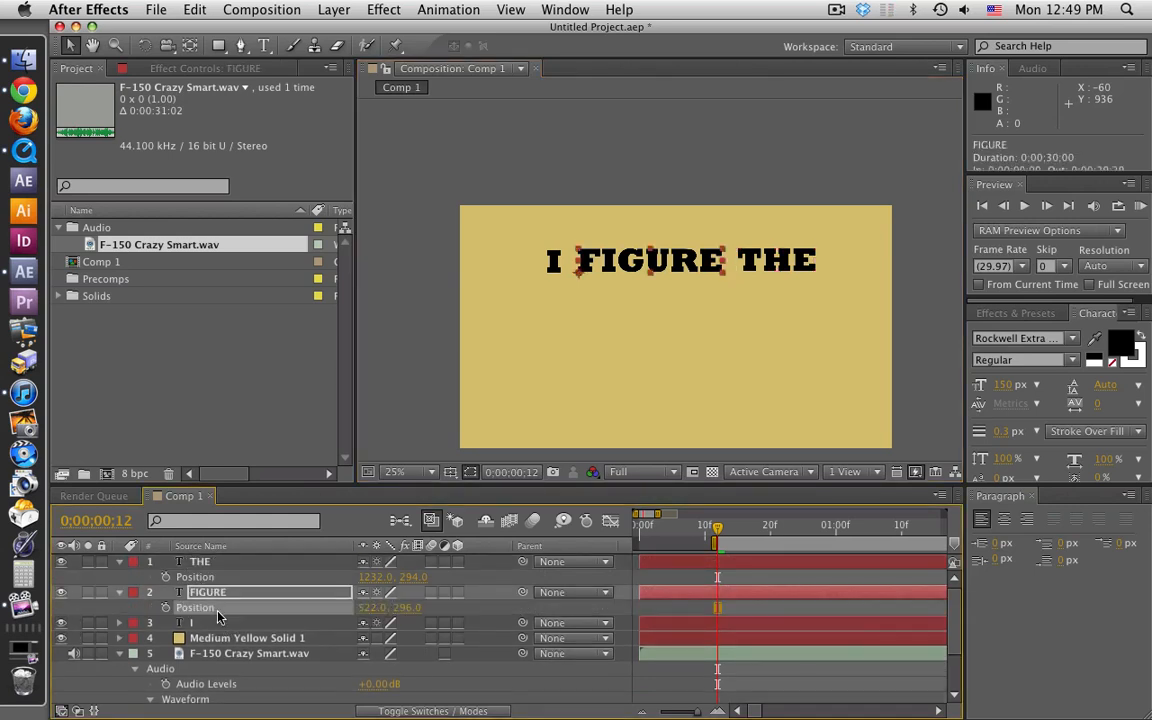
click(212, 624)
key(p)
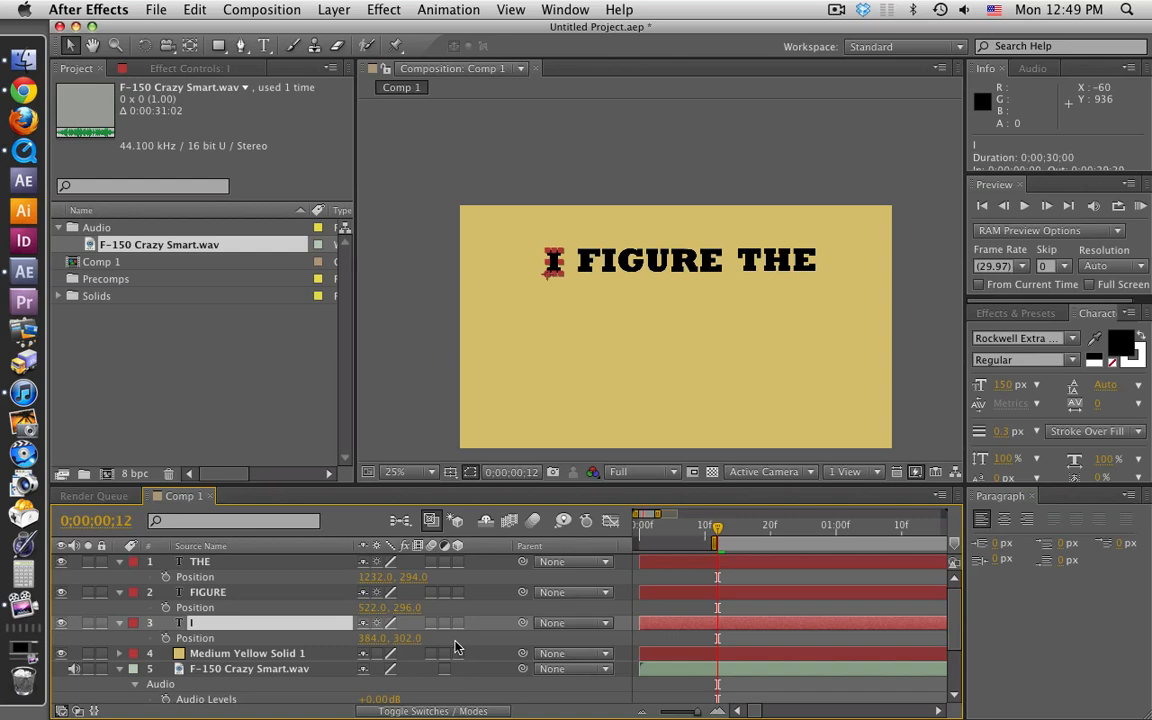
Step: Set the y position of THE and I to 296 so all three words share FIGURE's baseline
click(392, 577)
text(2)
text(96)
key(Return)
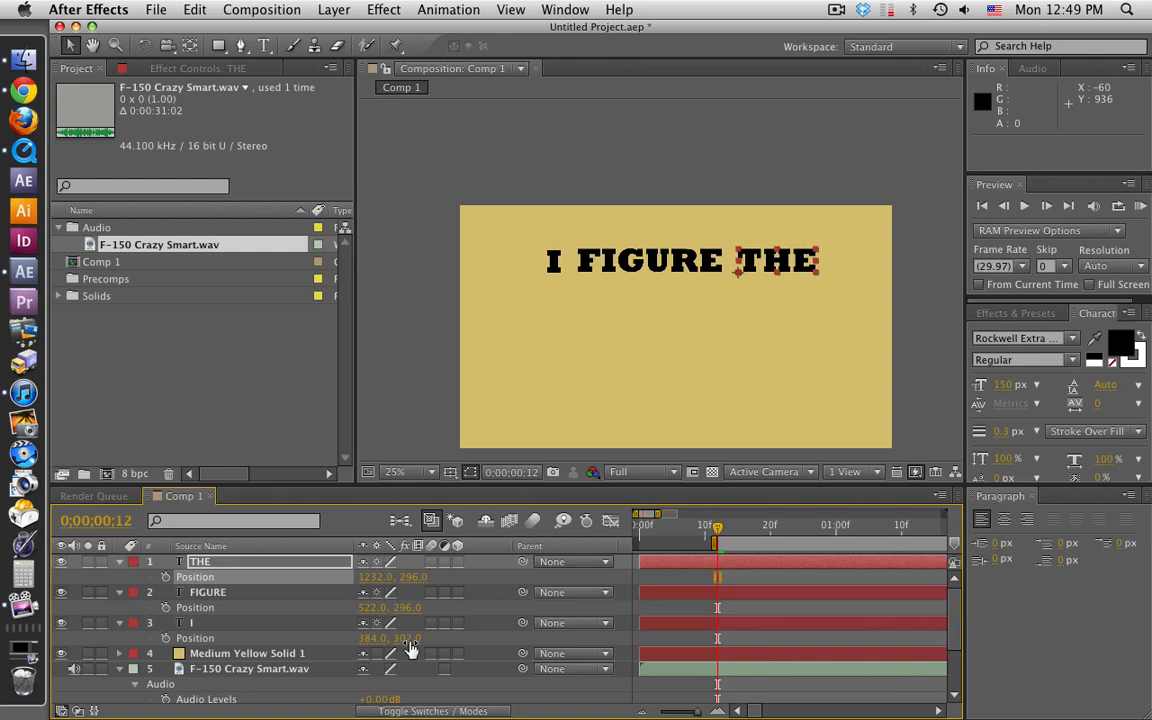
click(406, 639)
text(296)
key(Return)
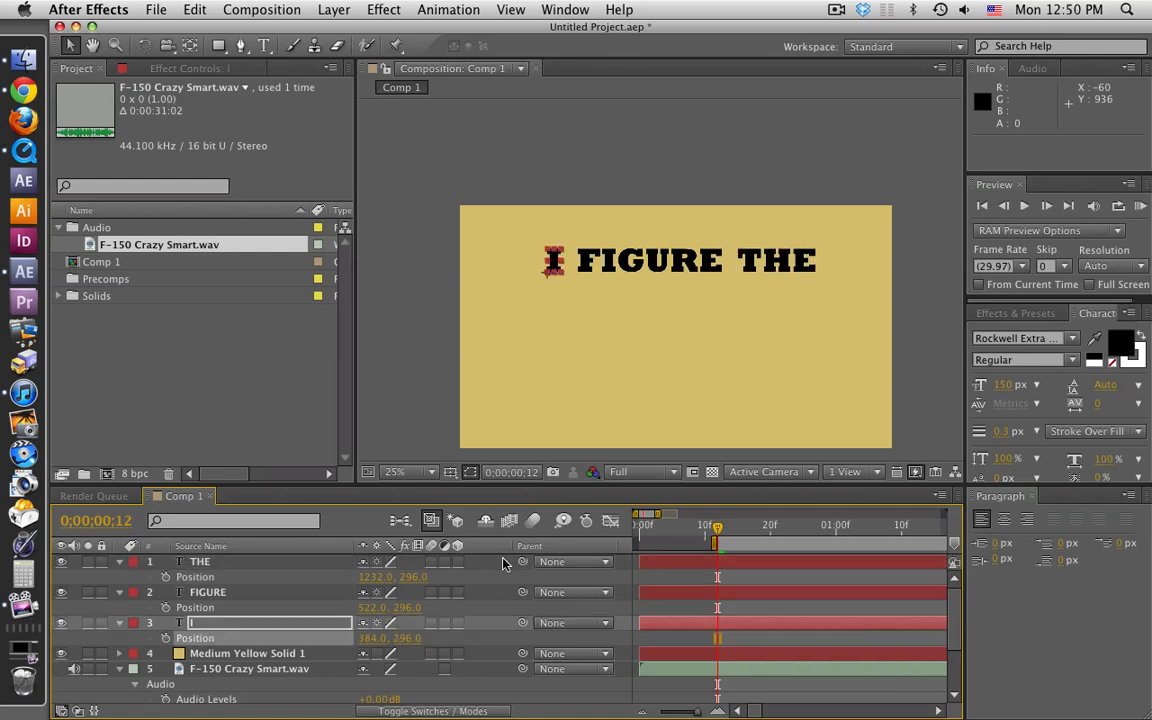
click(322, 596)
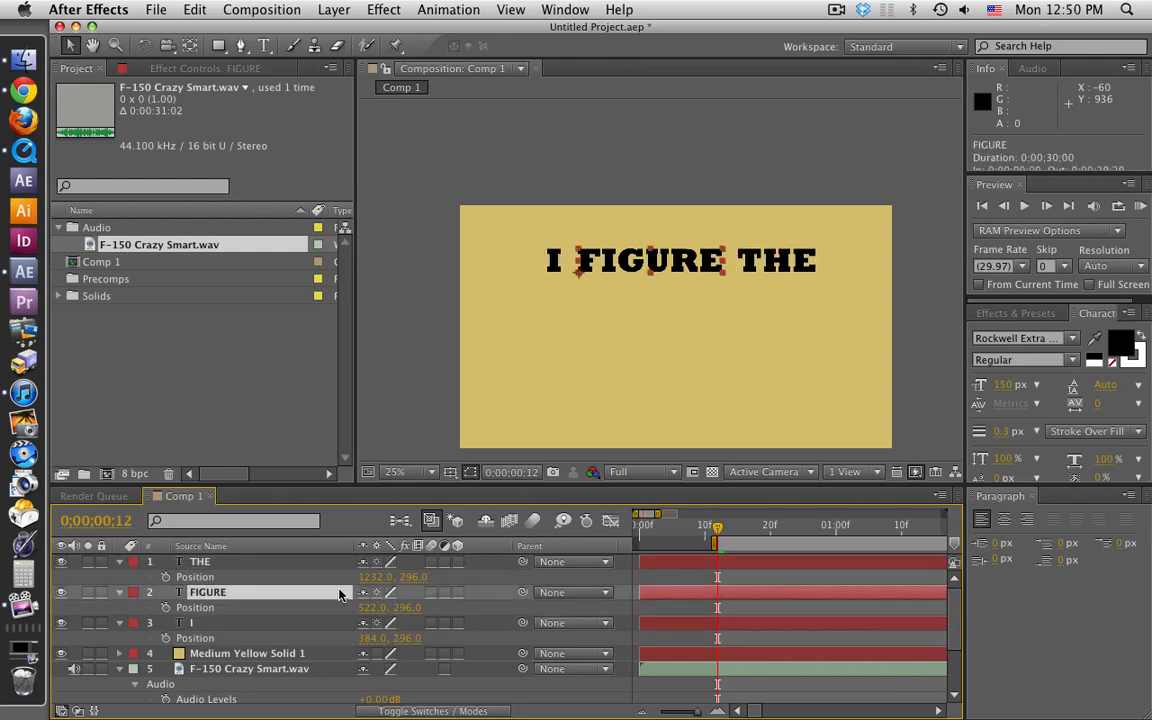
click(368, 345)
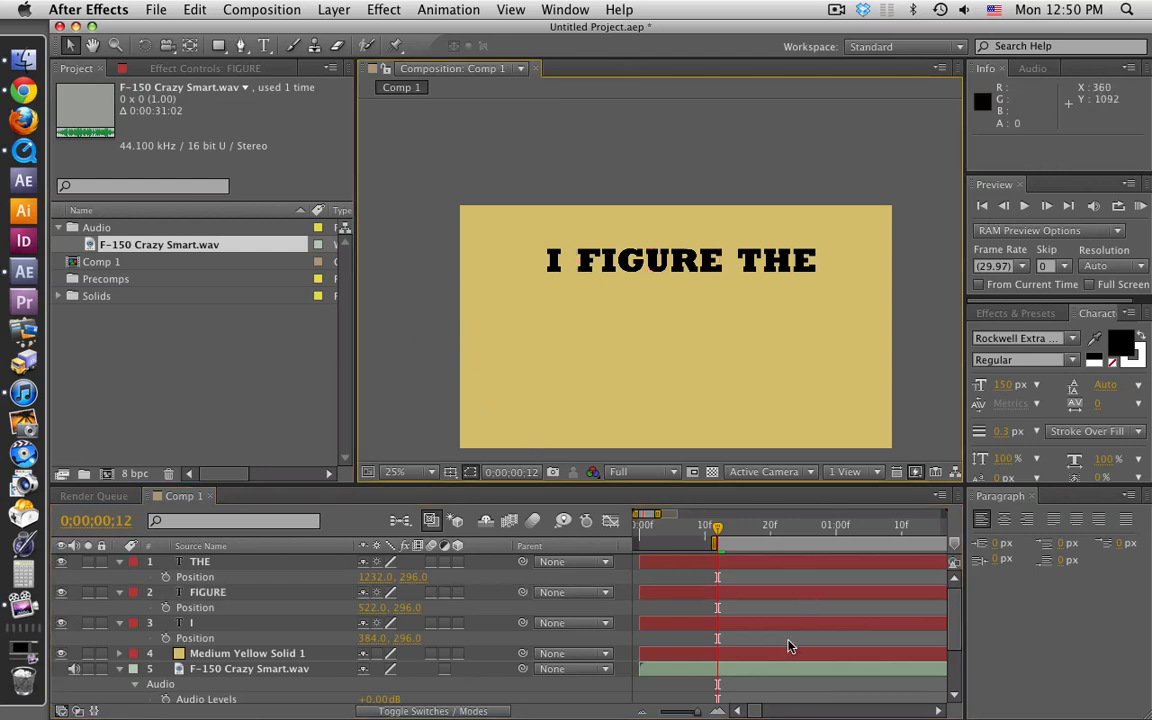
scroll(788, 646, down, 2)
scroll(788, 646, down, 1)
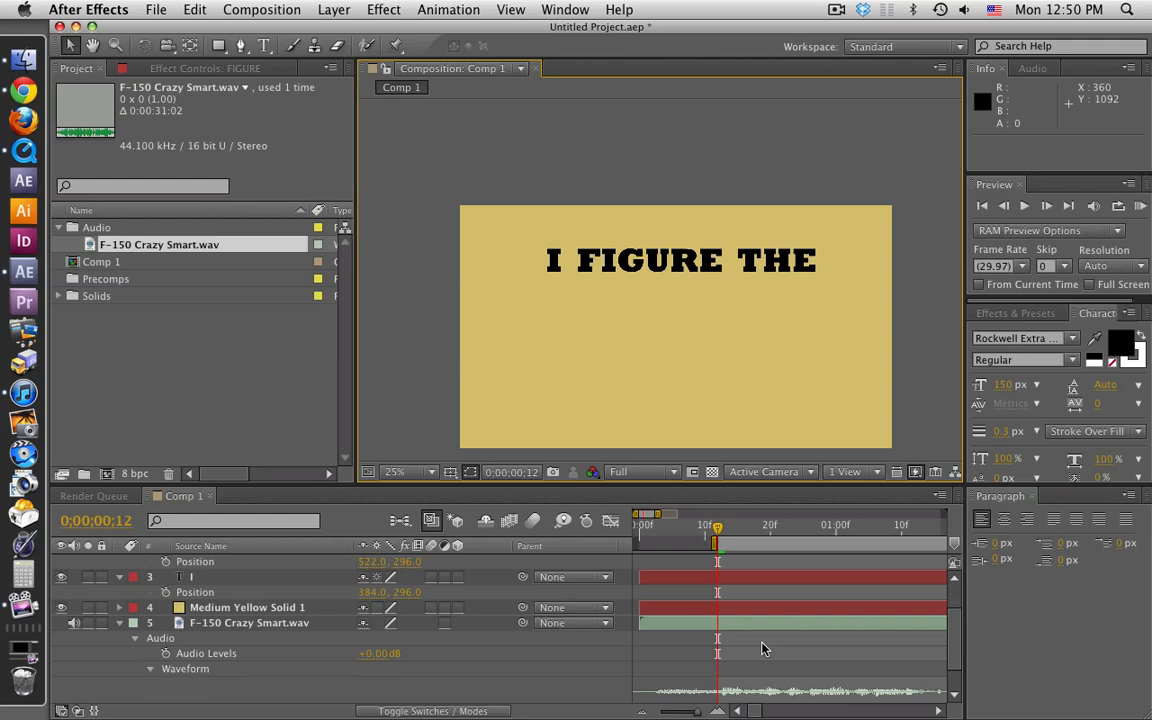
scroll(672, 580, up, 2)
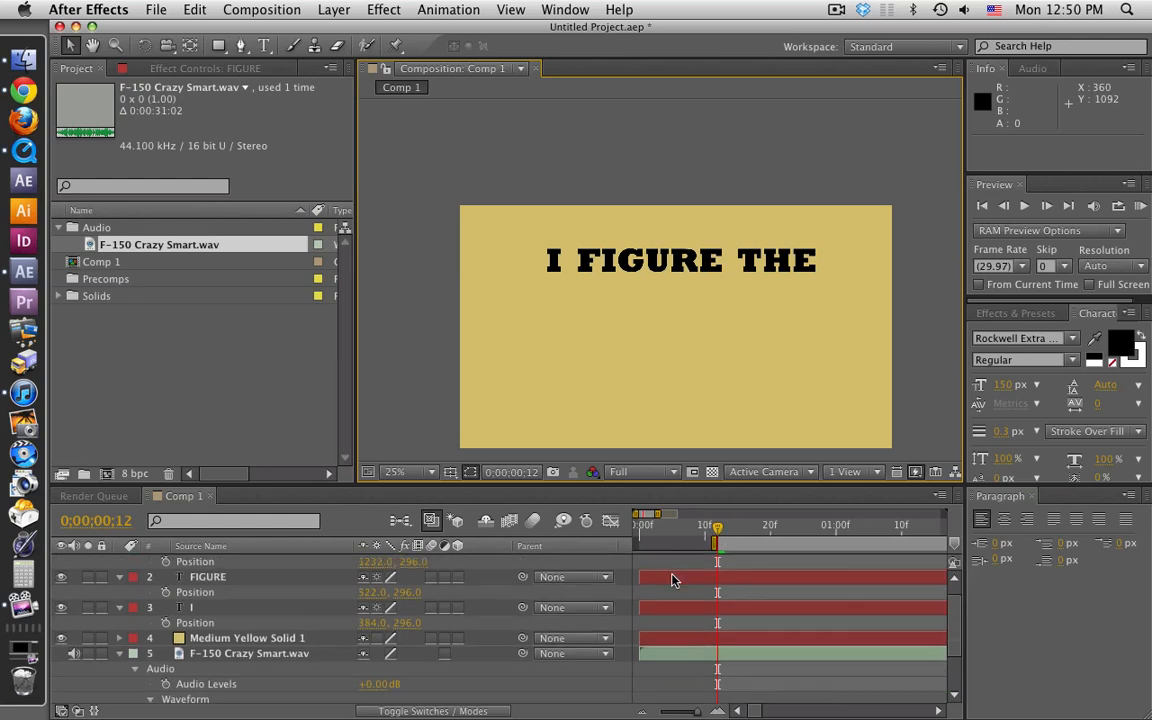
scroll(672, 580, up, 1)
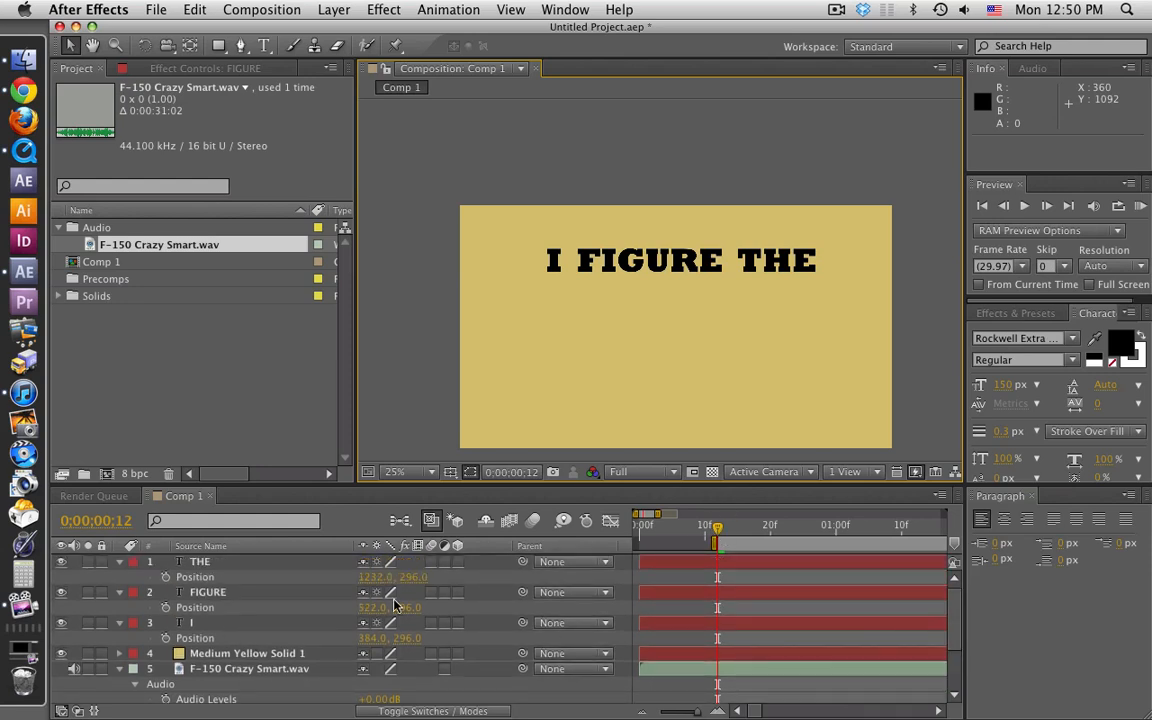
Step: Trim in-points (Alt+[) so I starts at frame 12 and FIGURE at frame 18, slightly later than I
click(737, 628)
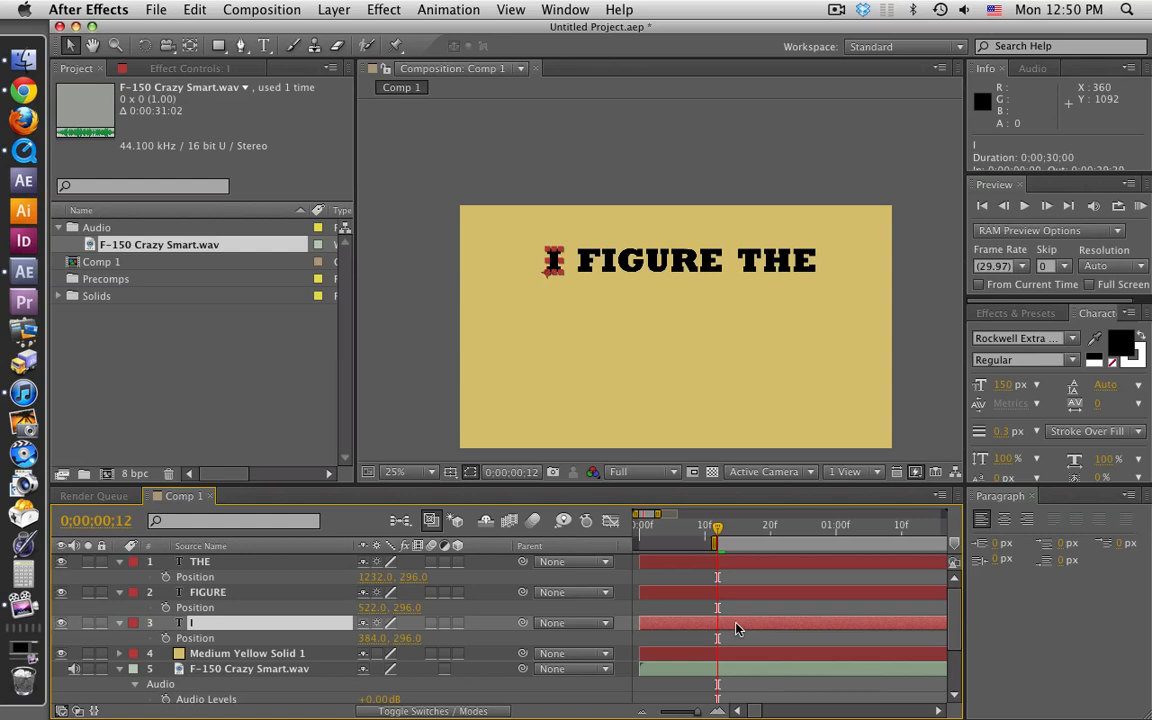
key(alt+bracketleft)
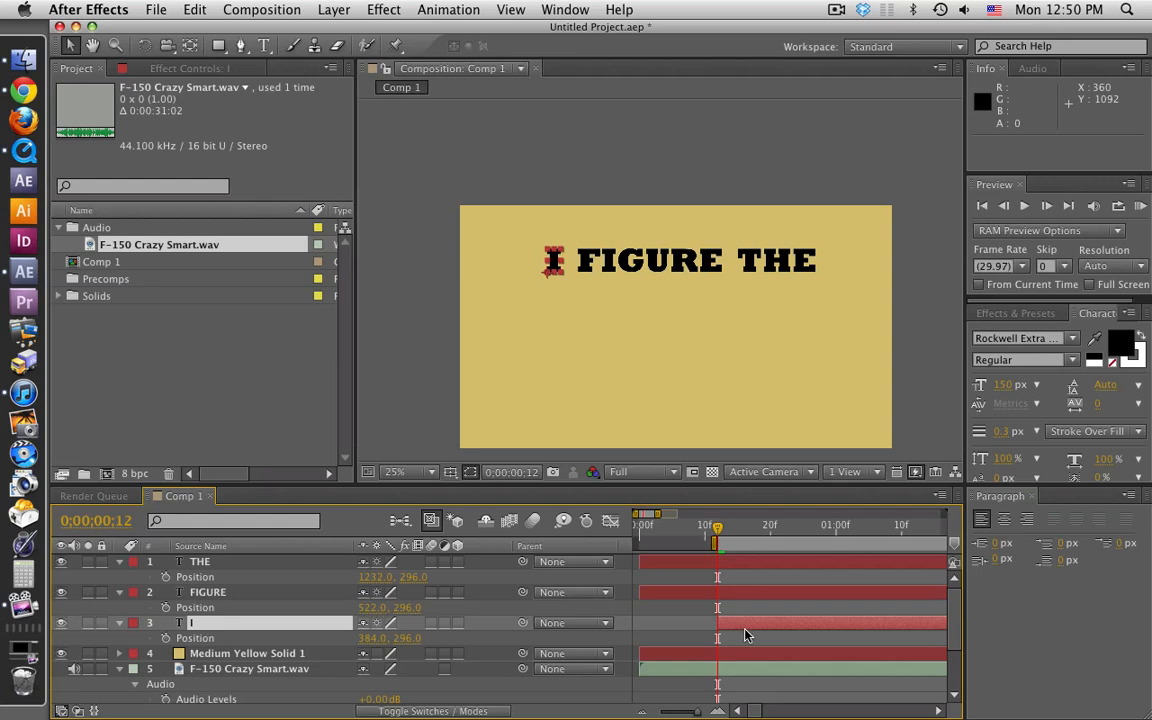
scroll(744, 634, down, 1)
scroll(744, 634, down, 2)
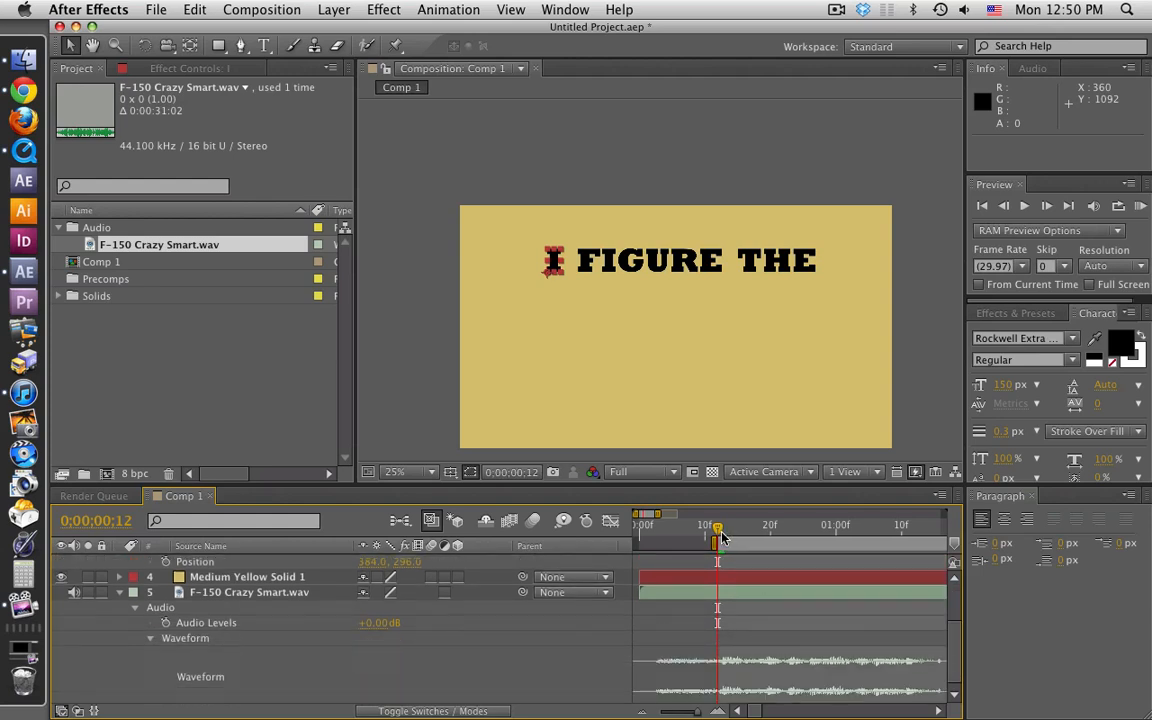
drag(722, 539, 757, 540)
scroll(759, 573, up, 2)
scroll(759, 573, up, 1)
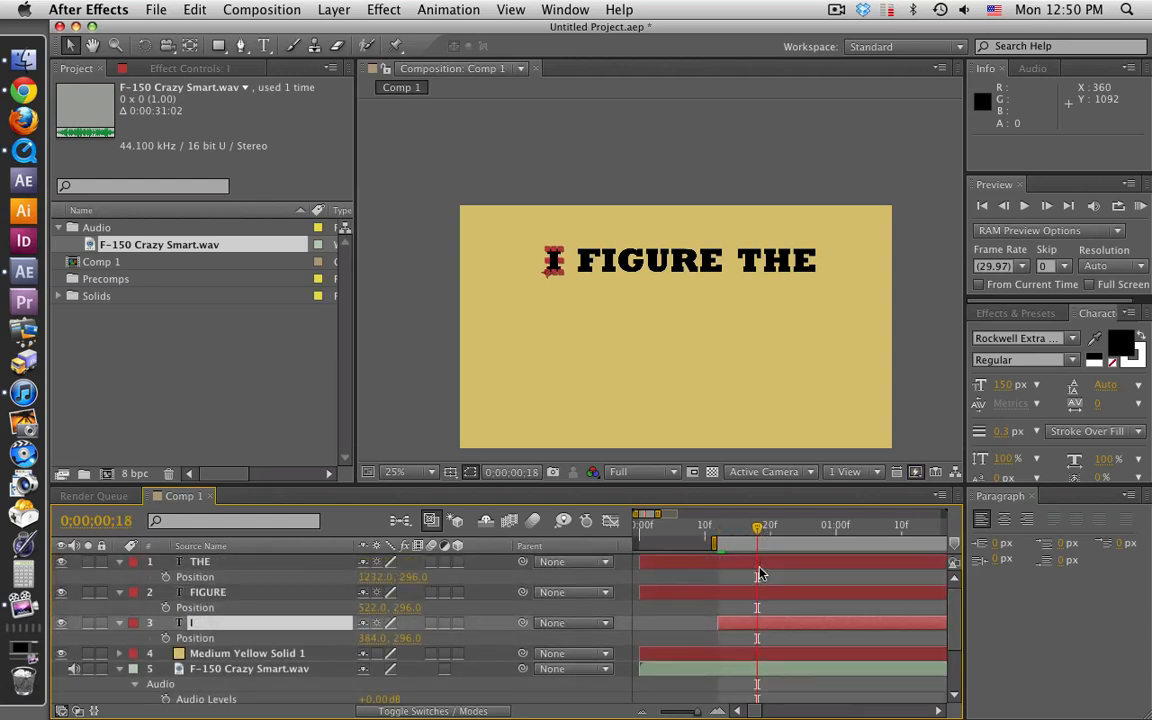
click(812, 591)
key(alt+bracketleft)
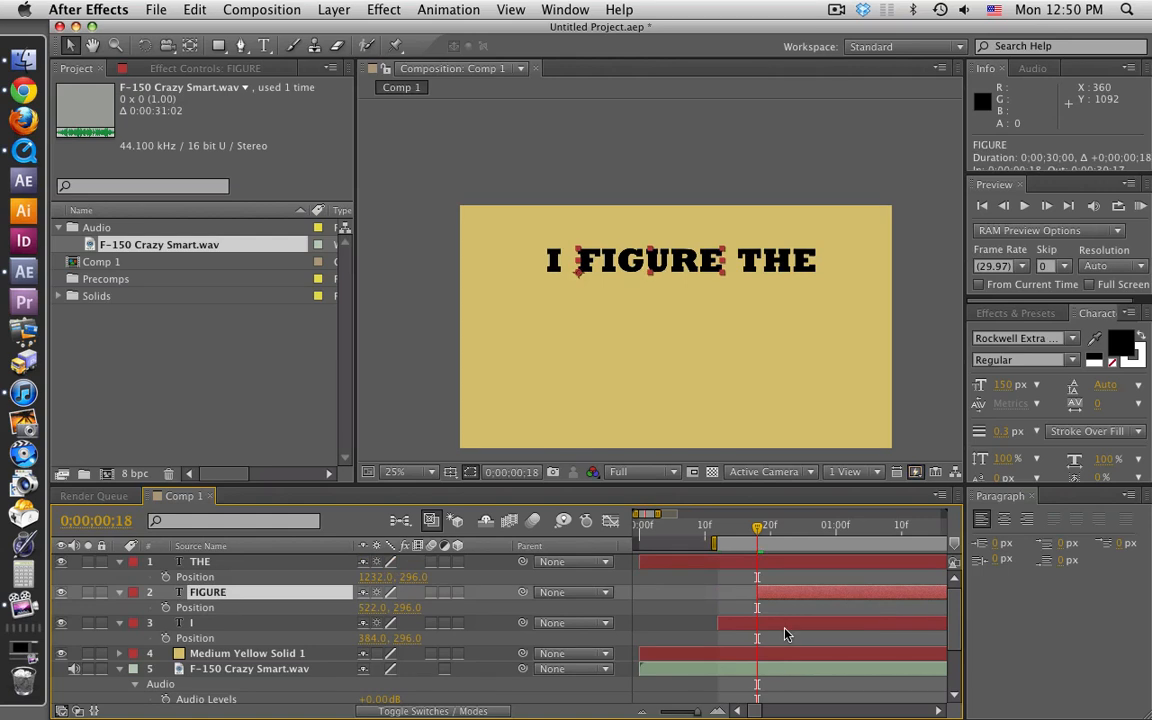
scroll(785, 632, down, 1)
scroll(782, 630, down, 1)
scroll(790, 590, up, 1)
scroll(795, 575, down, 3)
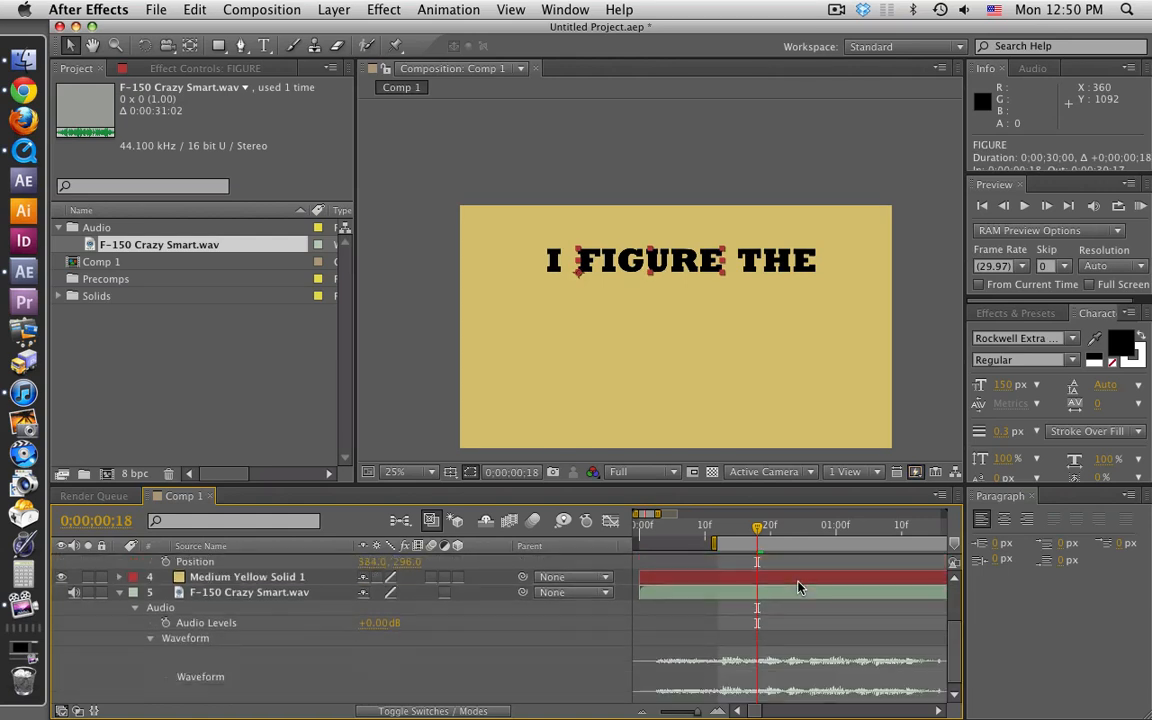
click(790, 528)
drag(790, 530, 783, 530)
scroll(823, 597, up, 3)
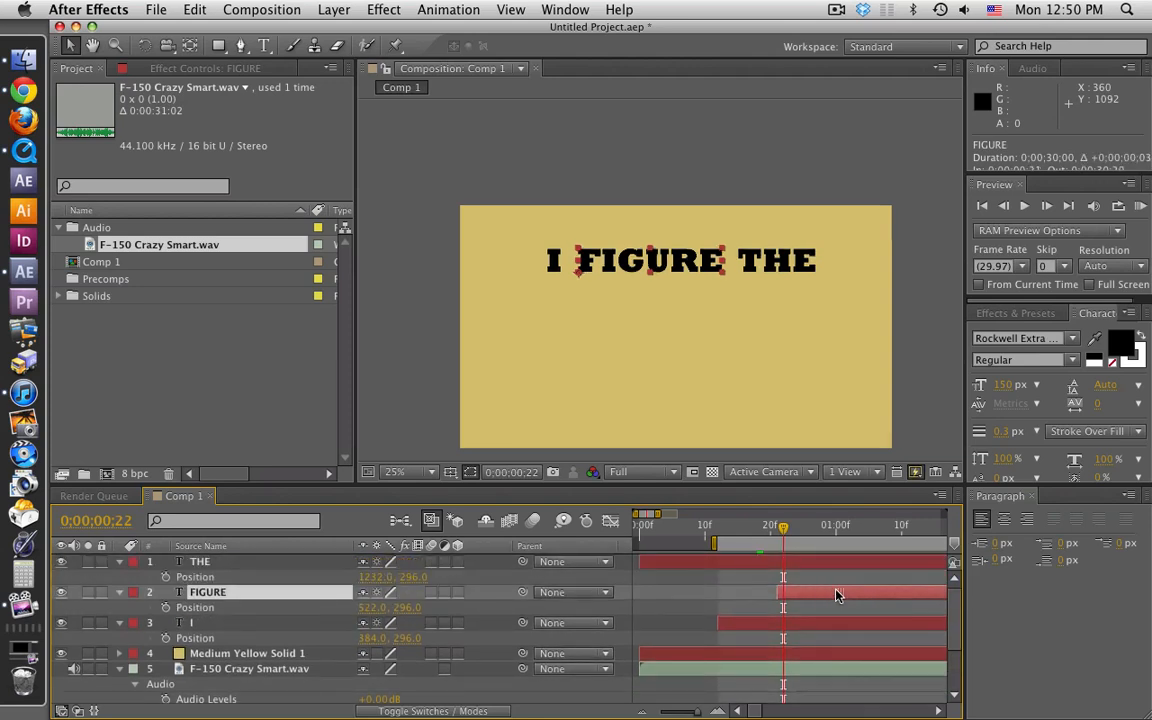
mouse_move(837, 595)
mouse_down()
mouse_move(815, 604)
mouse_move(886, 563)
mouse_move(872, 563)
mouse_up()
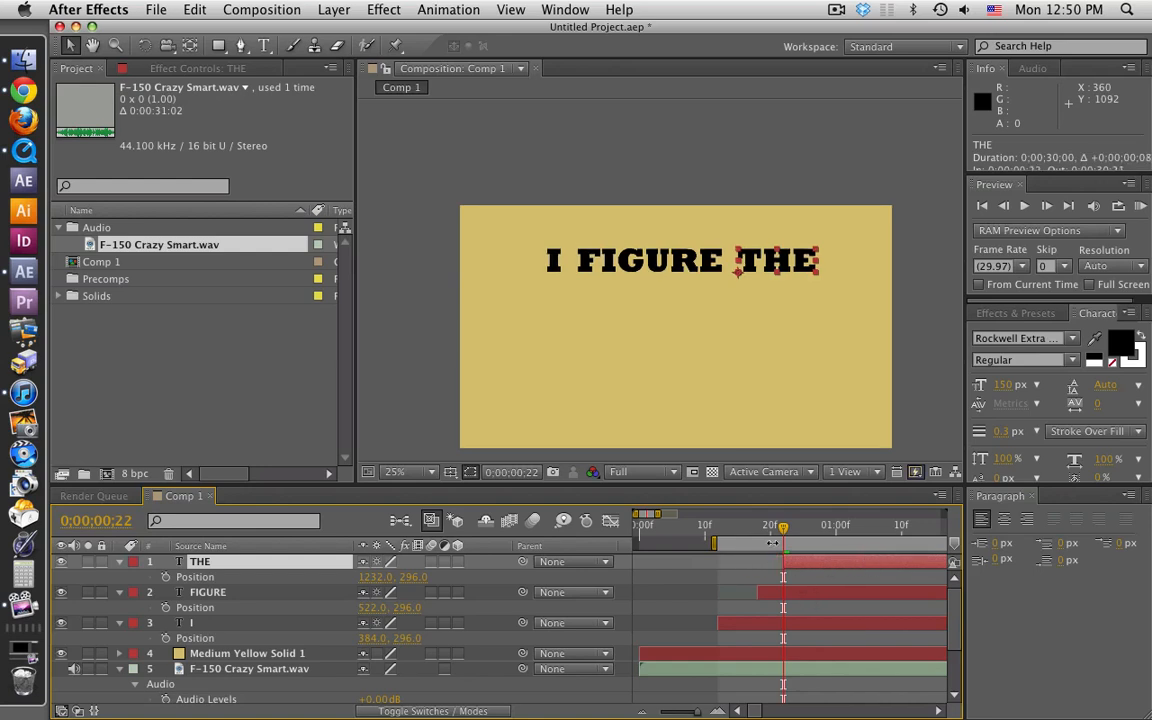
Step: Shorten the work area to under one second and RAM preview the staggered words with audio
drag(657, 513, 707, 513)
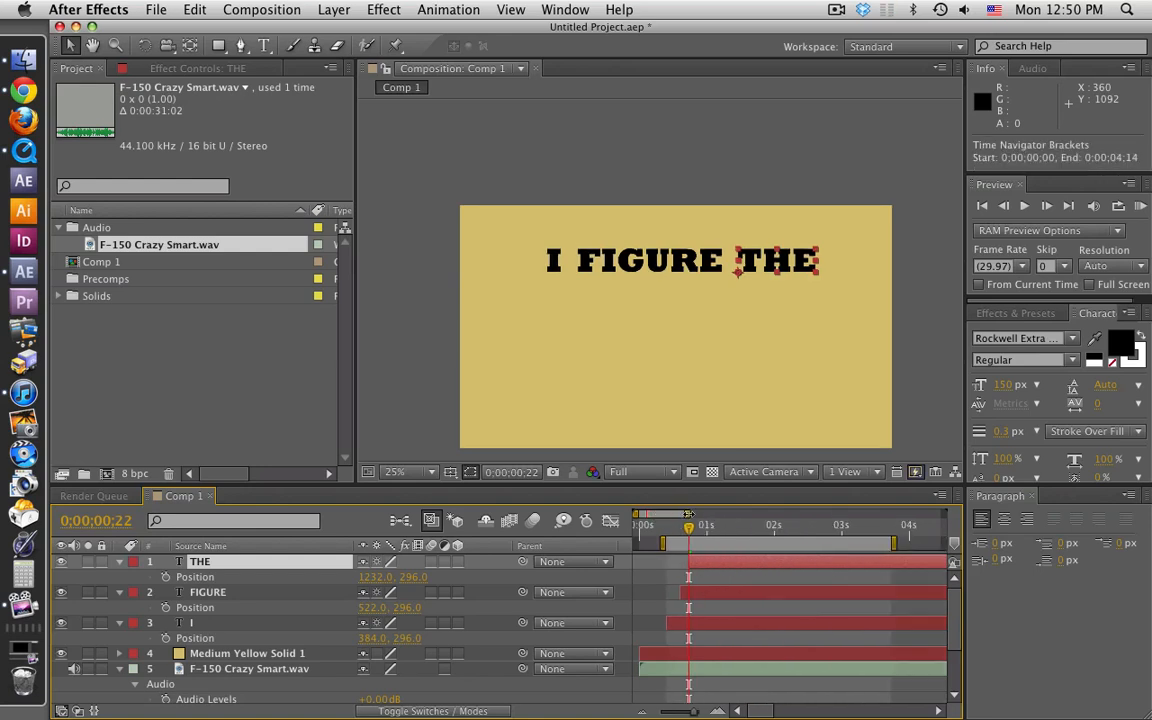
click(807, 543)
mouse_move(807, 543)
mouse_down()
mouse_move(685, 543)
mouse_move(662, 513)
mouse_move(656, 545)
mouse_up()
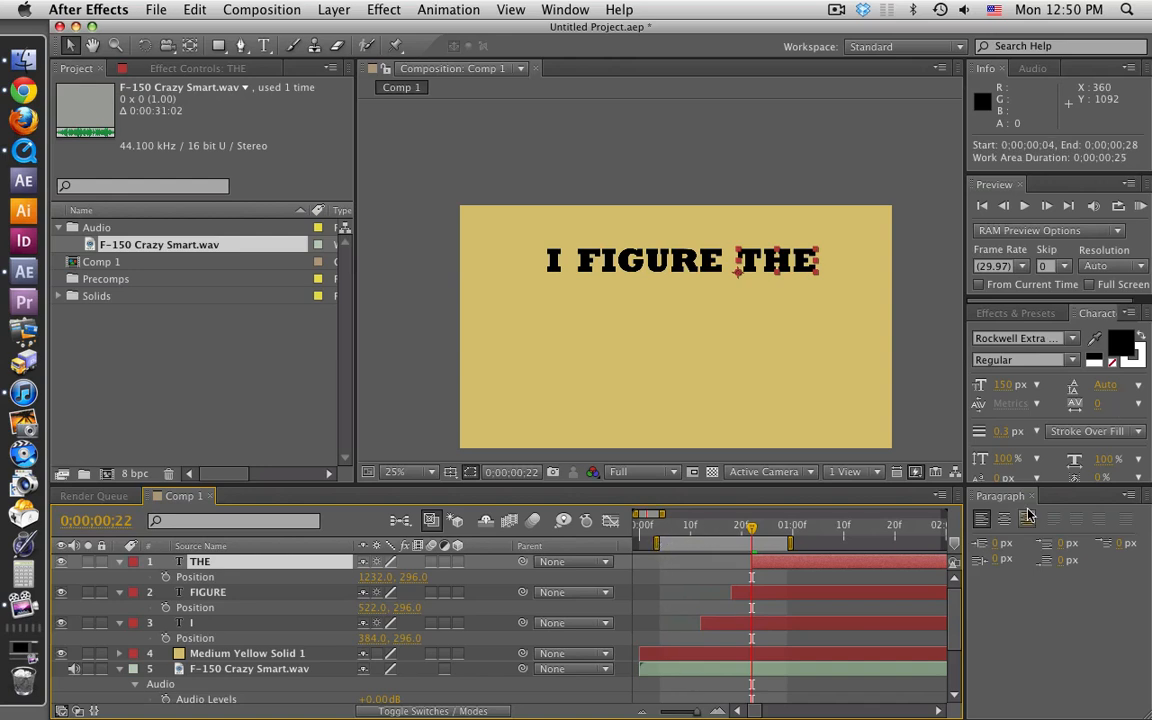
key(KP_0)
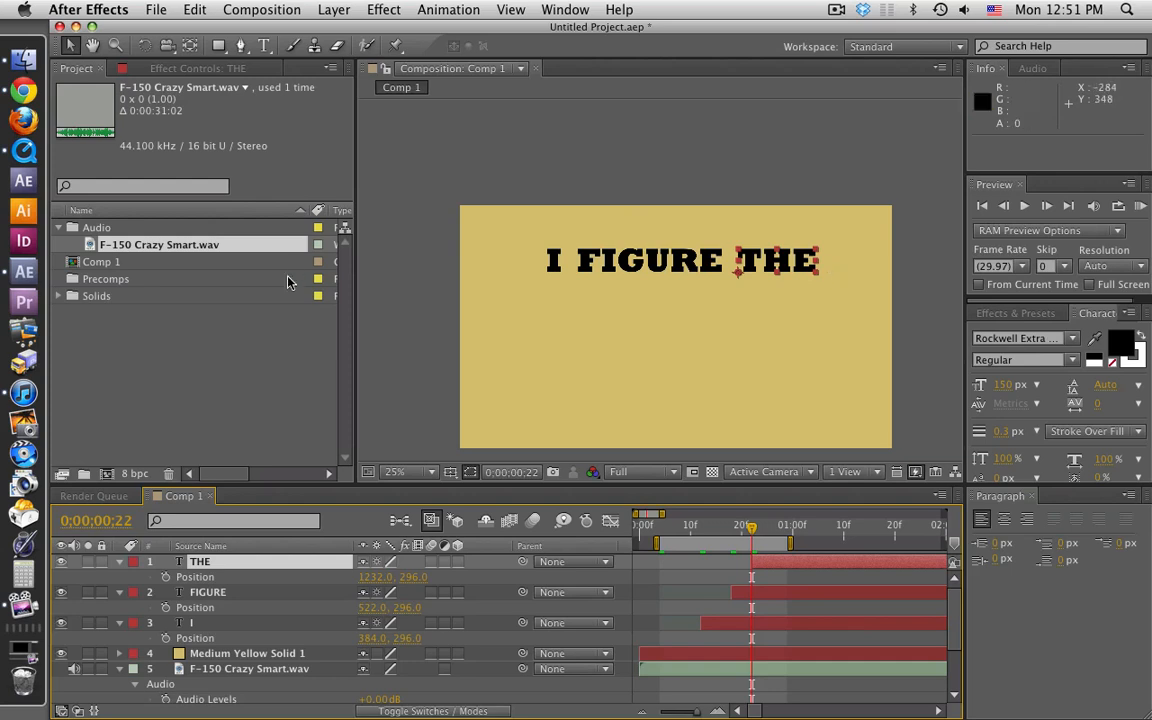
key(super+Tab)
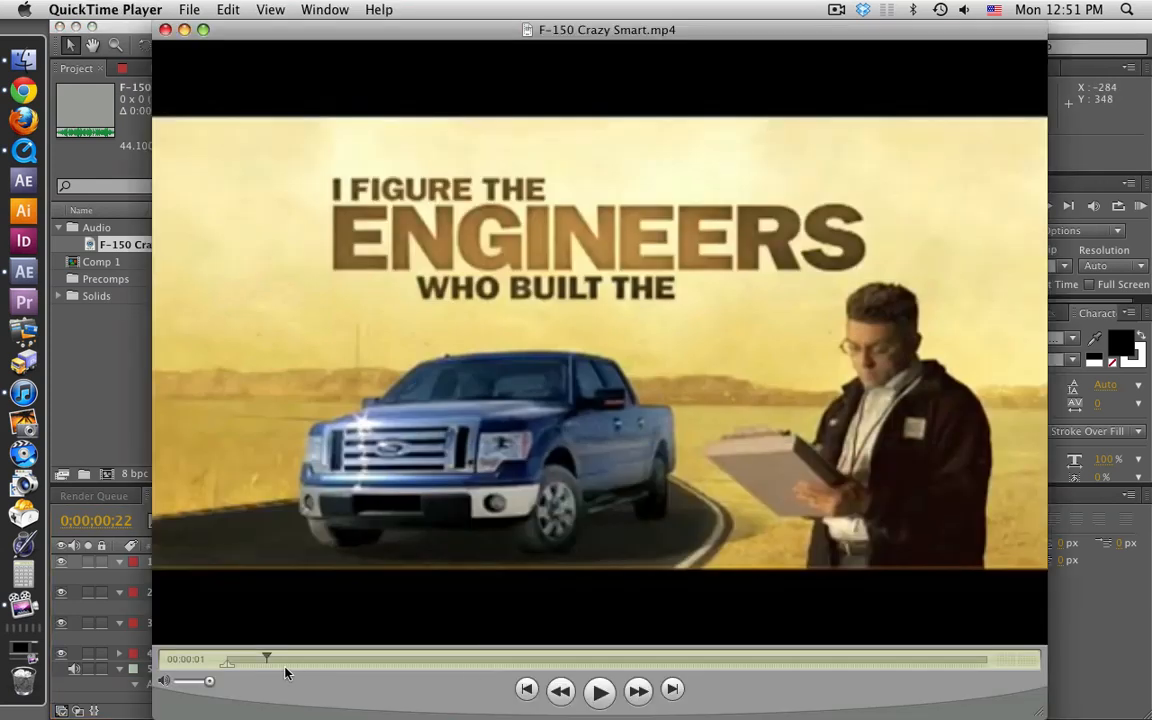
mouse_move(266, 658)
mouse_down()
mouse_move(226, 658)
mouse_move(257, 656)
mouse_up()
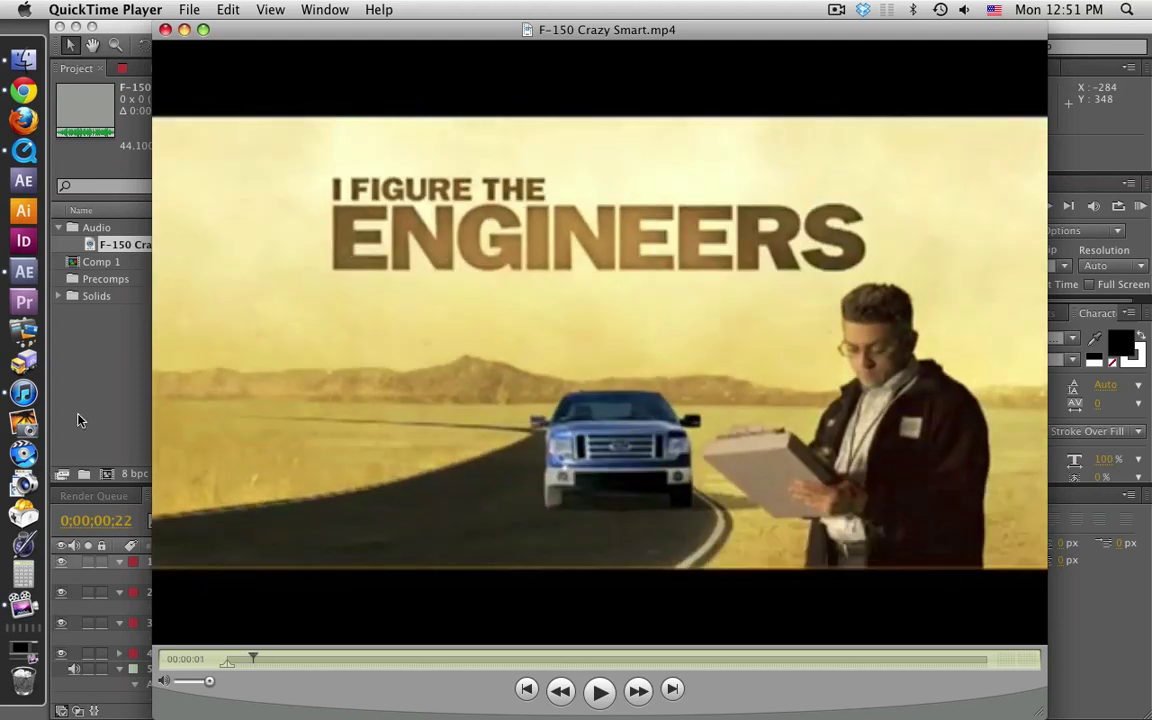
click(75, 416)
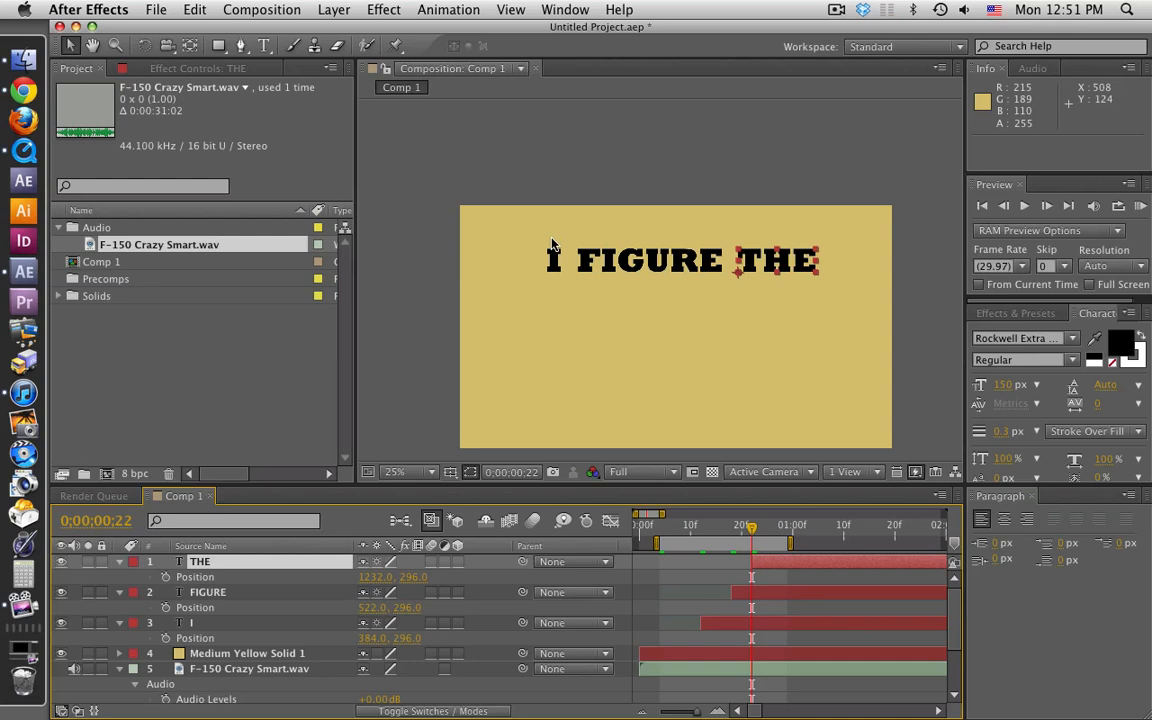
shift+click(204, 626)
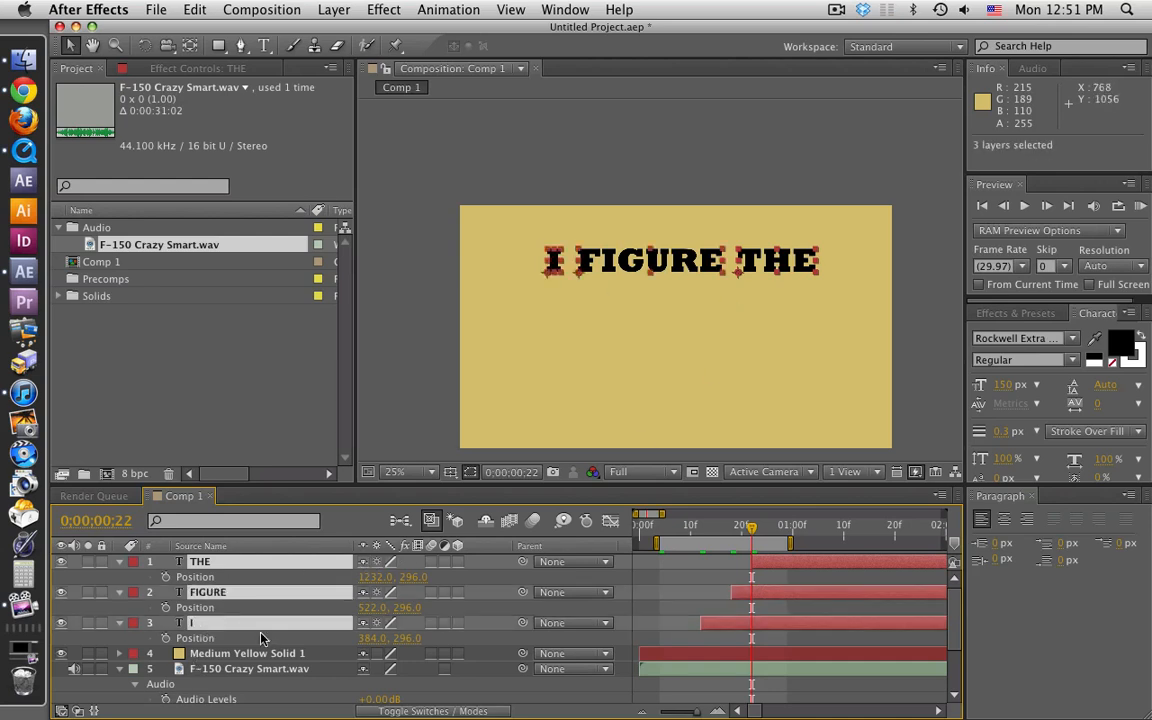
click(334, 10)
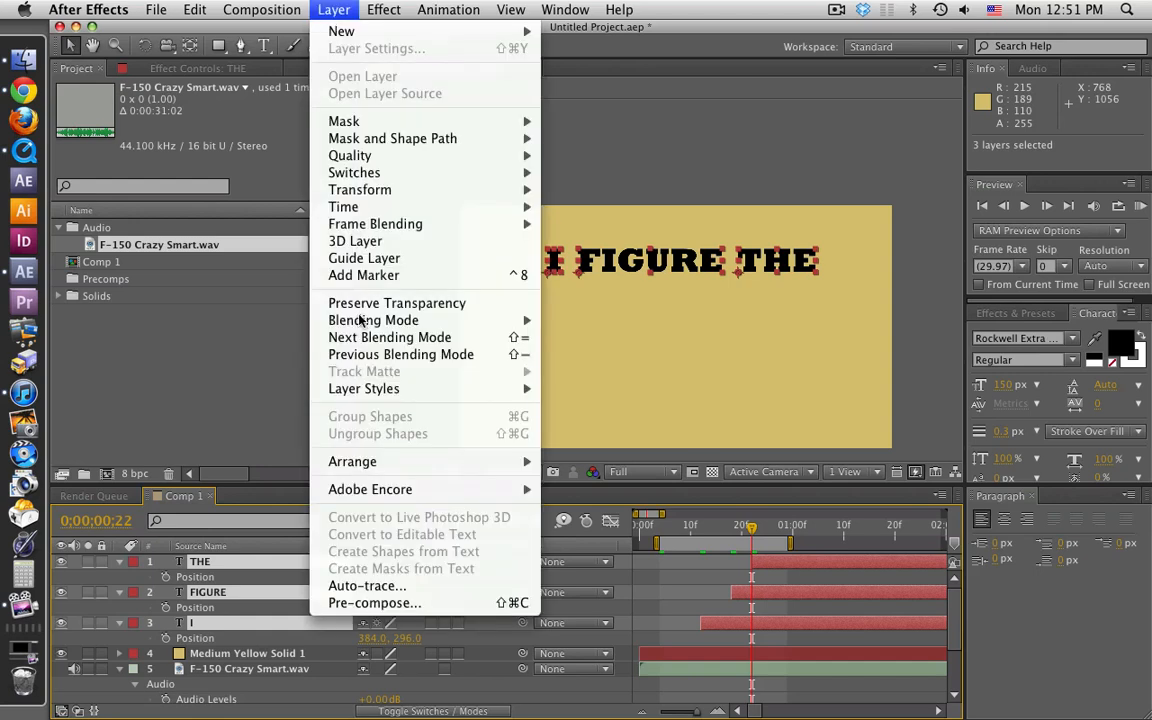
click(383, 605)
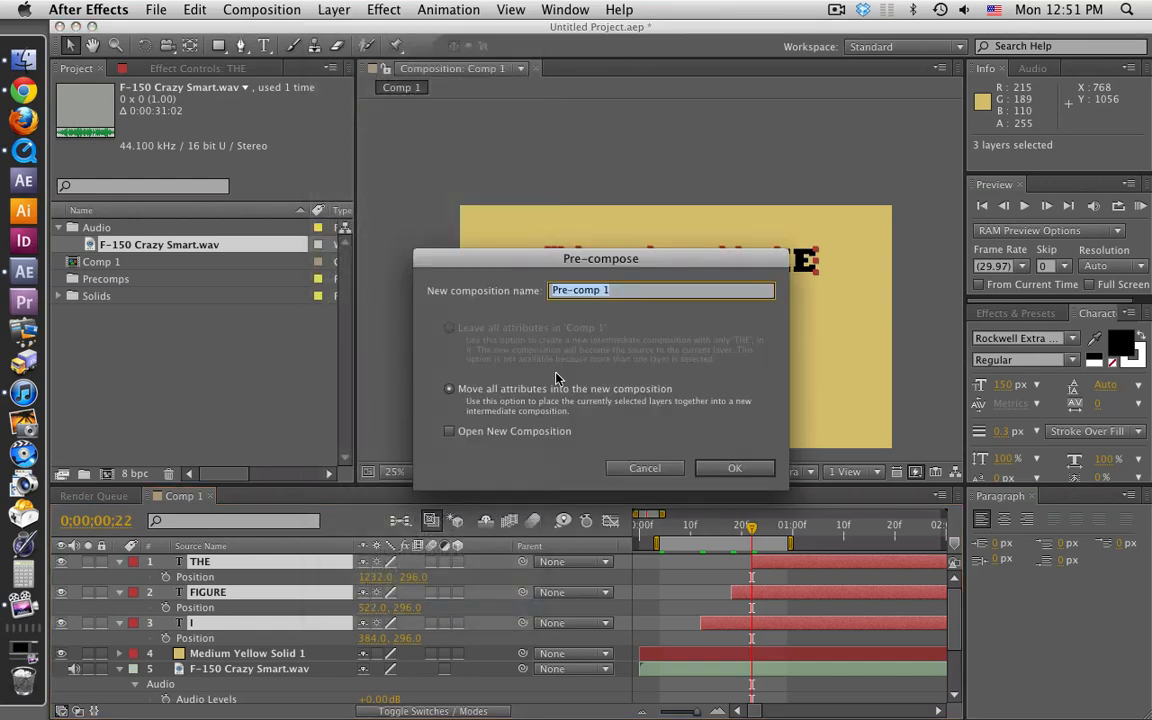
key(BackSpace)
text(I f)
text(igure)
text( the PC)
key(Return)
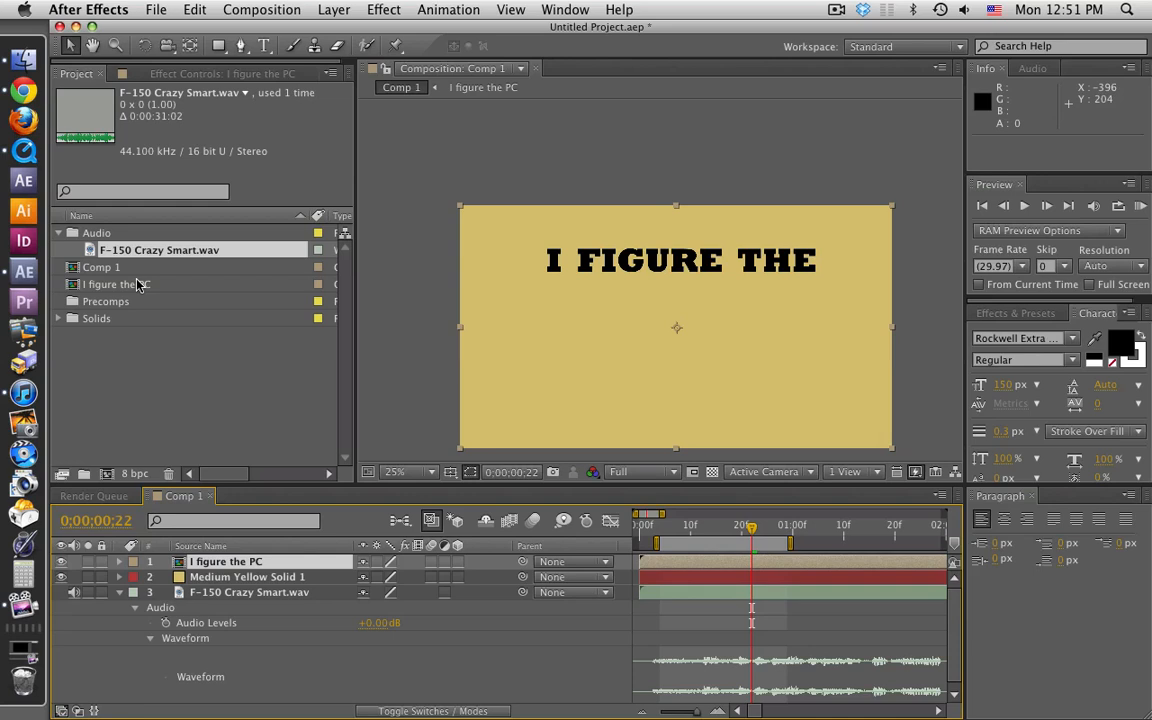
drag(121, 284, 139, 301)
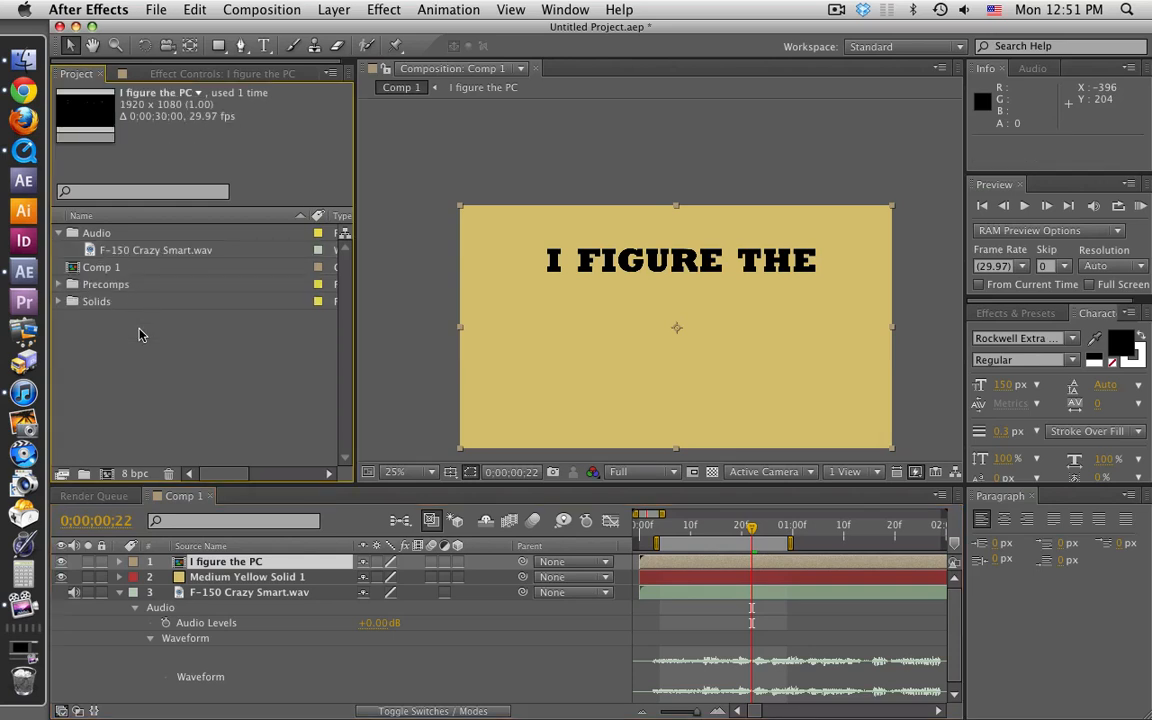
click(141, 330)
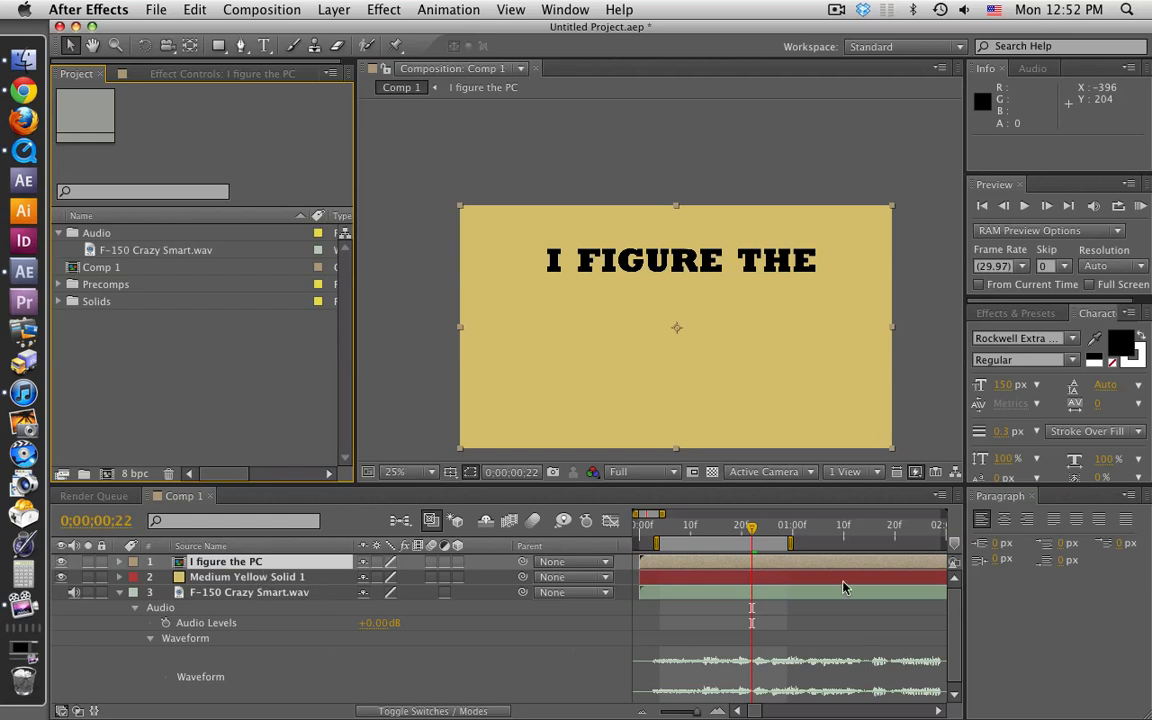
Step: Set the work area around the spoken phrase and create an 'ENGINEERS' text layer below I FIGURE THE
mouse_move(752, 527)
mouse_down()
mouse_move(770, 532)
mouse_move(772, 600)
mouse_up()
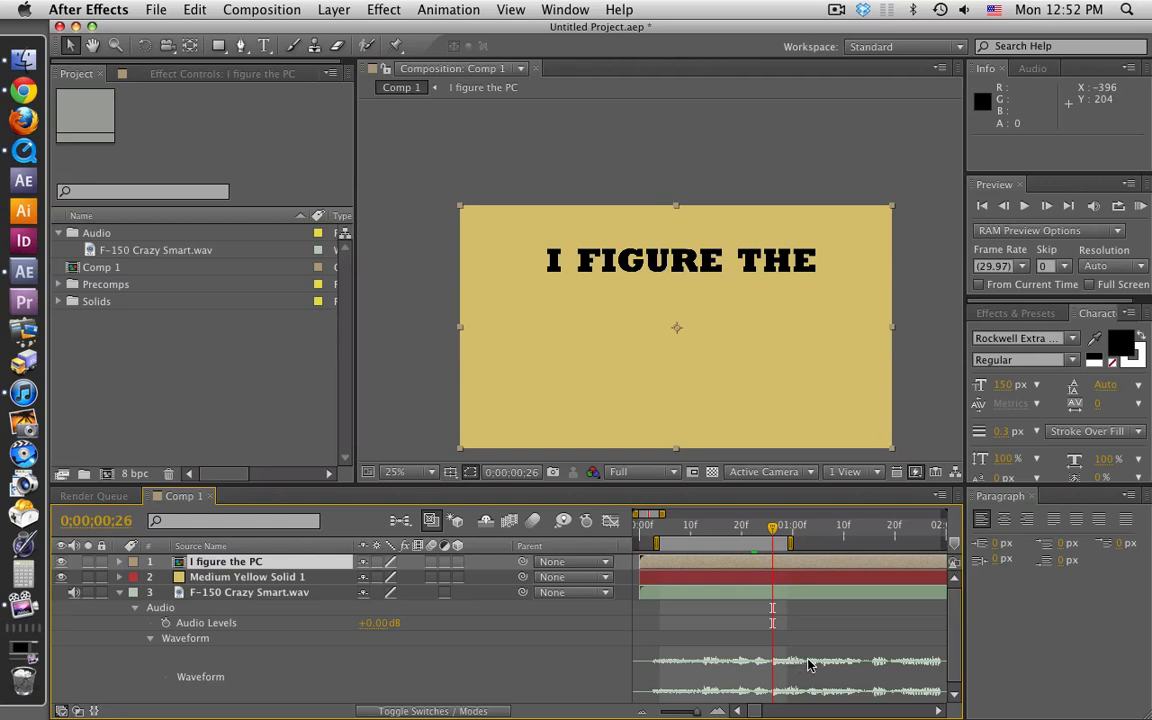
drag(787, 543, 846, 543)
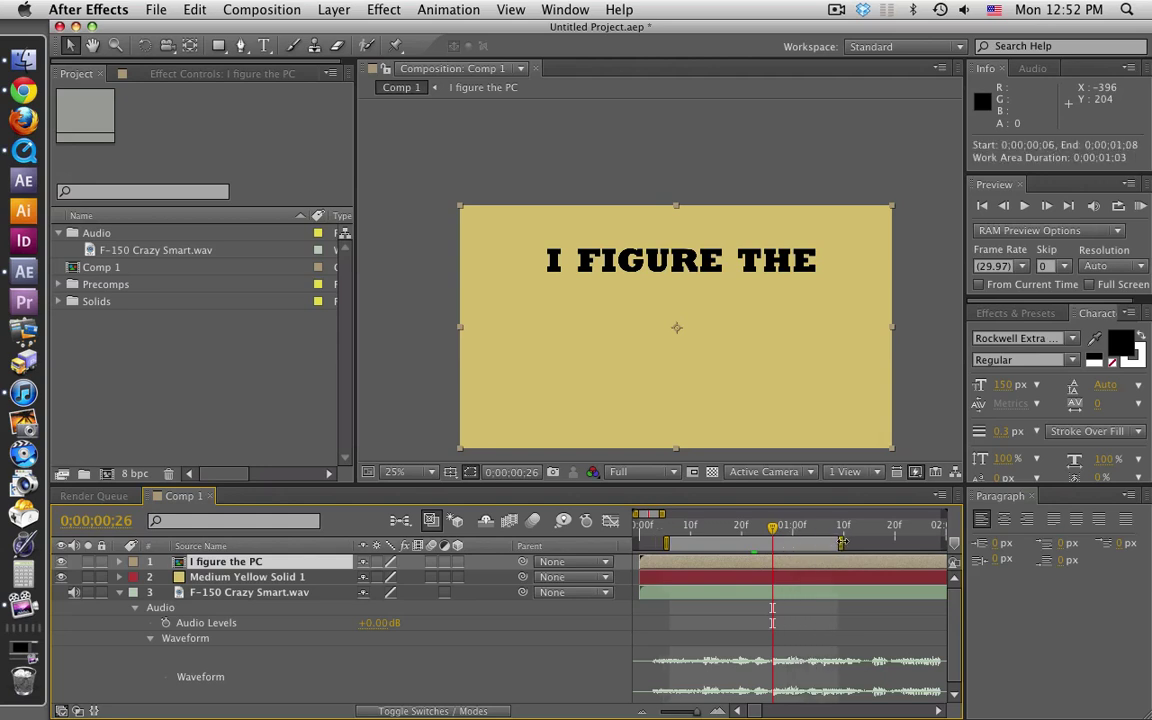
click(264, 46)
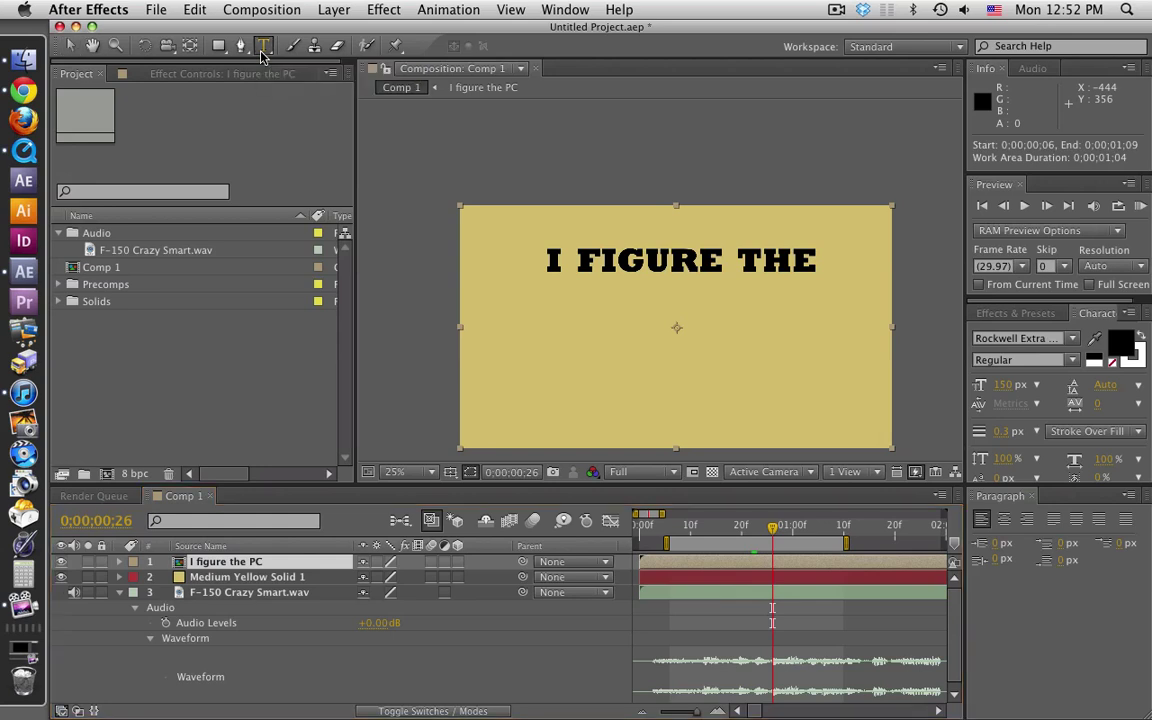
click(540, 304)
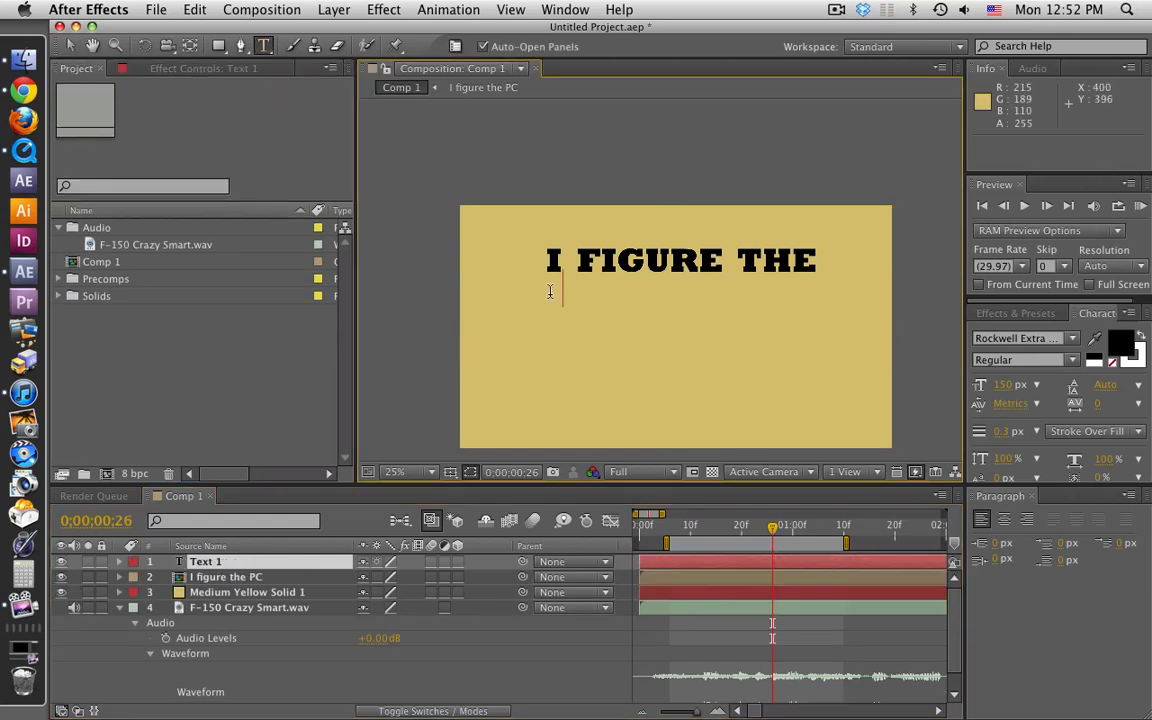
text(ENGINEERS)
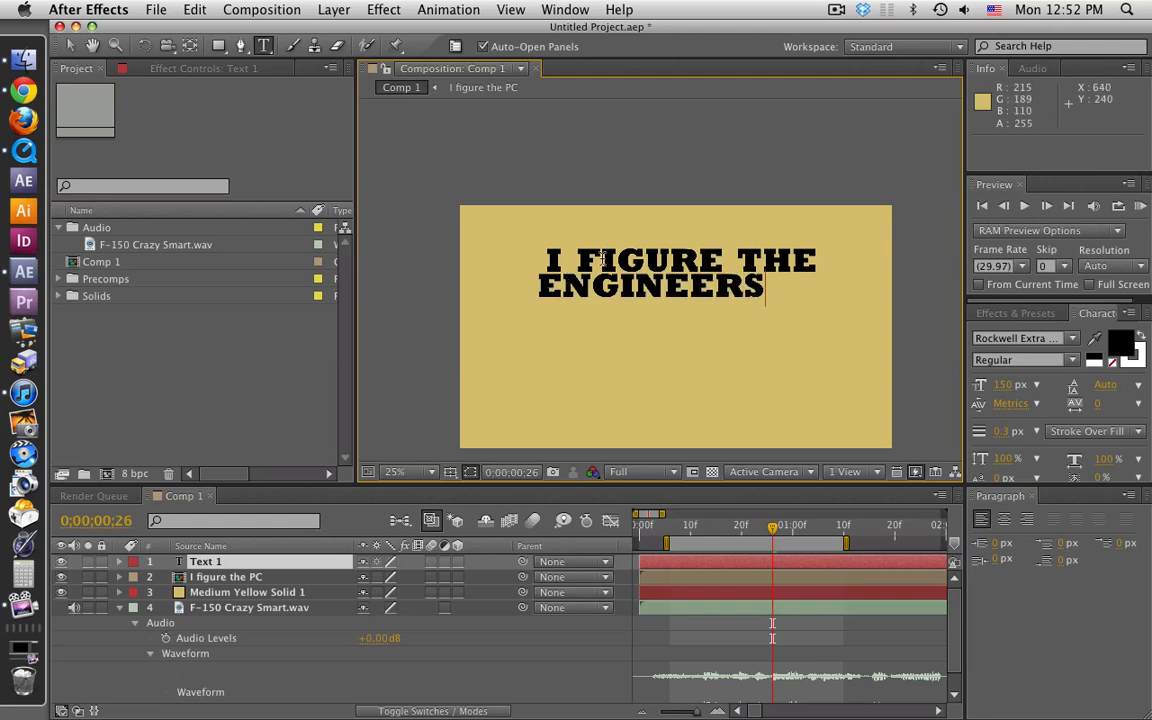
click(70, 45)
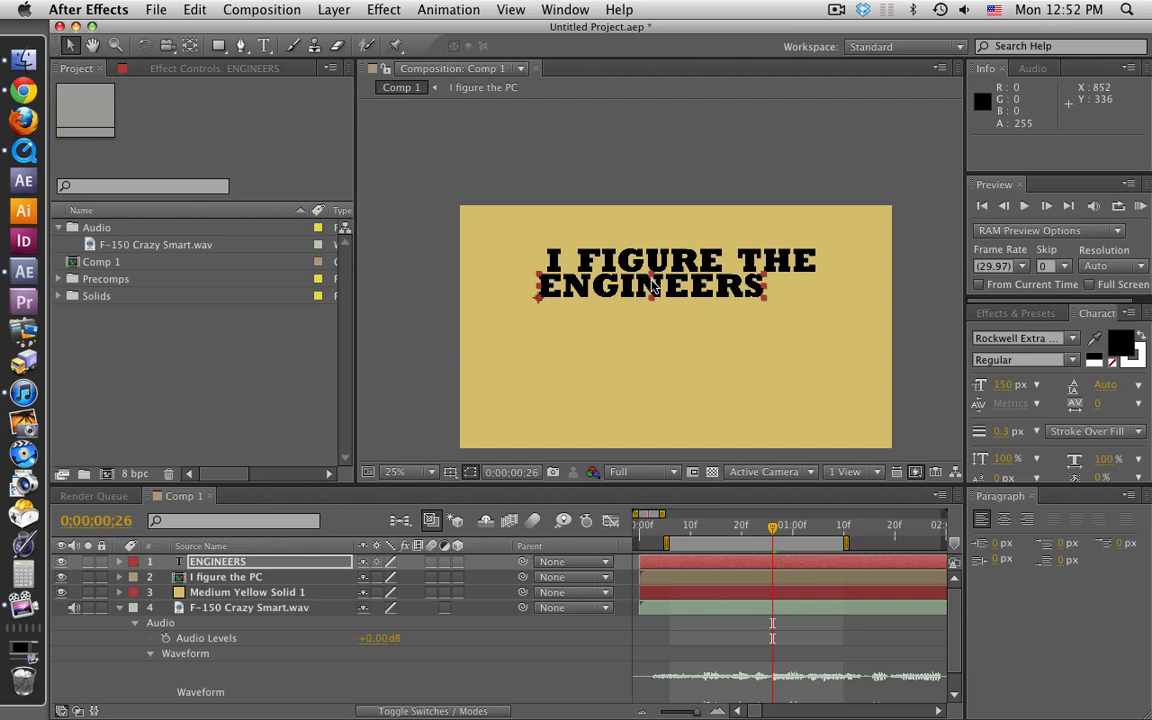
scroll(652, 287, up, 4)
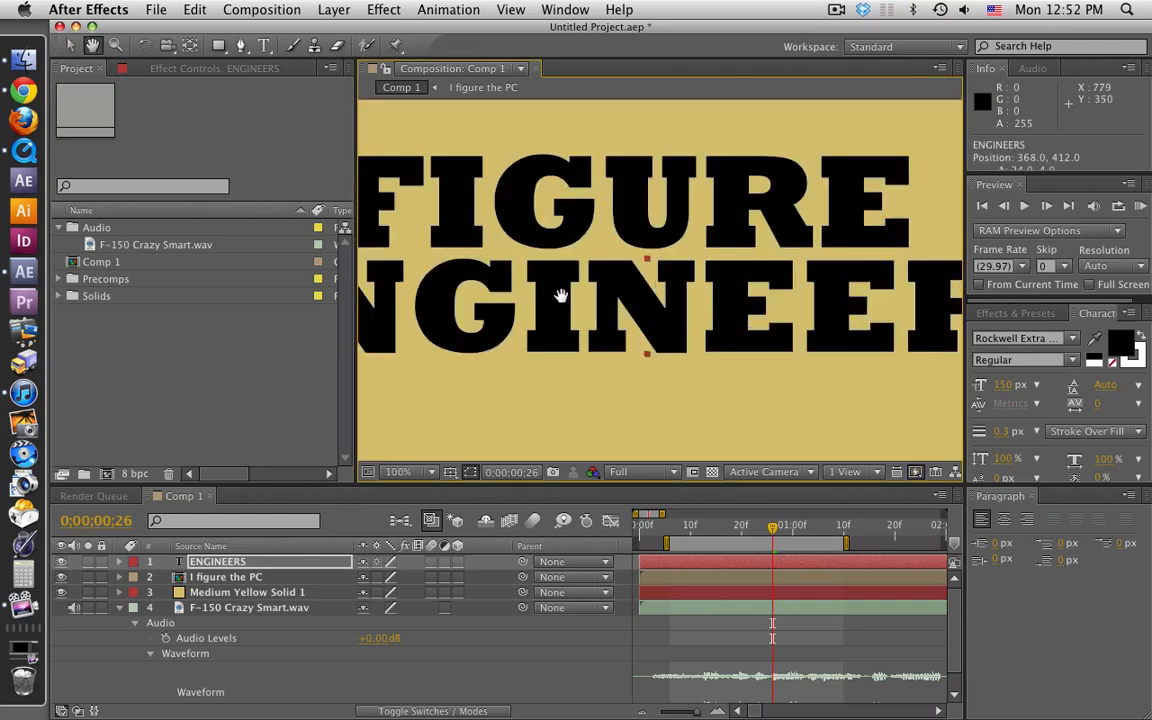
Step: Nudge ENGINEERS right to align its left edge with I FIGURE THE and zoom out to the full frame
drag(561, 296, 766, 319)
scroll(504, 327, up, 2)
drag(504, 327, 912, 324)
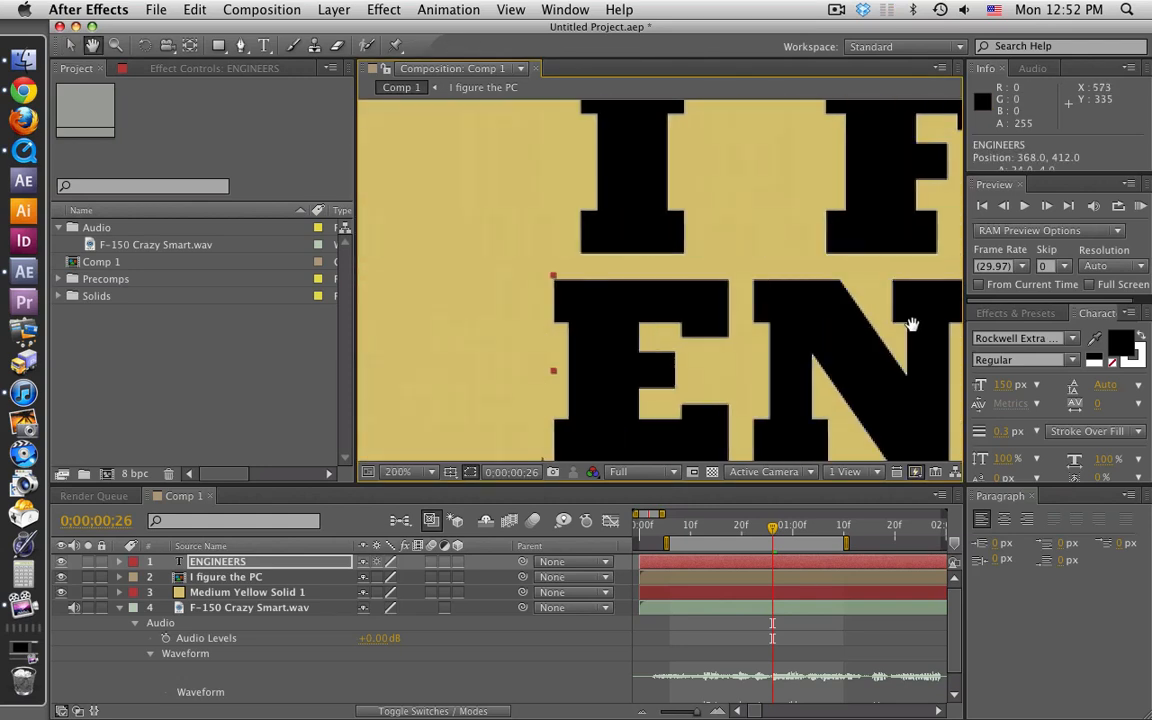
drag(668, 301, 689, 299)
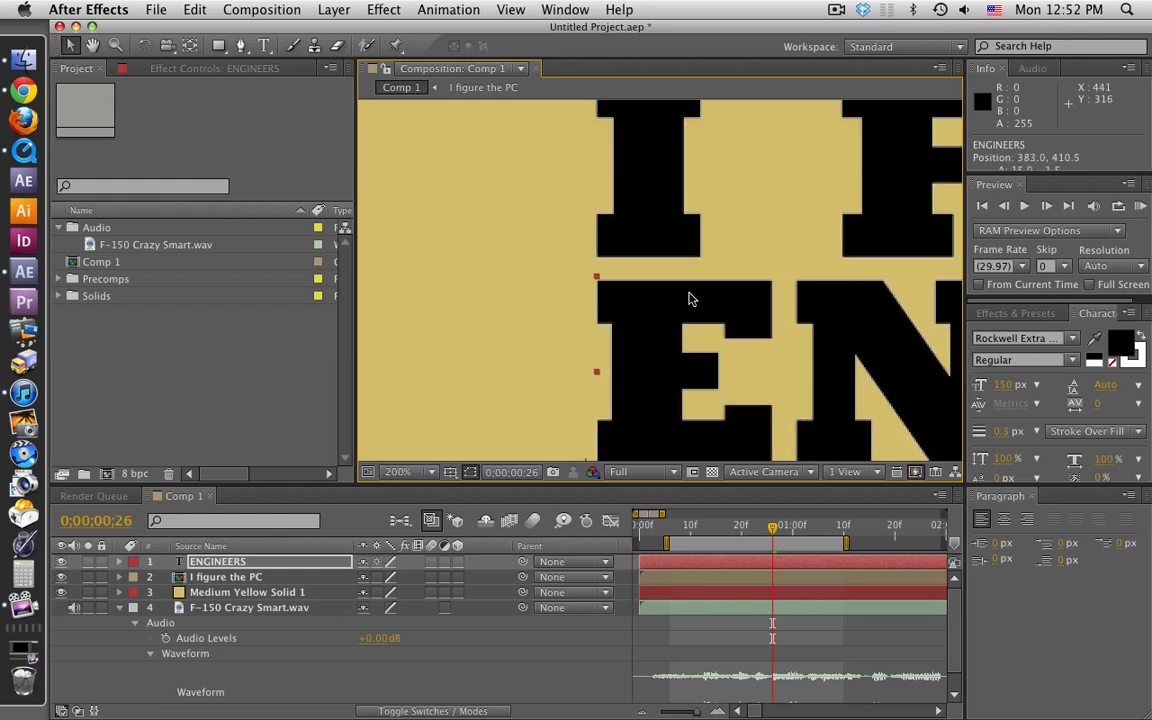
scroll(690, 298, down, 2)
scroll(690, 298, down, 2)
key(h)
drag(690, 298, 611, 329)
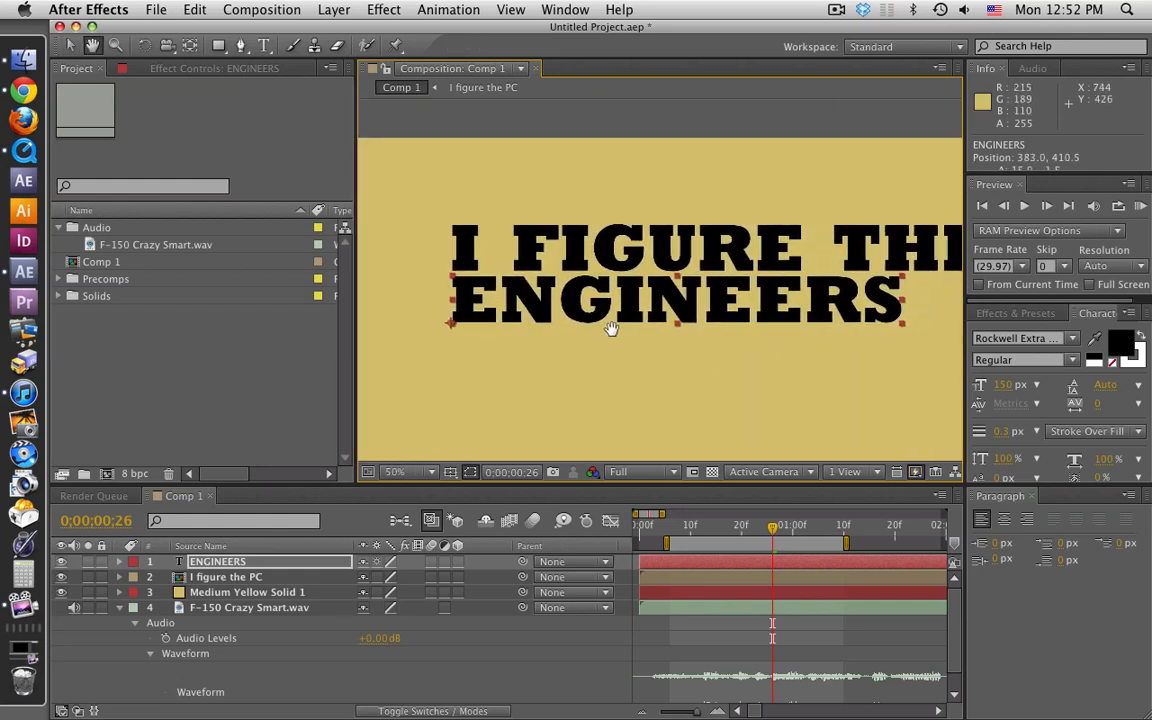
key(v)
key(comma)
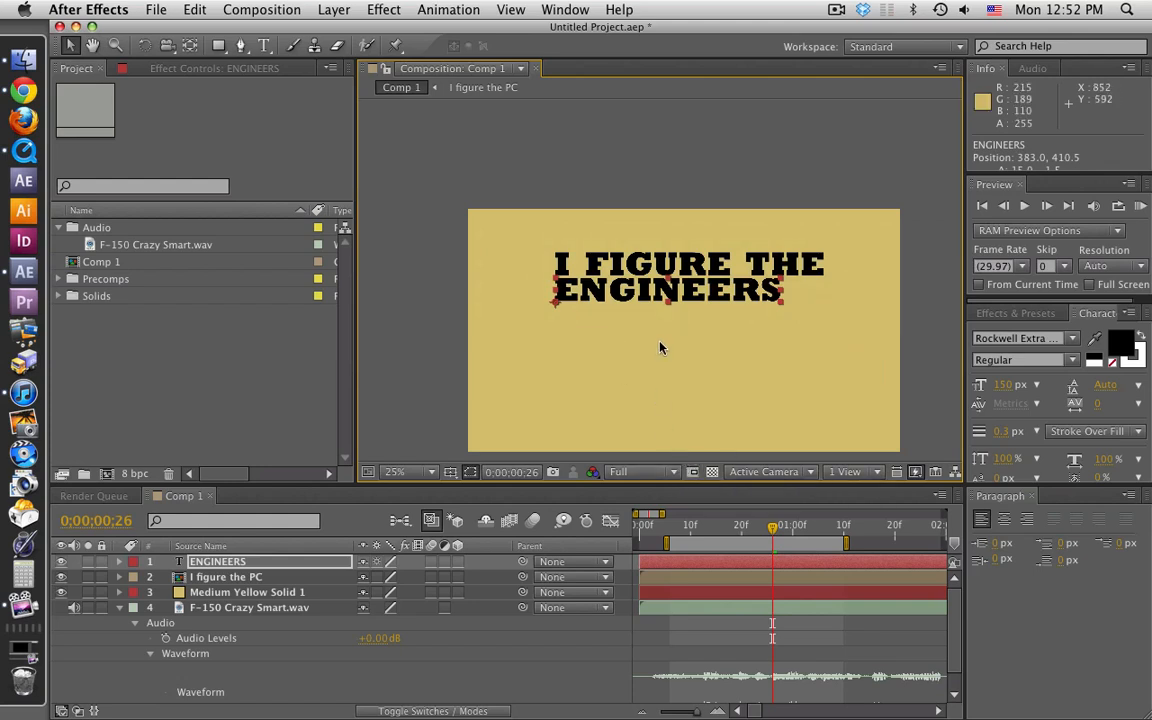
Step: Move the ENGINEERS anchor point to its top-left corner using the Pan Behind tool
key(period)
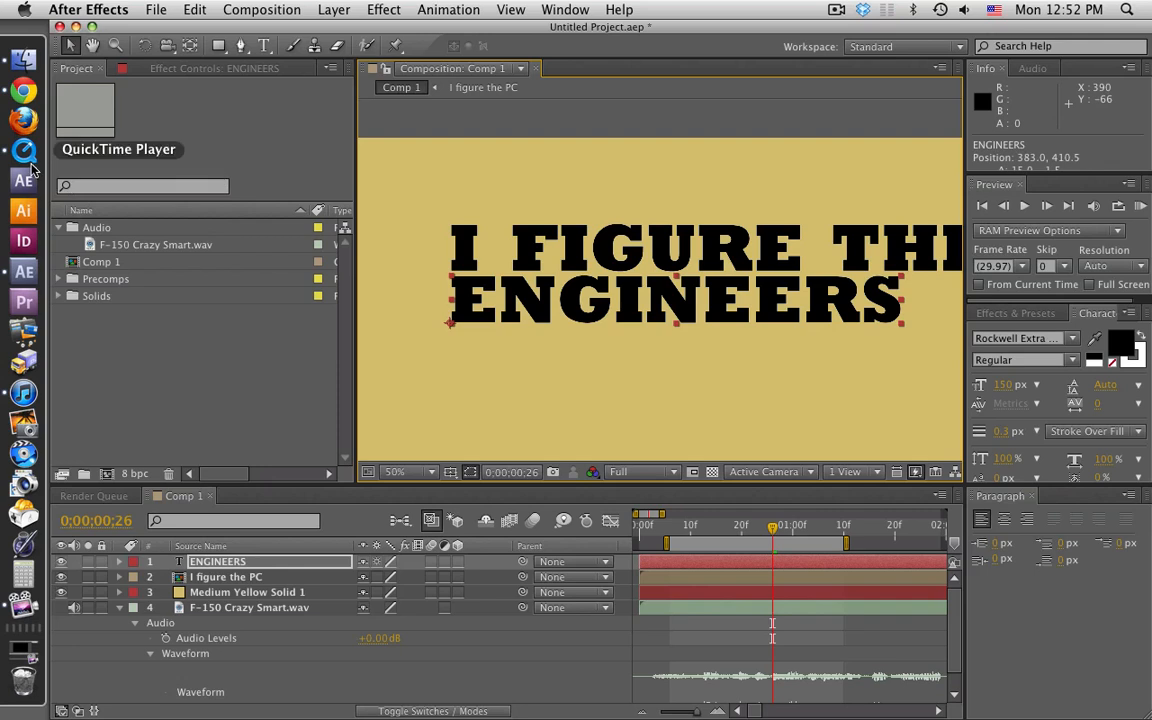
key(period)
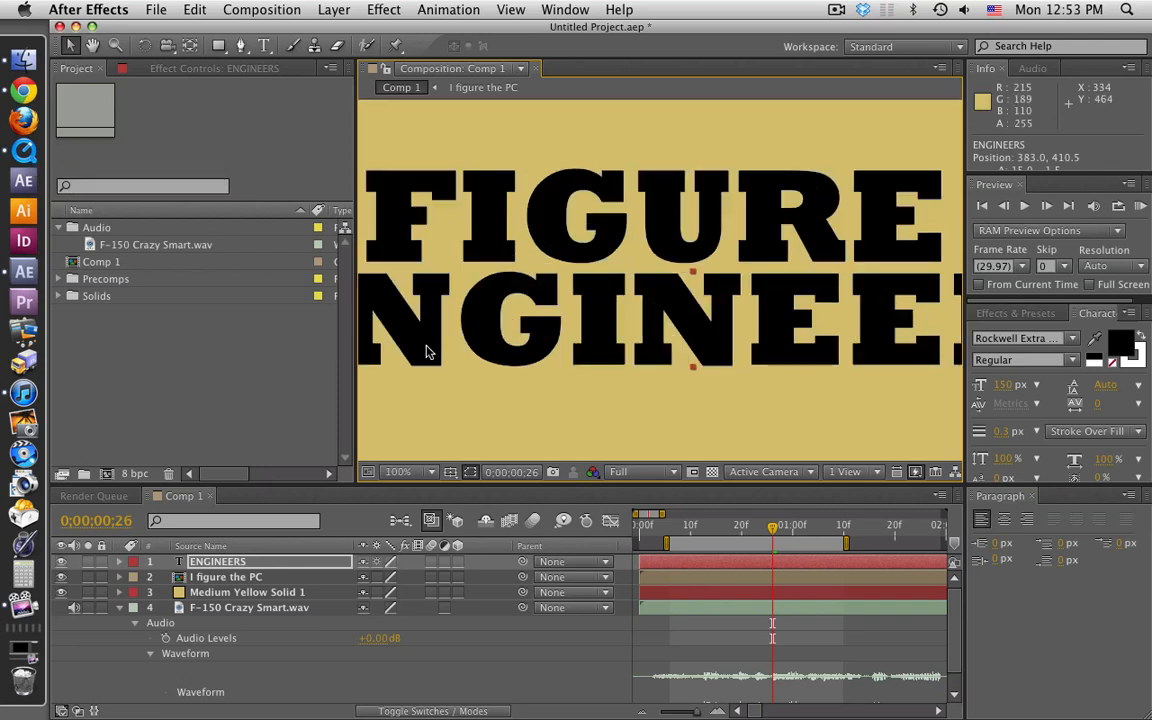
key(h)
drag(427, 321, 750, 362)
key(v)
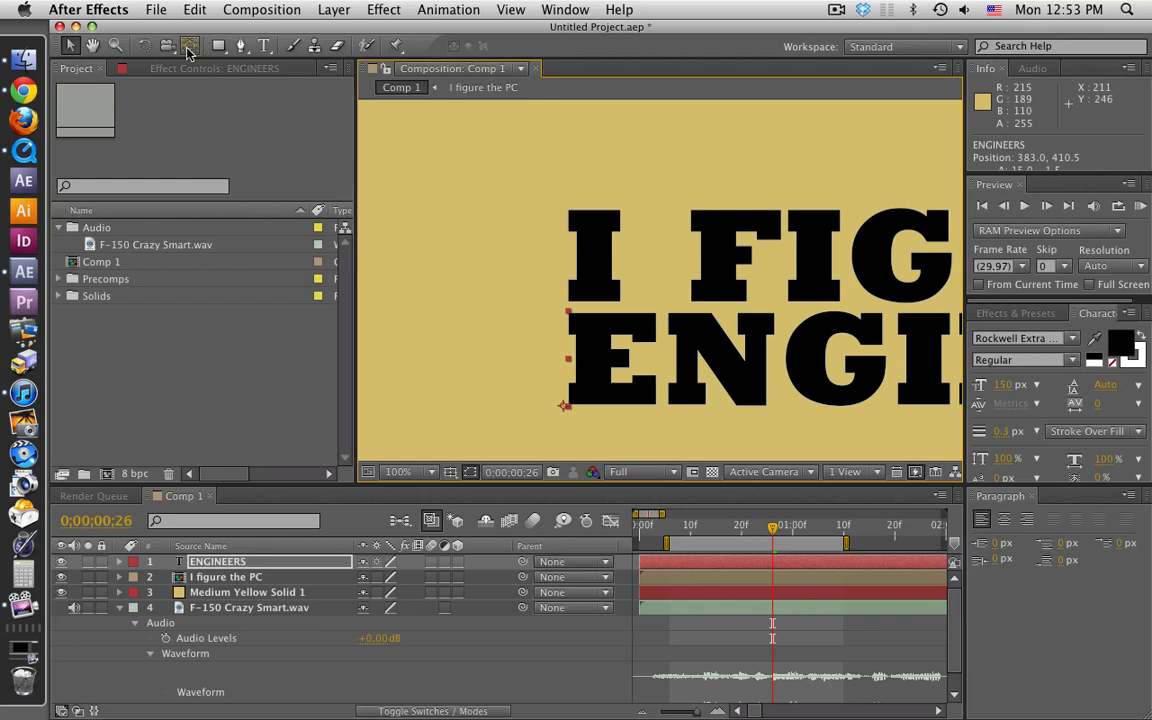
key(y)
drag(565, 406, 569, 310)
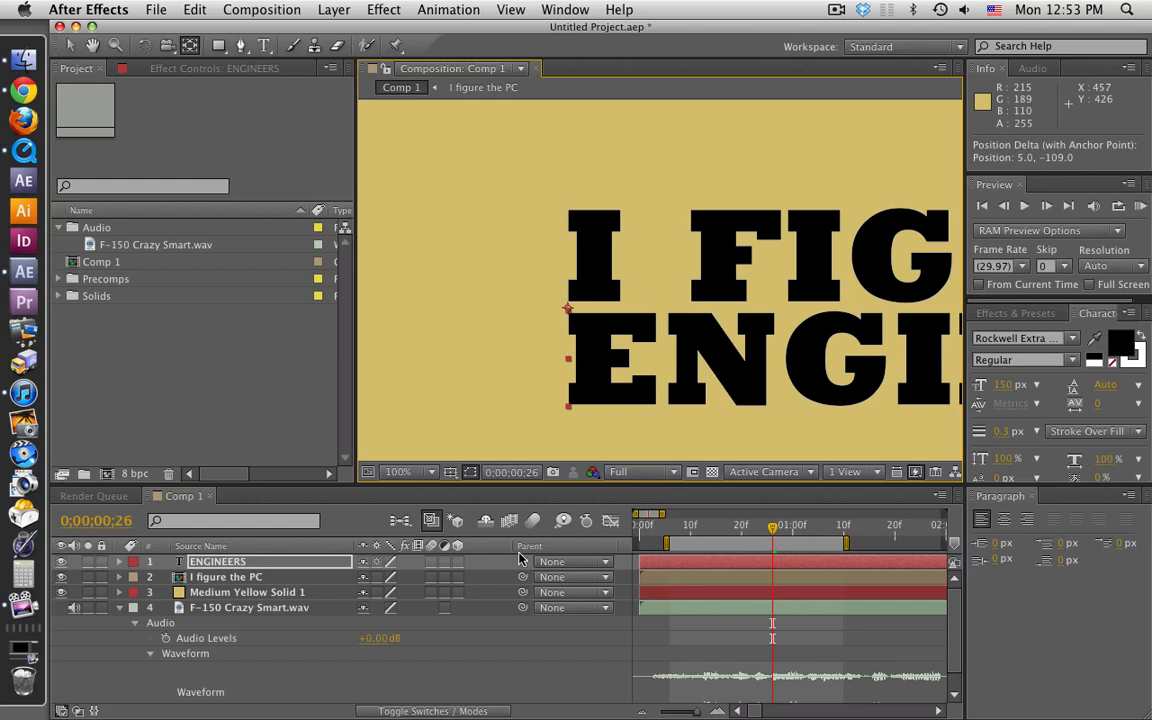
scroll(697, 391, down, 3)
scroll(661, 381, down, 1)
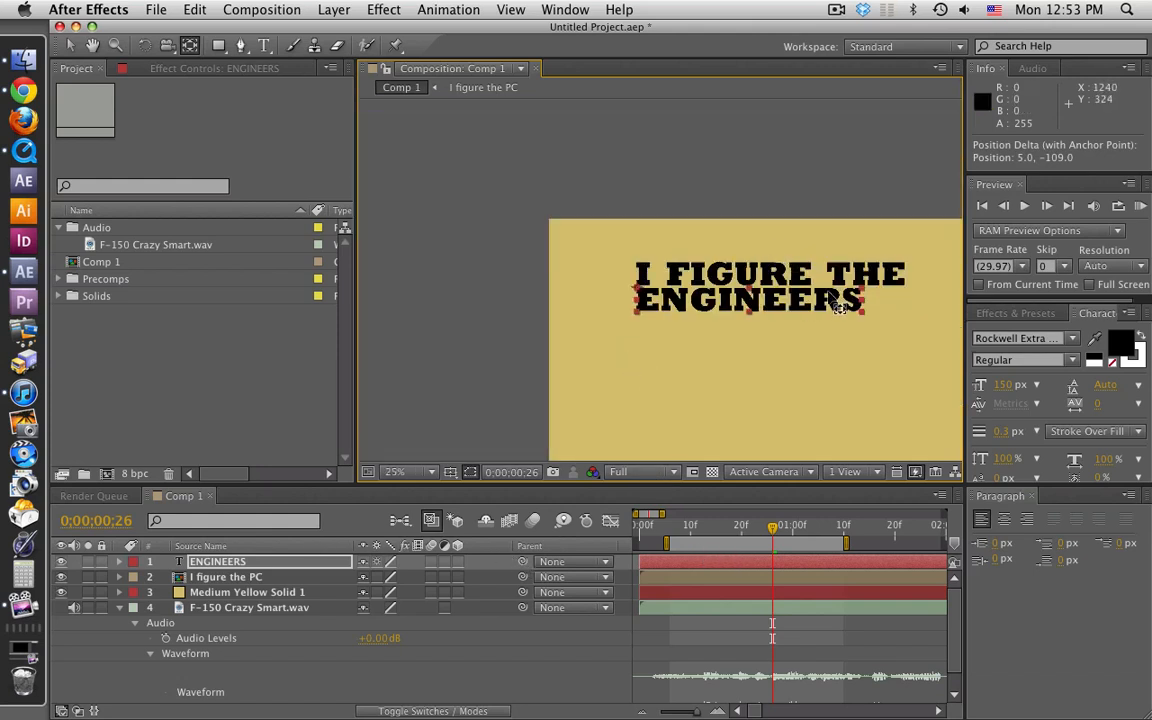
scroll(636, 333, up, 4)
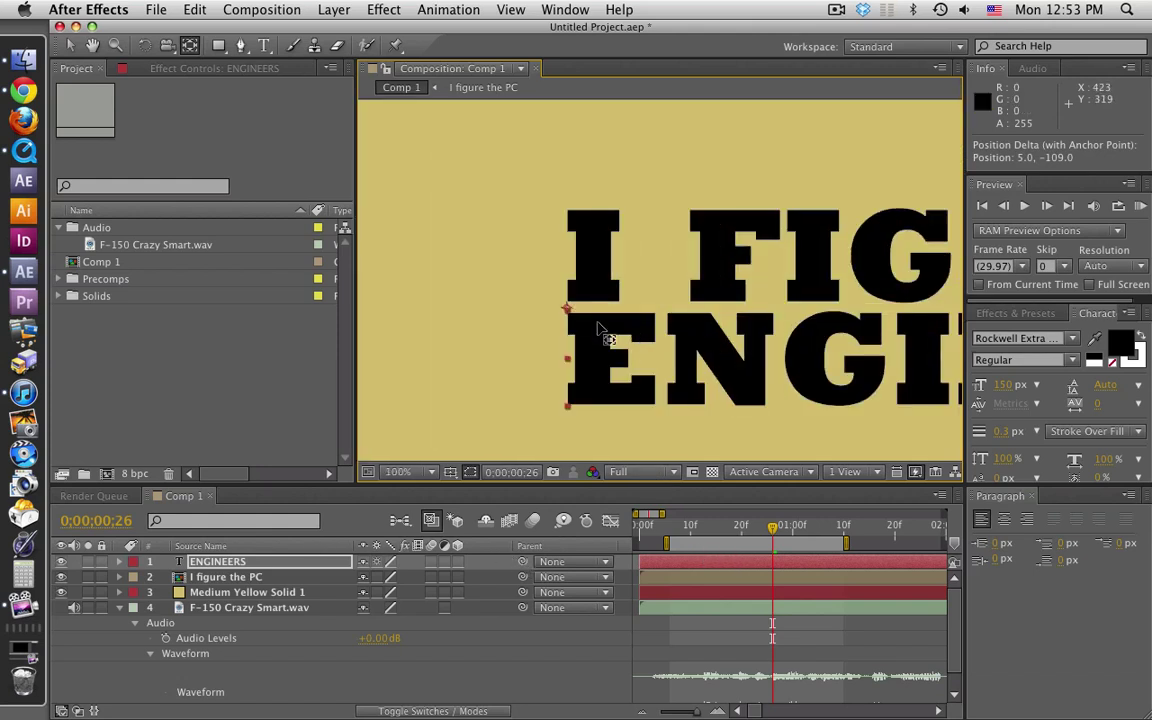
Step: Move the I FIGURE THE anchor point to its left edge where it meets ENGINEERS
click(225, 577)
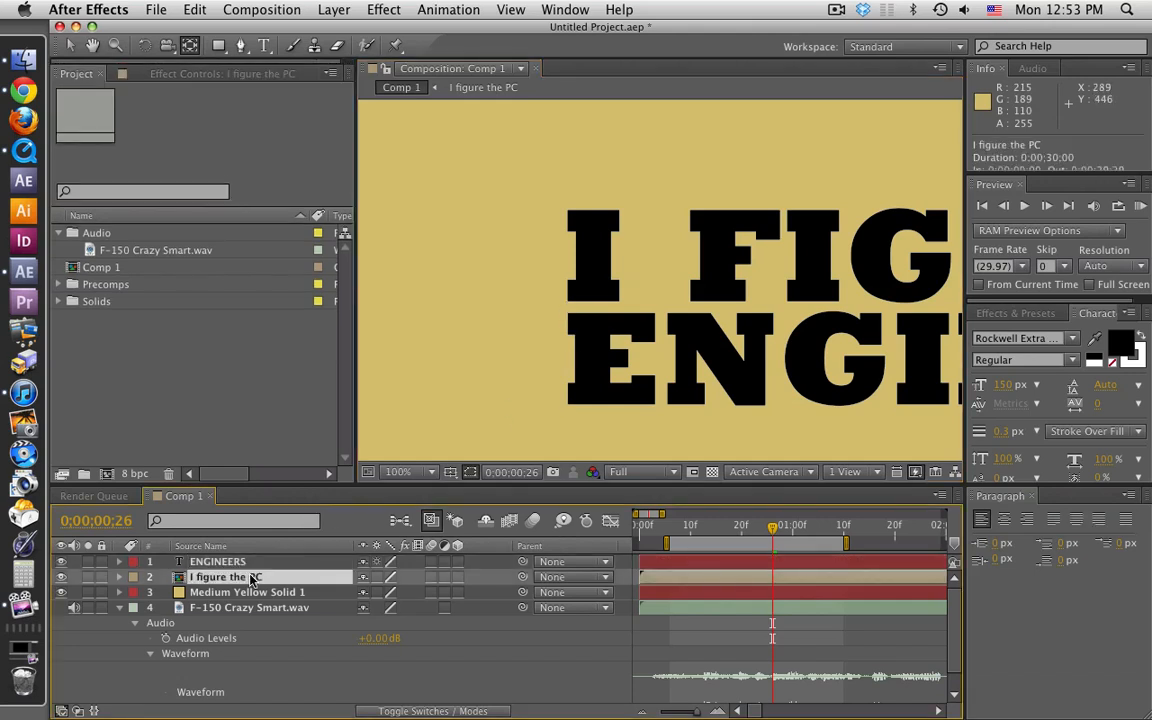
scroll(736, 322, down, 1)
mouse_move(746, 329)
mouse_down()
mouse_move(689, 290)
mouse_move(623, 283)
mouse_up()
click(190, 46)
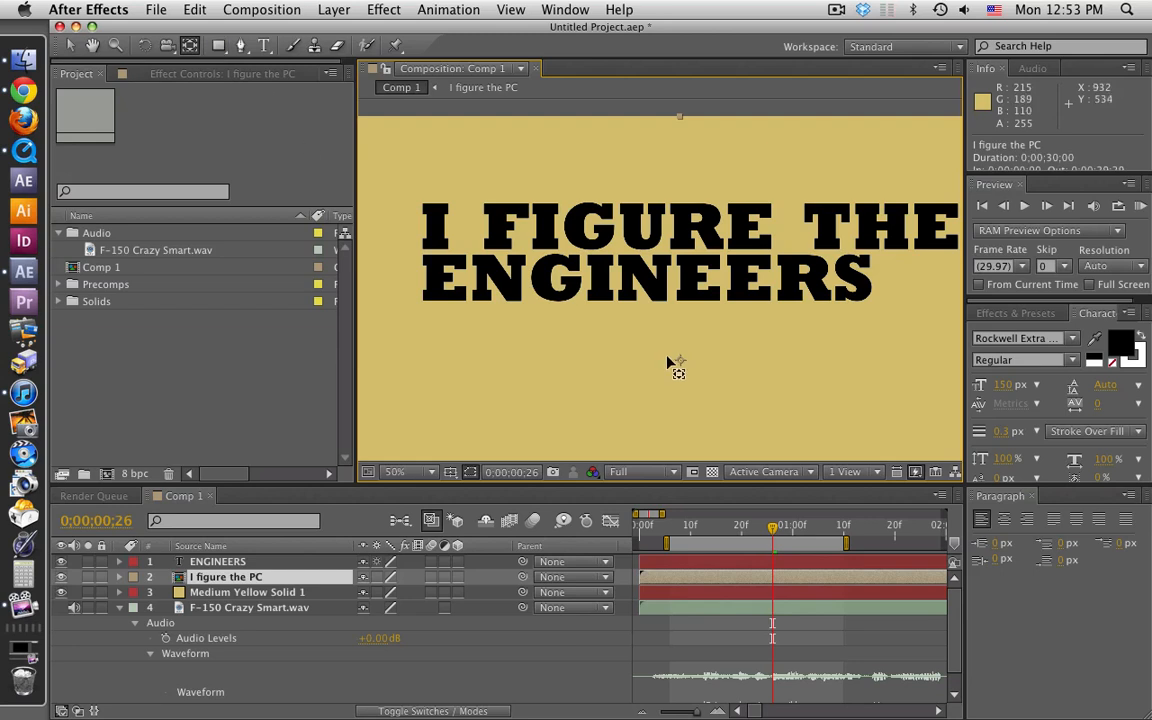
mouse_move(679, 367)
mouse_down()
mouse_move(489, 296)
mouse_move(424, 257)
mouse_move(733, 386)
mouse_move(810, 373)
mouse_move(756, 276)
mouse_move(848, 270)
mouse_move(766, 275)
mouse_up()
scroll(467, 275, up, 6)
key(h)
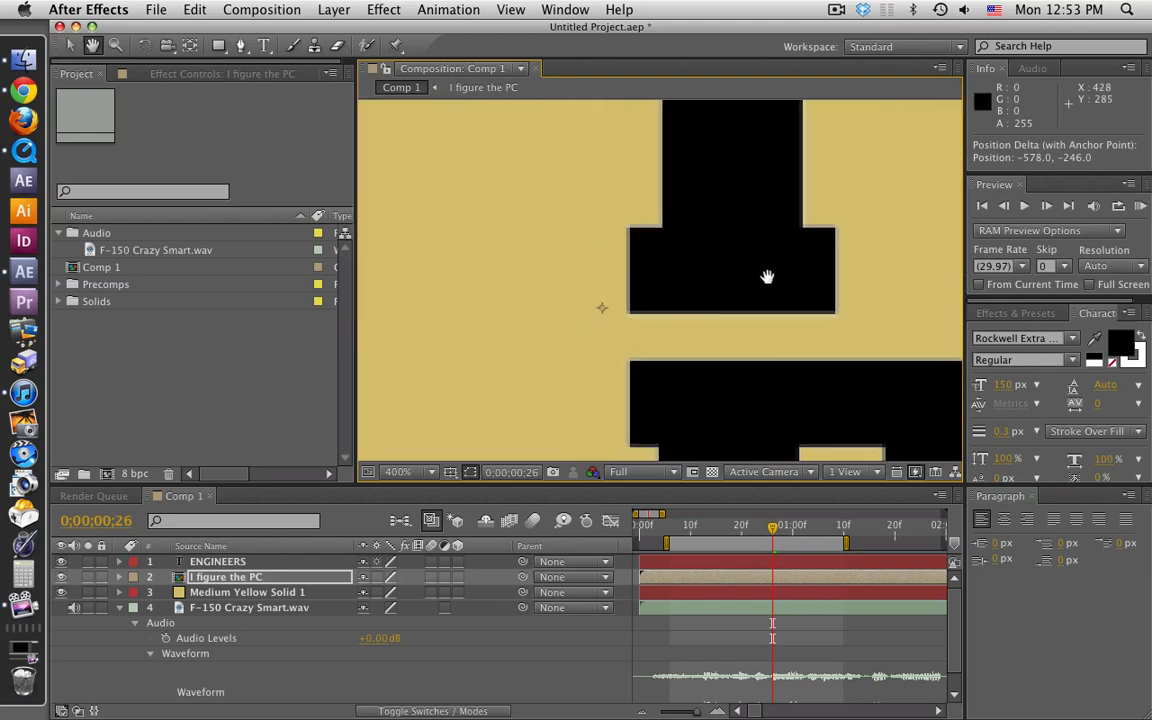
key(y)
drag(604, 312, 620, 337)
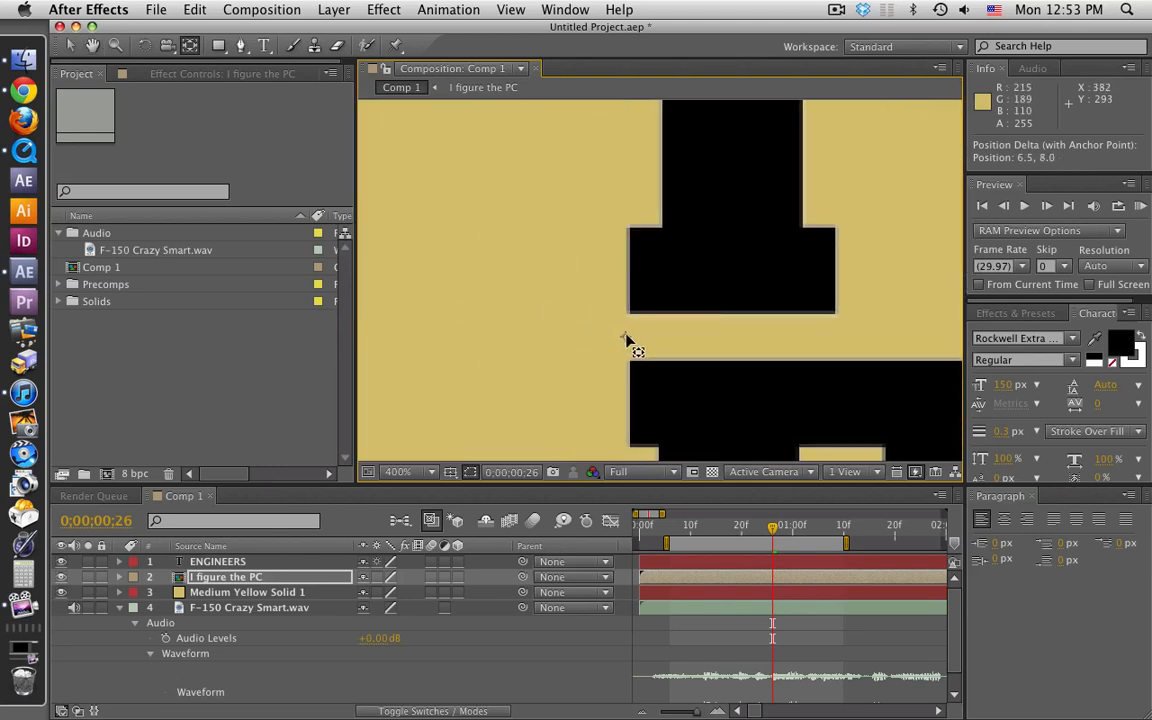
scroll(640, 342, down, 6)
scroll(702, 352, down, 2)
key(h)
drag(776, 333, 663, 288)
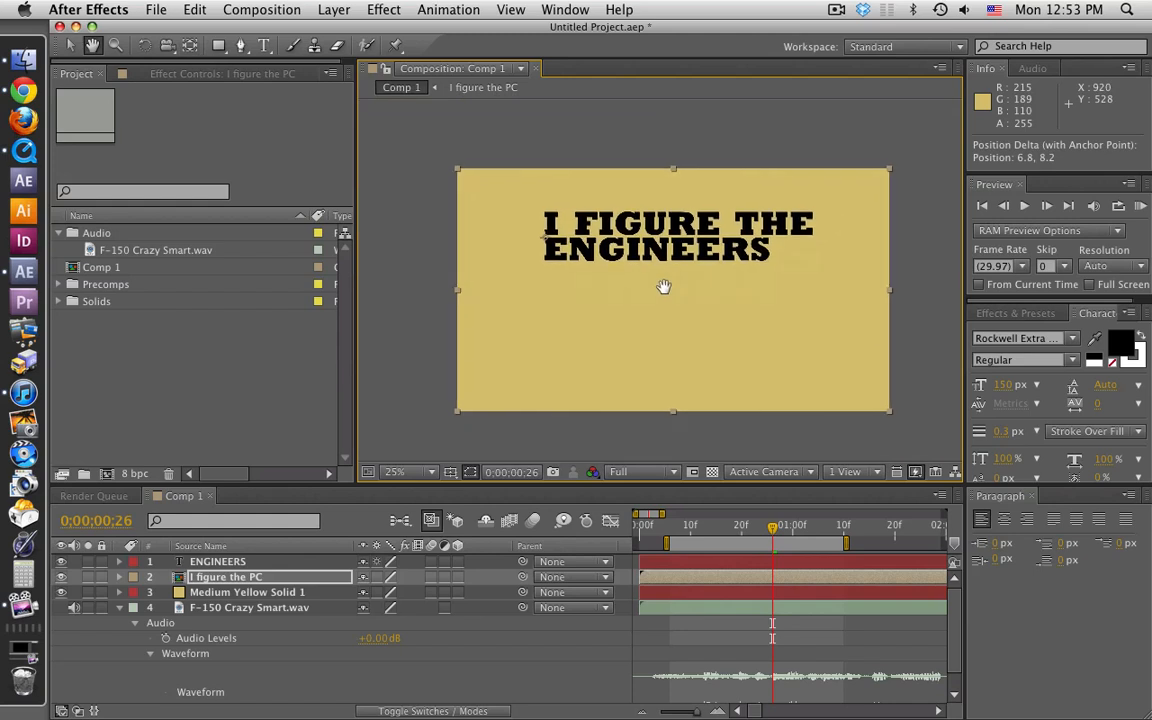
Step: Add a full-size Scale keyframe on ENGINEERS at 0;00;01;02
click(773, 535)
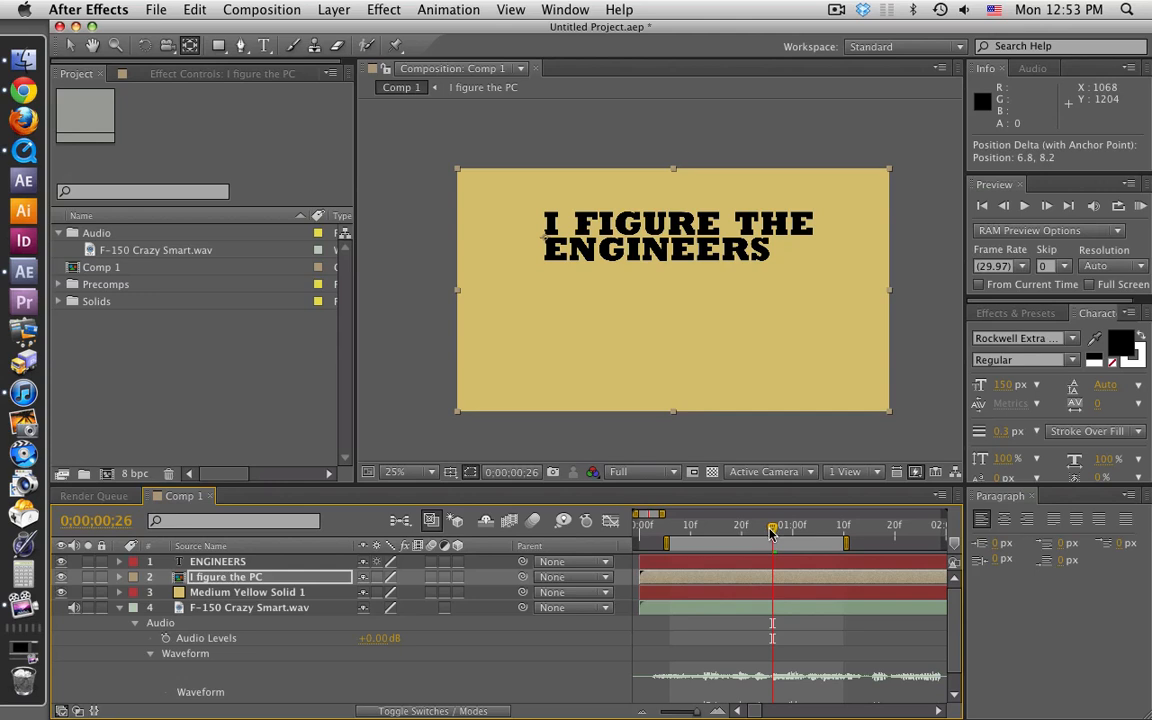
scroll(778, 538, up, 1)
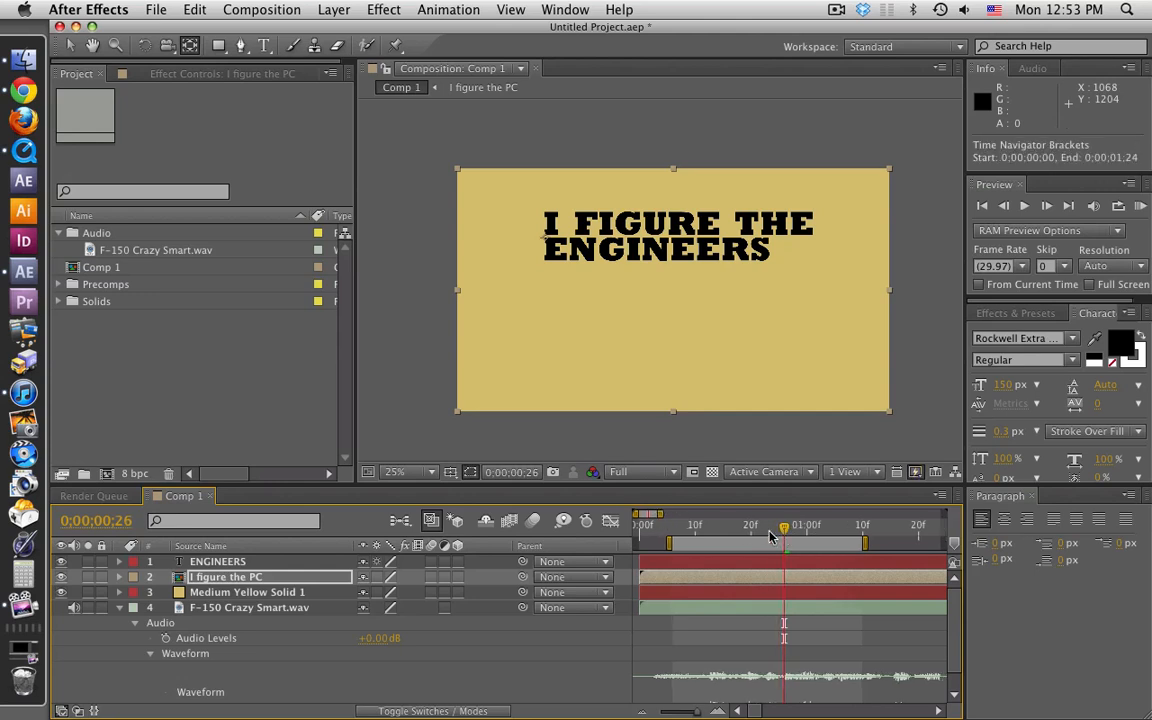
click(240, 565)
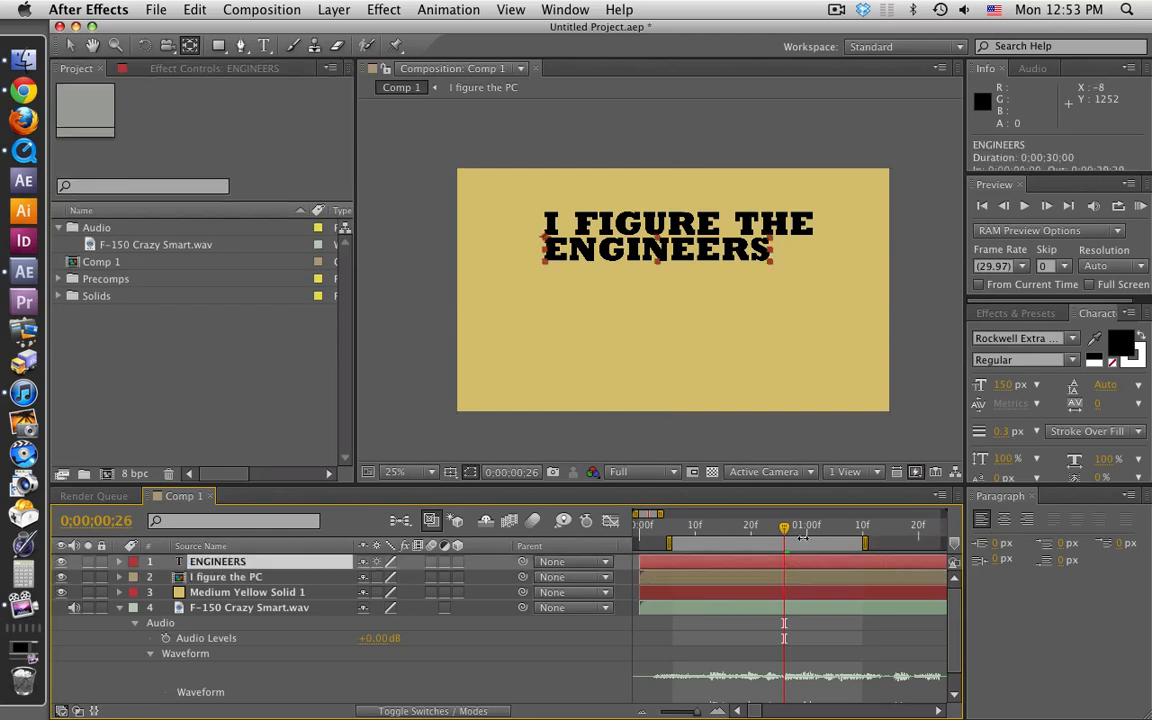
drag(798, 533, 823, 530)
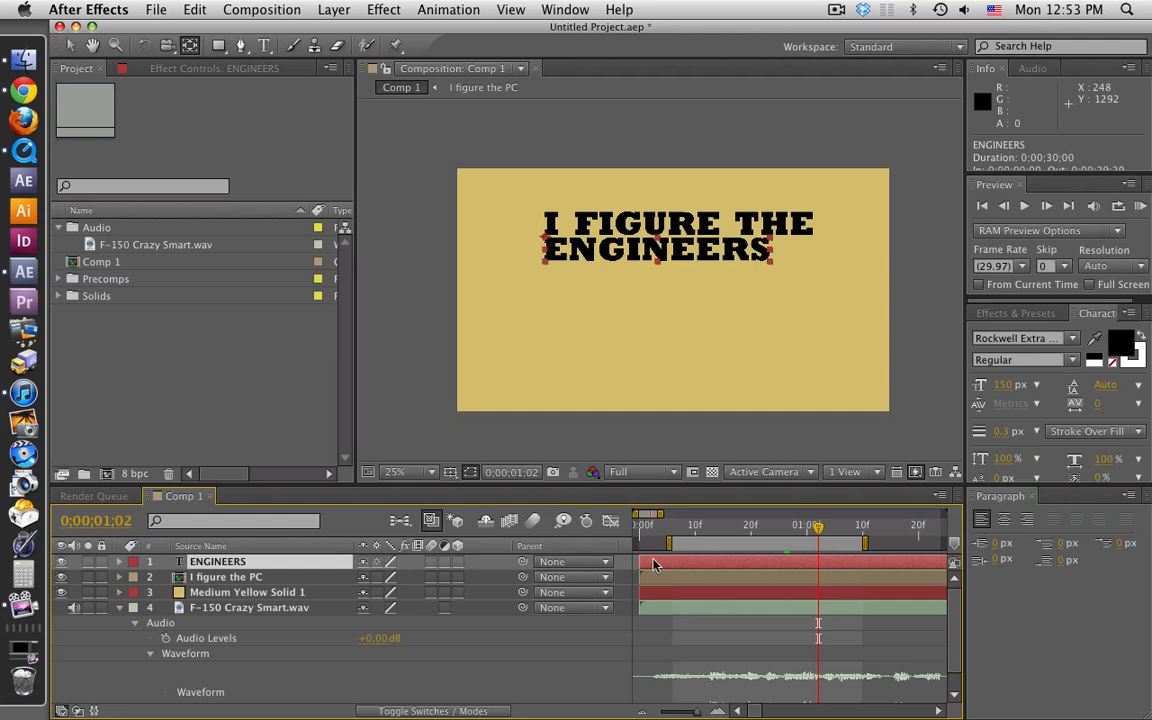
key(s)
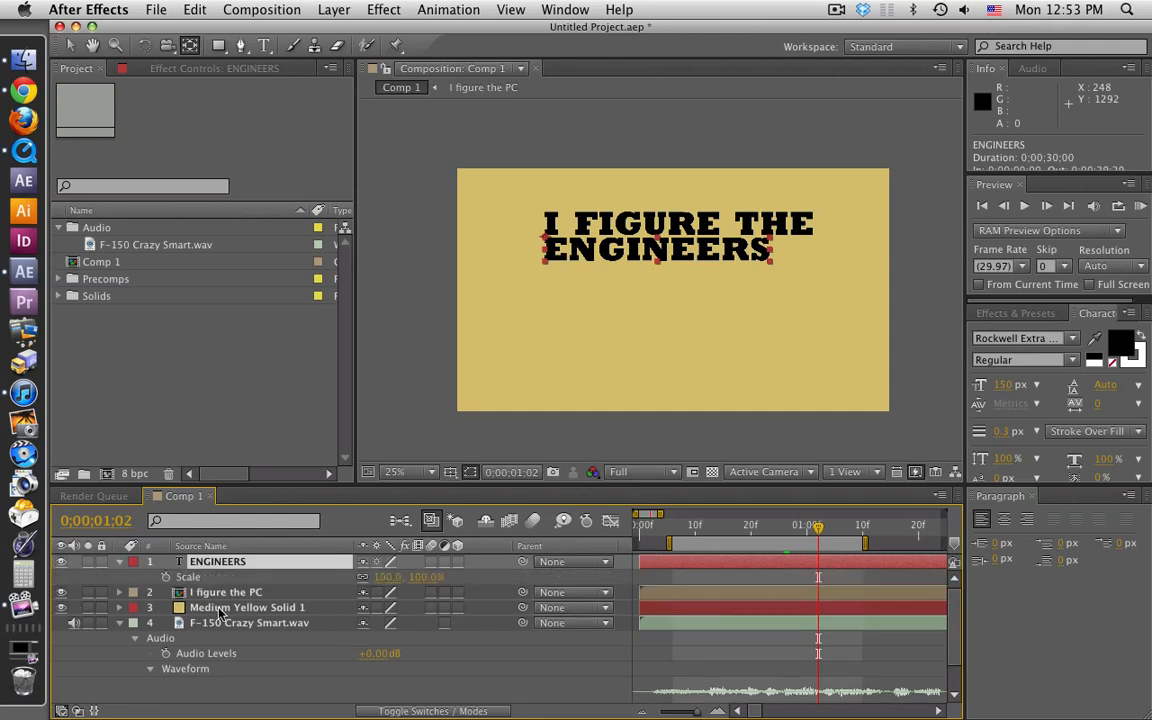
click(166, 577)
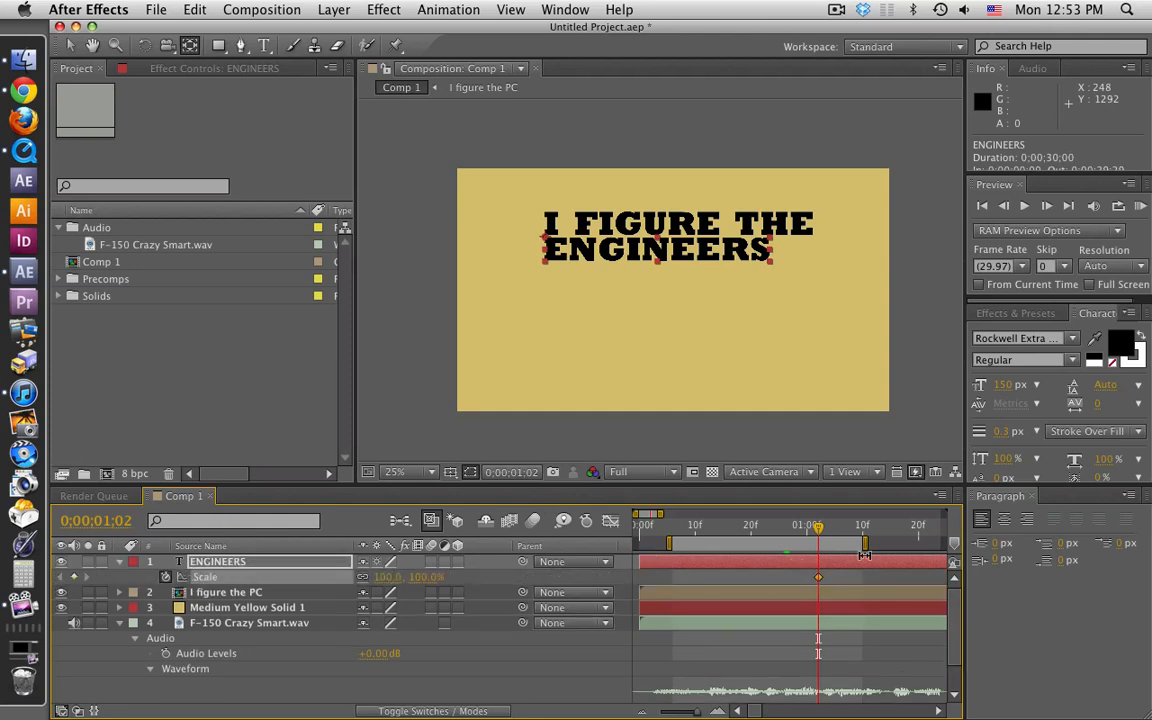
Step: Keyframe ENGINEERS at 24% scale at 0;00;00;26 so it grows to full size
click(245, 592)
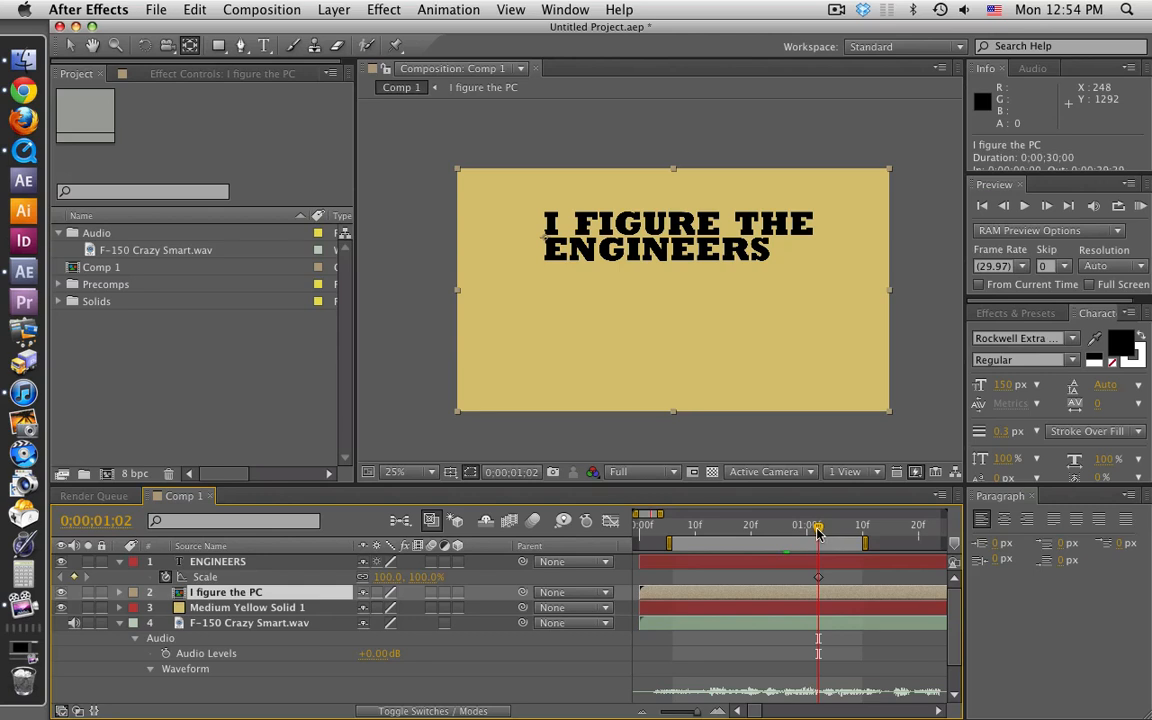
drag(818, 527, 786, 534)
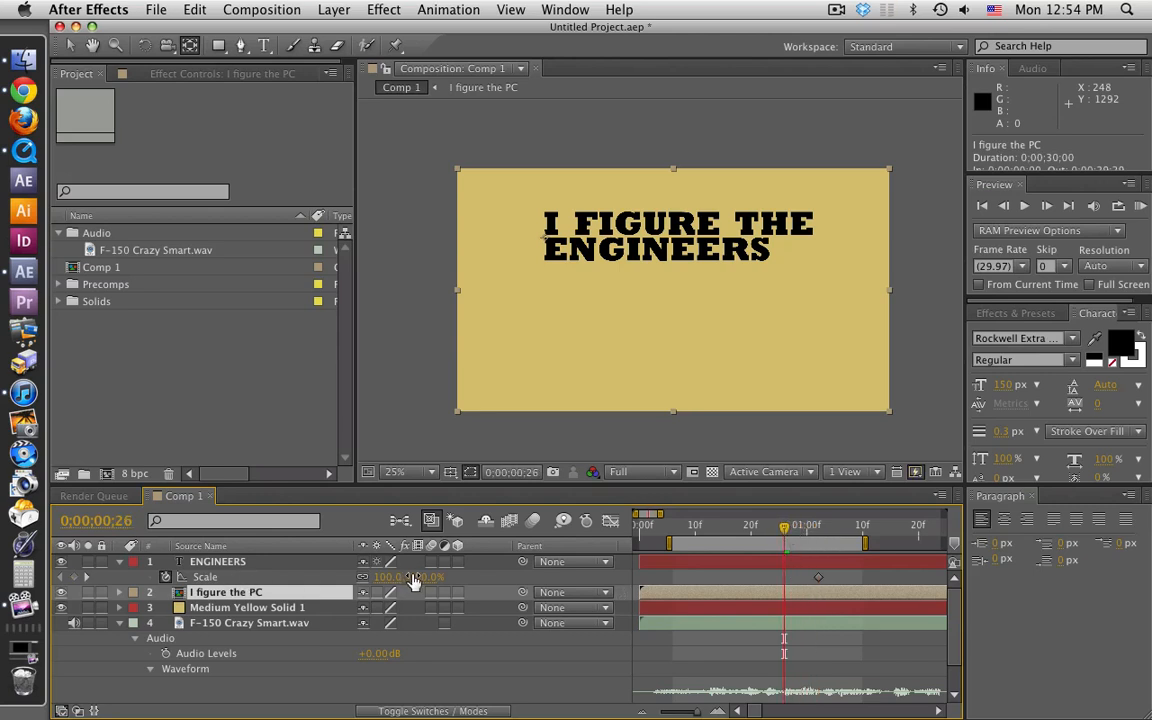
drag(411, 578, 358, 578)
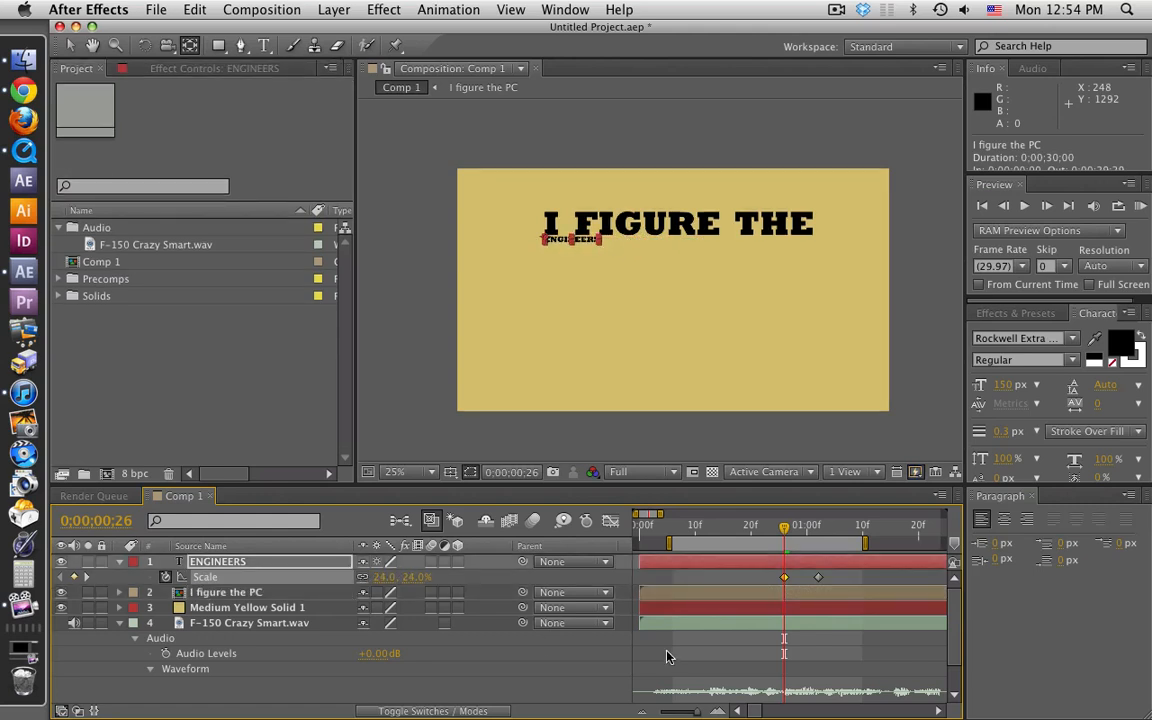
click(230, 592)
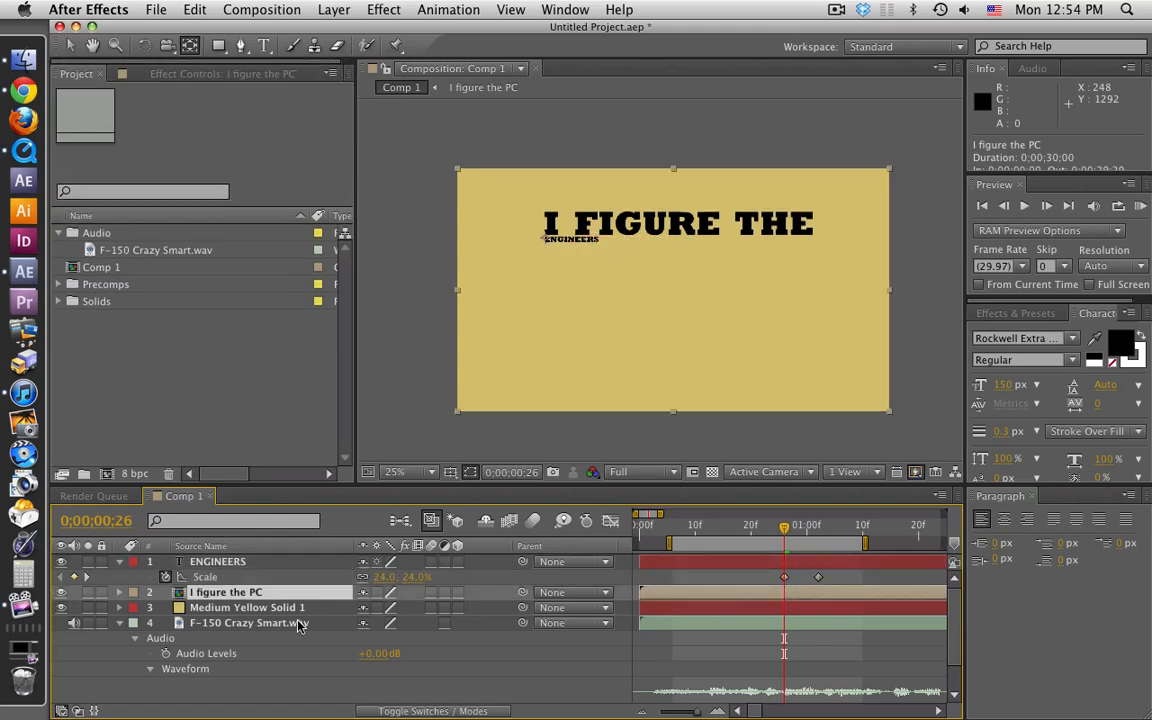
Step: Add a full-size Scale keyframe on I FIGURE THE at 0;00;00;26 and preview the growth
key(s)
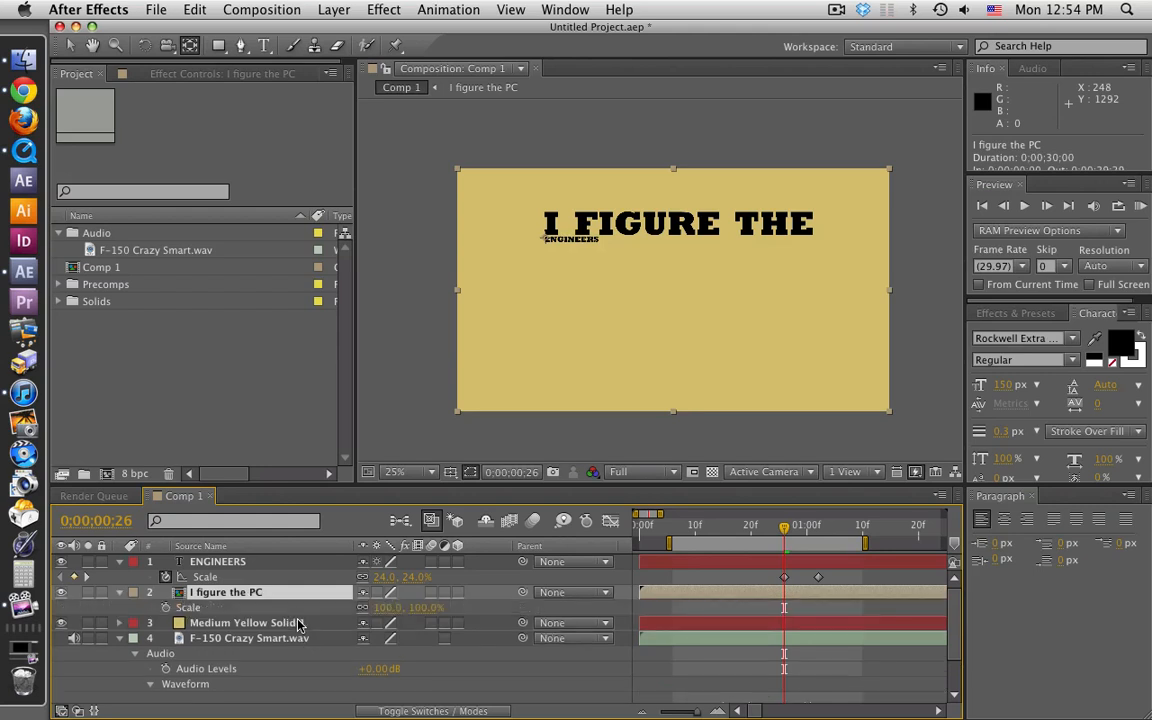
click(166, 607)
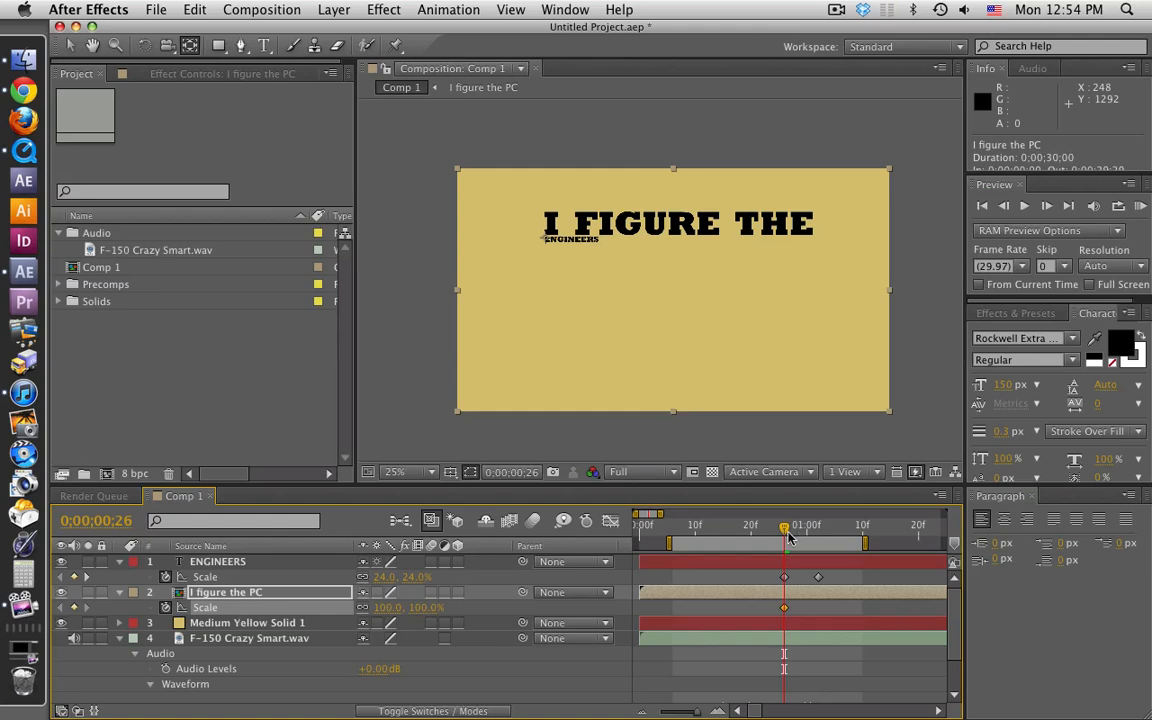
mouse_move(784, 530)
mouse_down()
mouse_move(828, 535)
mouse_move(818, 530)
mouse_up()
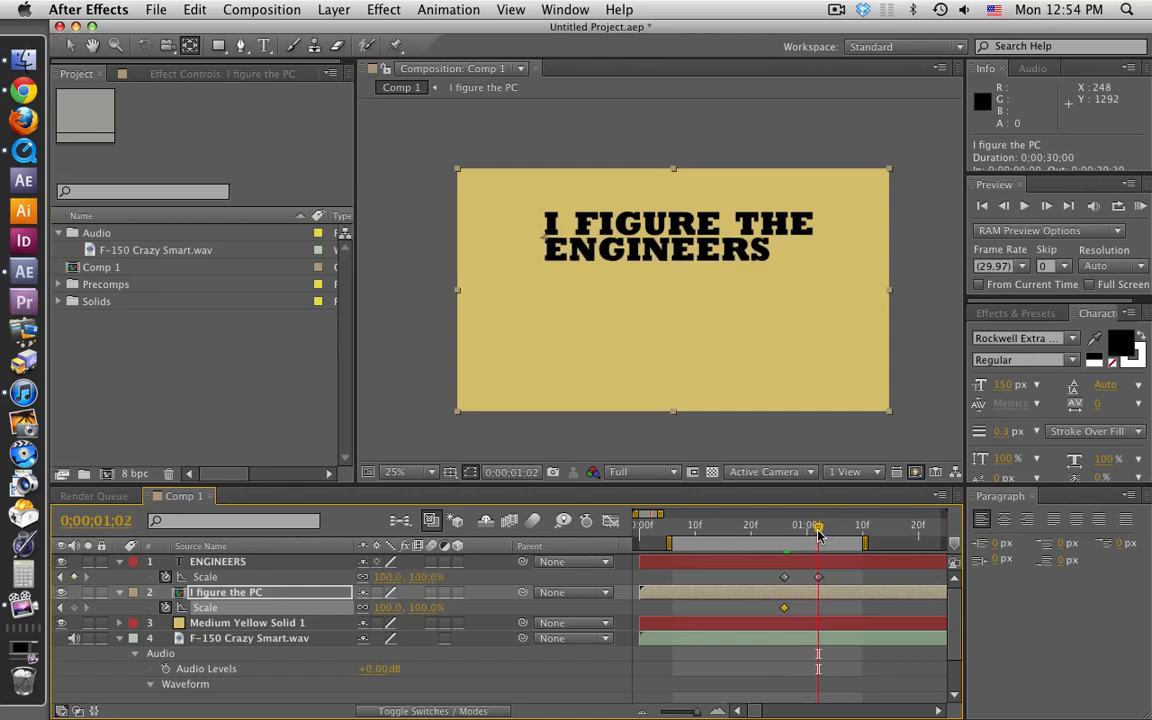
drag(657, 514, 760, 514)
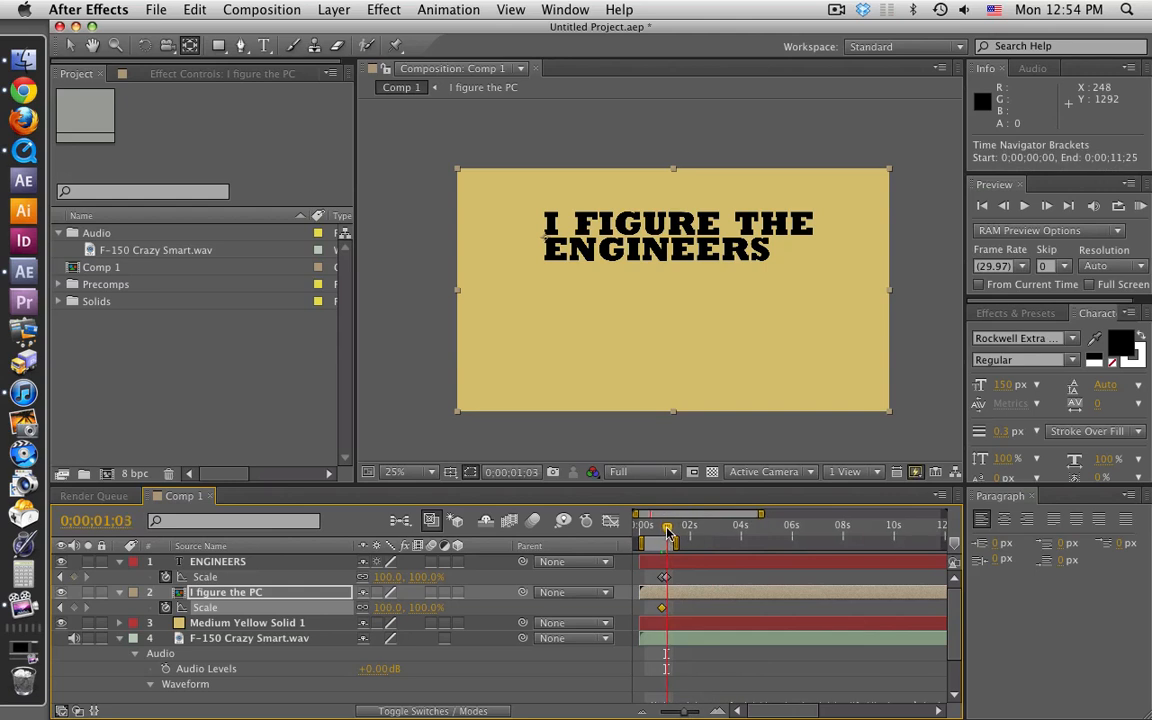
drag(666, 535, 666, 535)
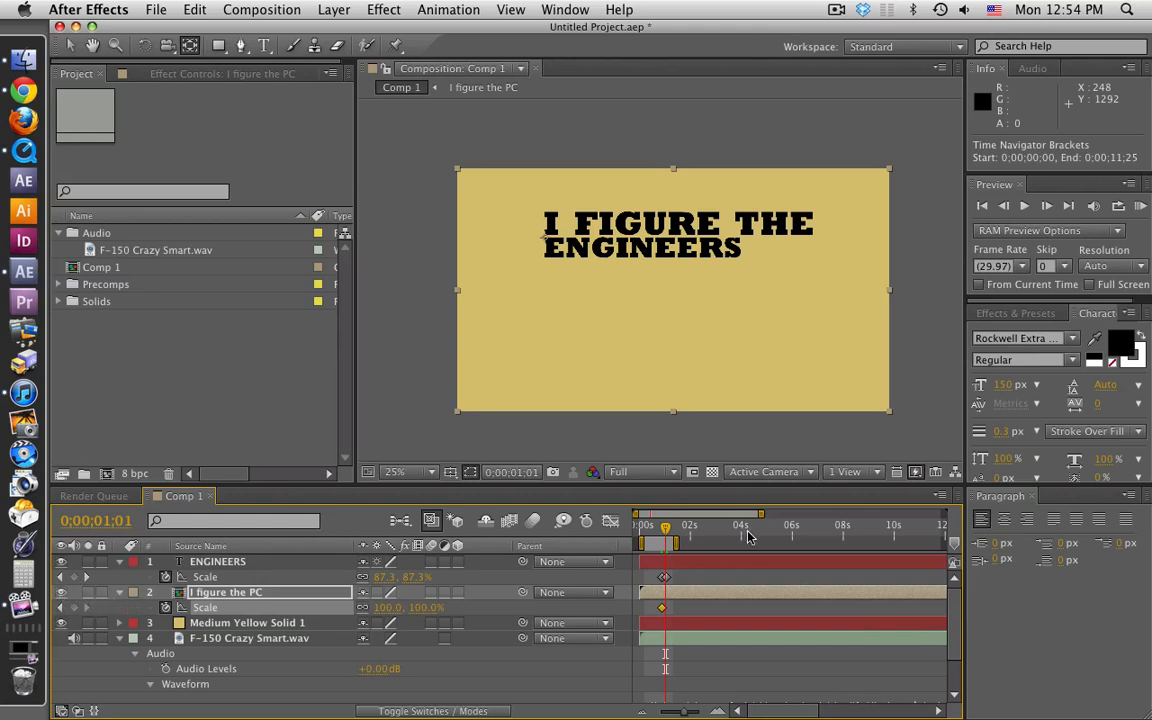
drag(666, 530, 668, 532)
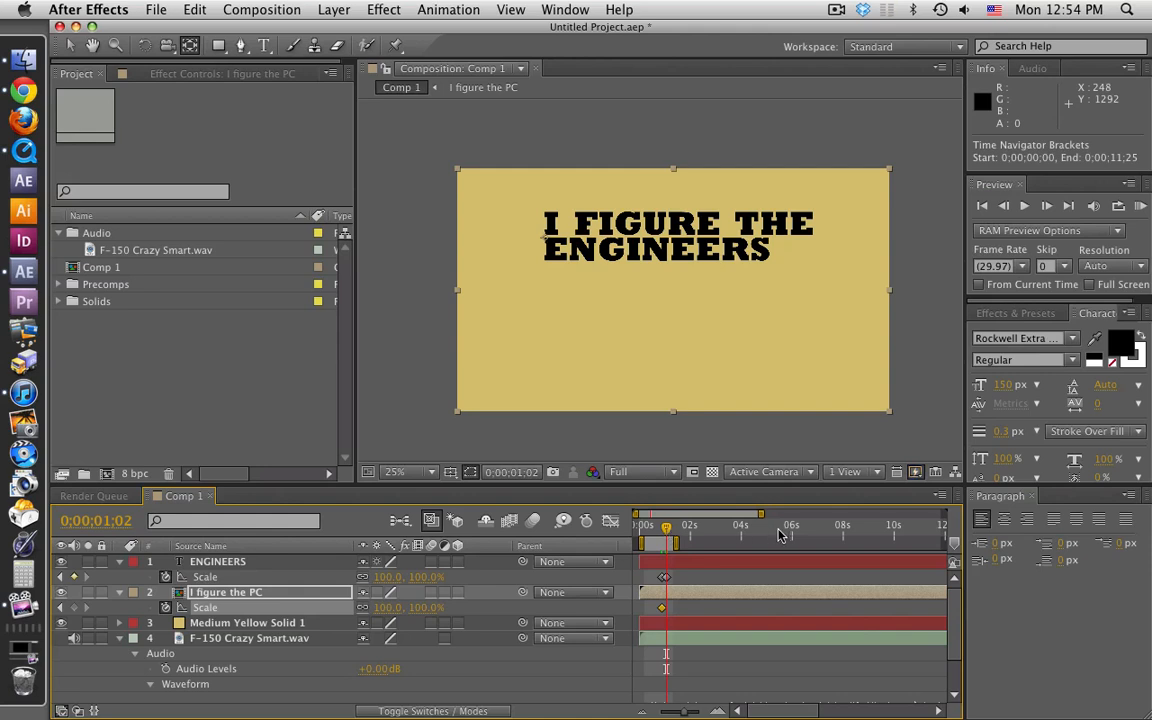
Step: Keyframe I FIGURE THE at 45% scale at 0;00;01;02 so it shrinks as ENGINEERS grows
key(Page_Up)
key(Page_Up)
key(Page_Up)
key(Page_Up)
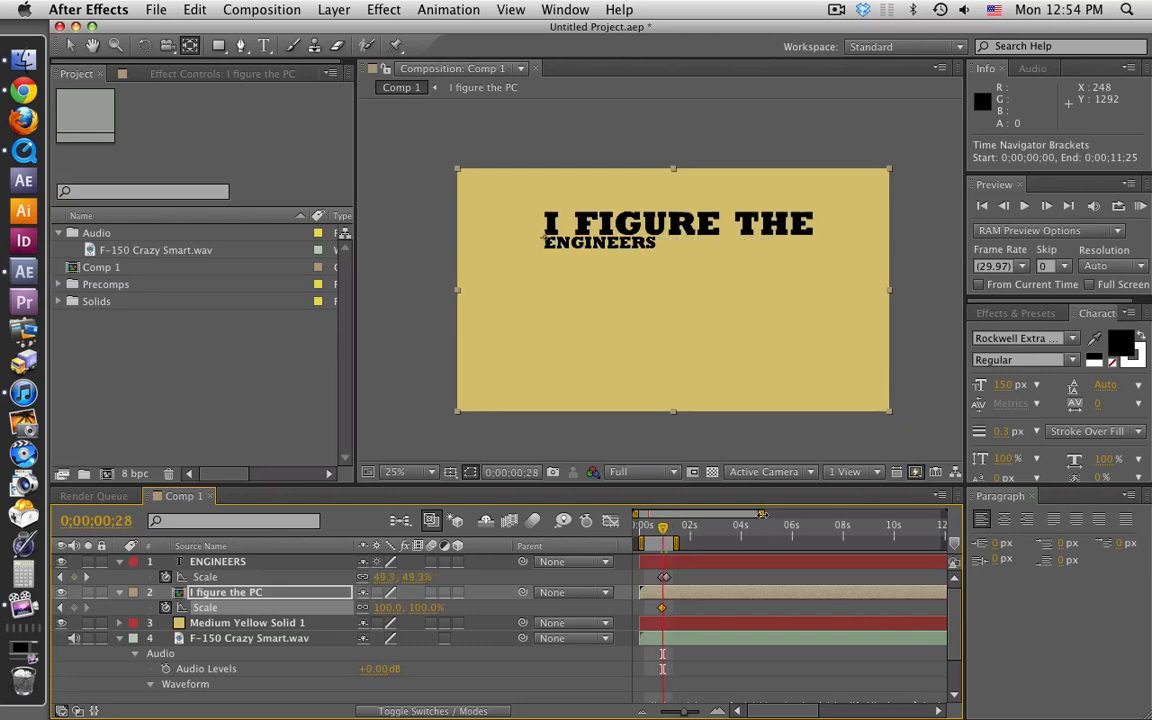
drag(763, 514, 661, 516)
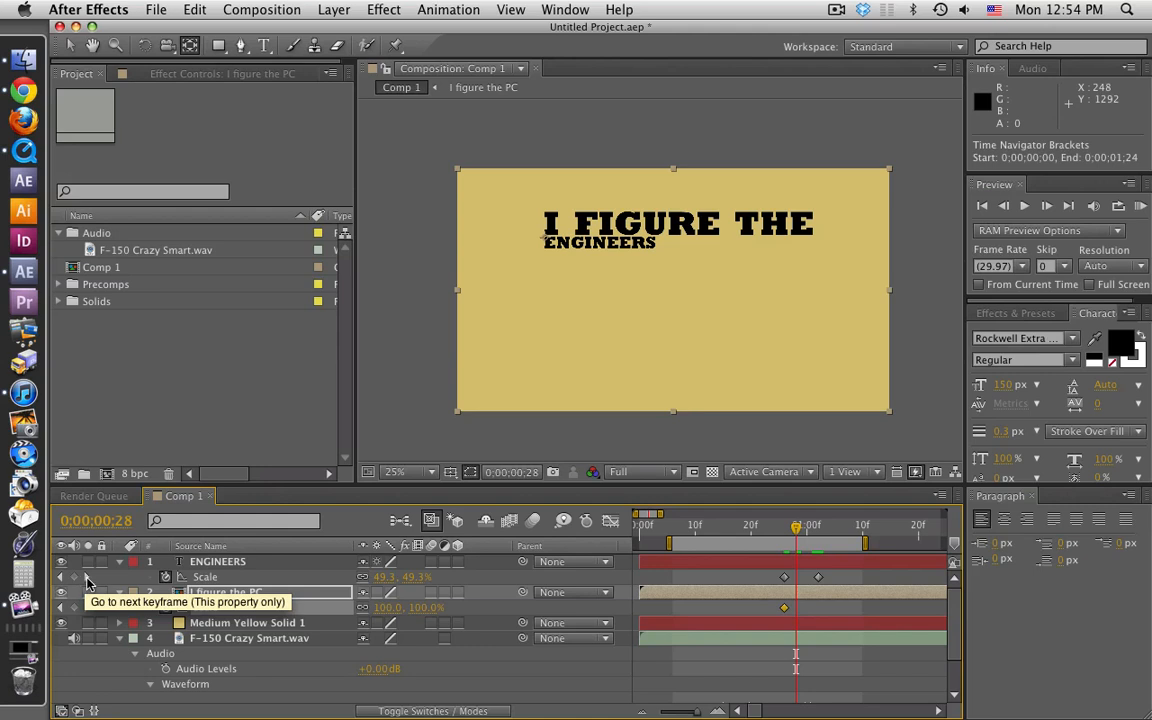
click(86, 579)
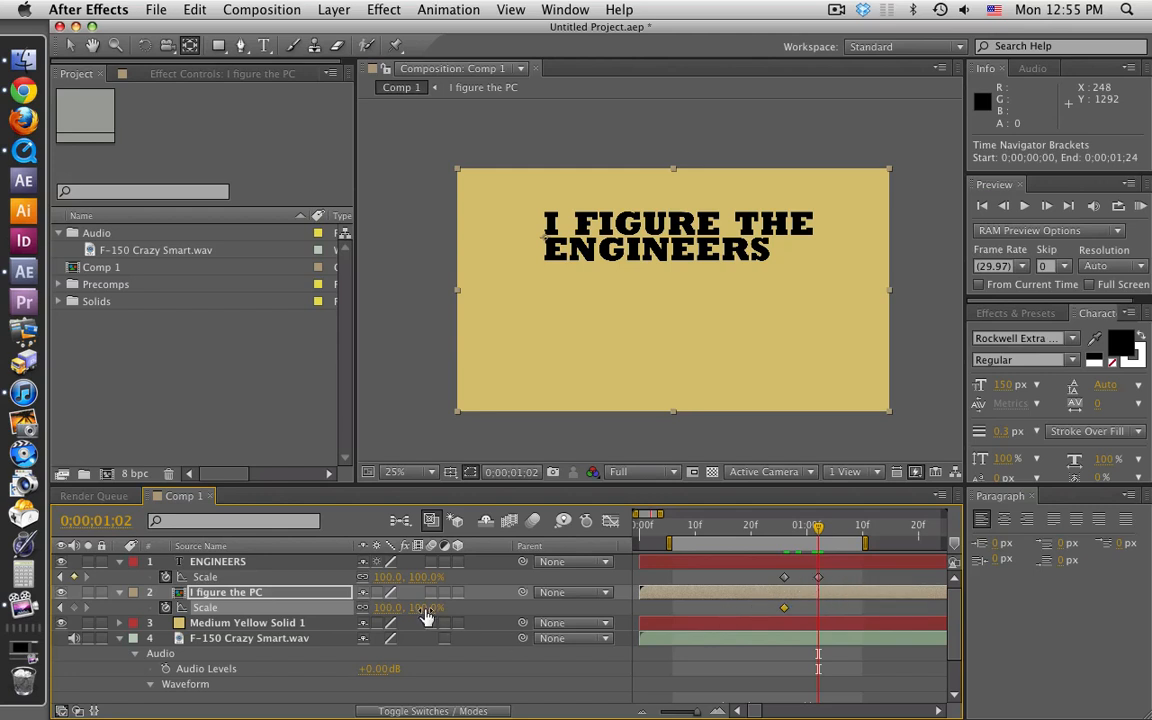
drag(426, 617, 378, 611)
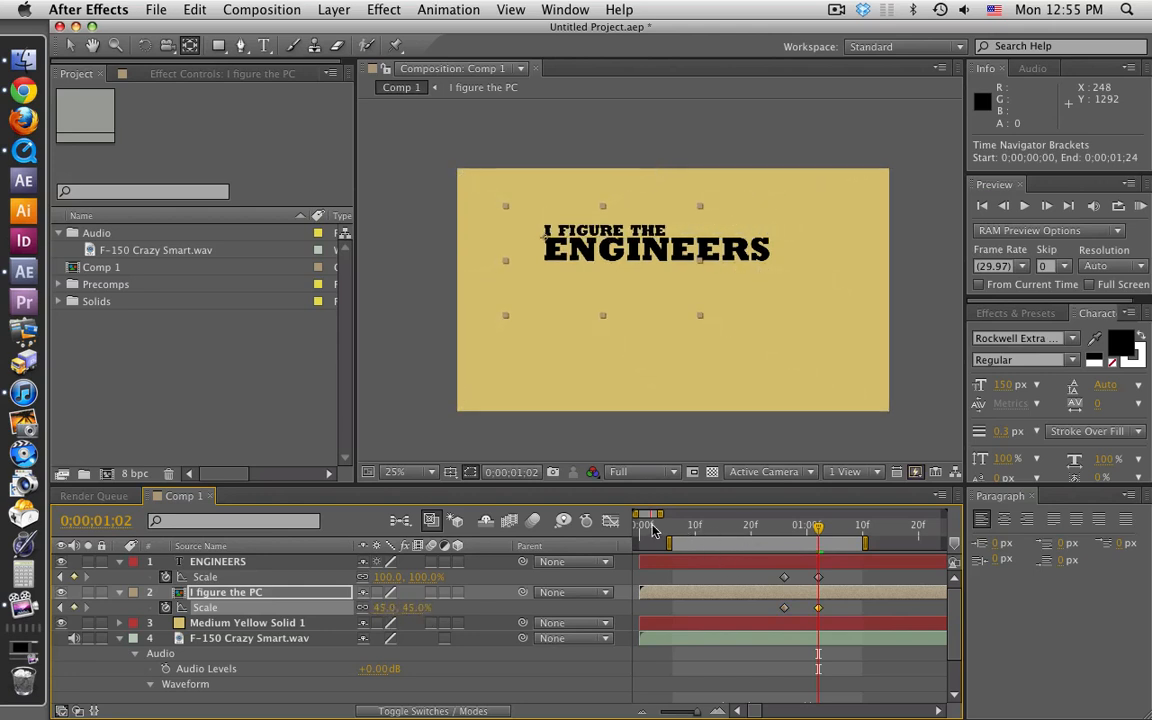
drag(652, 530, 672, 531)
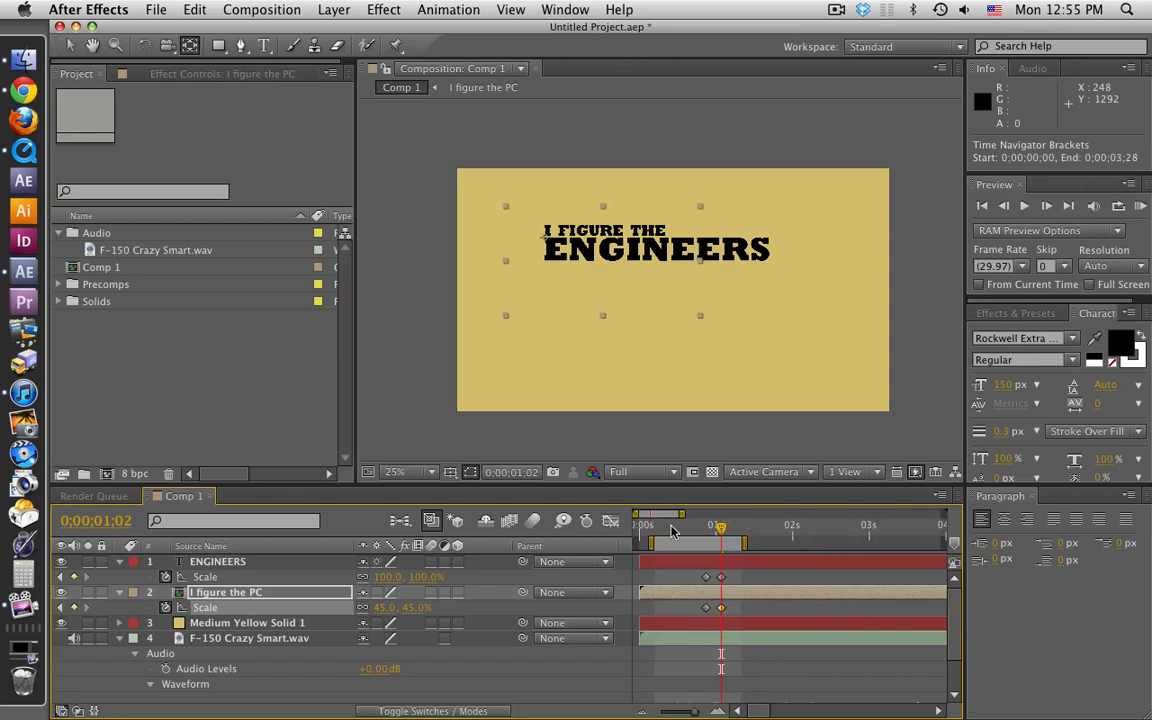
Step: Trim I FIGURE THE's in point to the first scale keyframe with Alt+[, then undo it
click(653, 531)
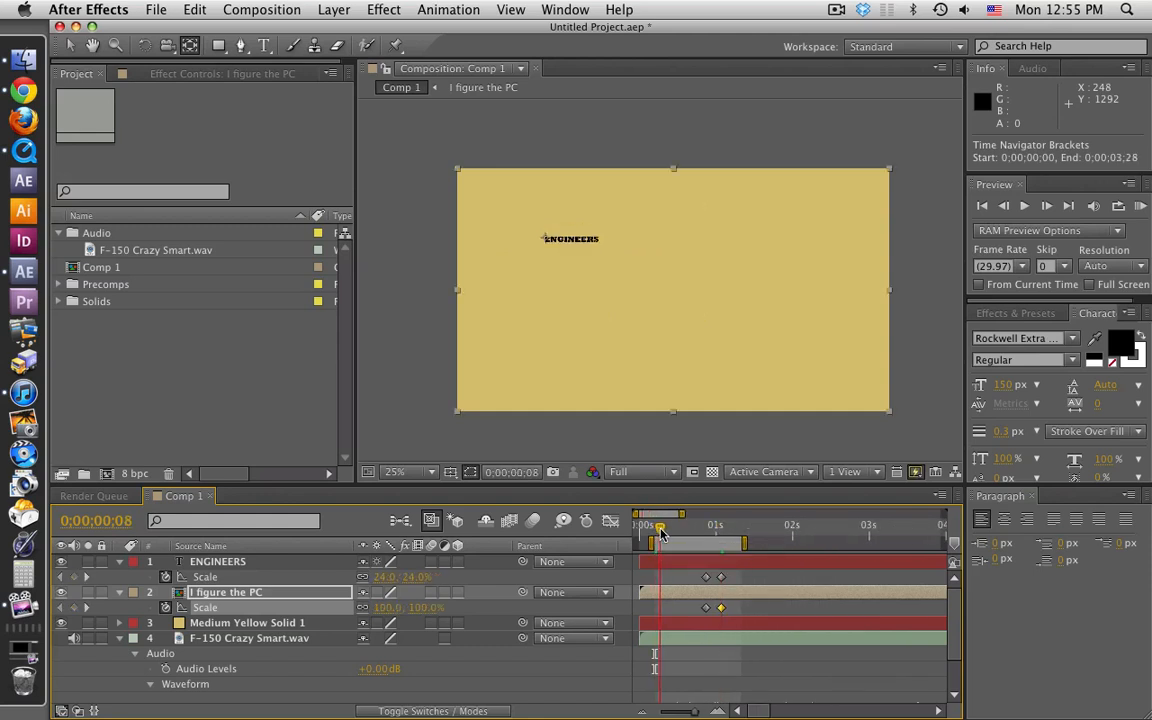
drag(655, 535, 705, 527)
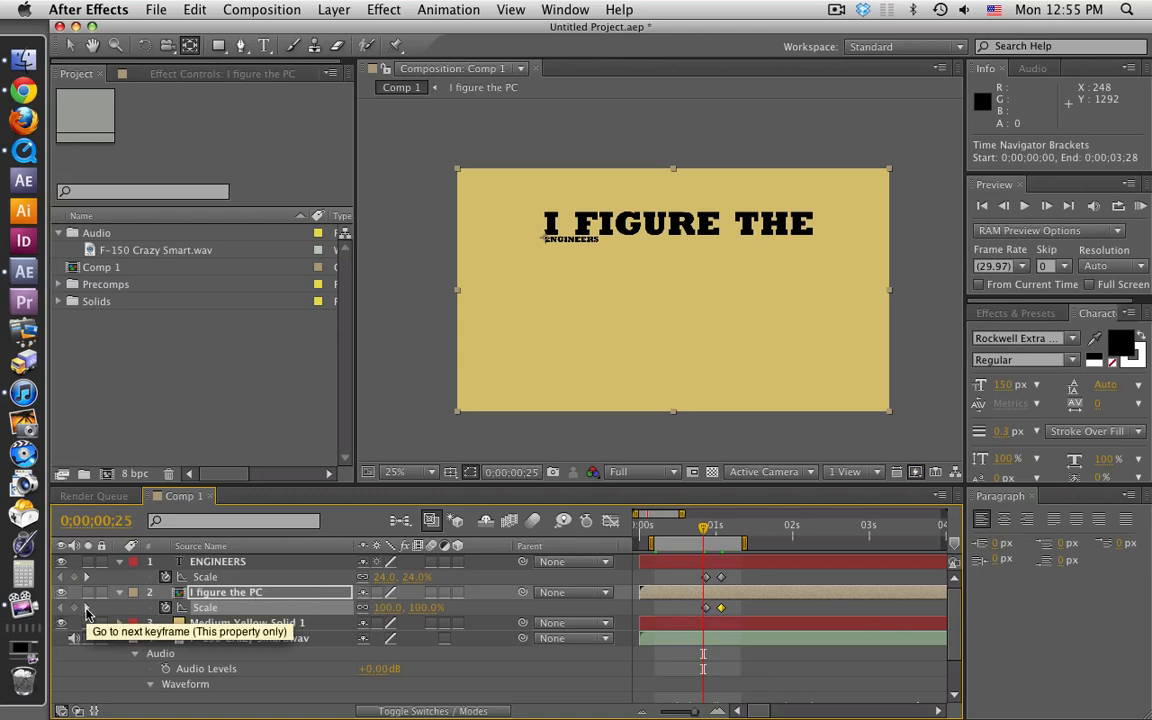
click(86, 610)
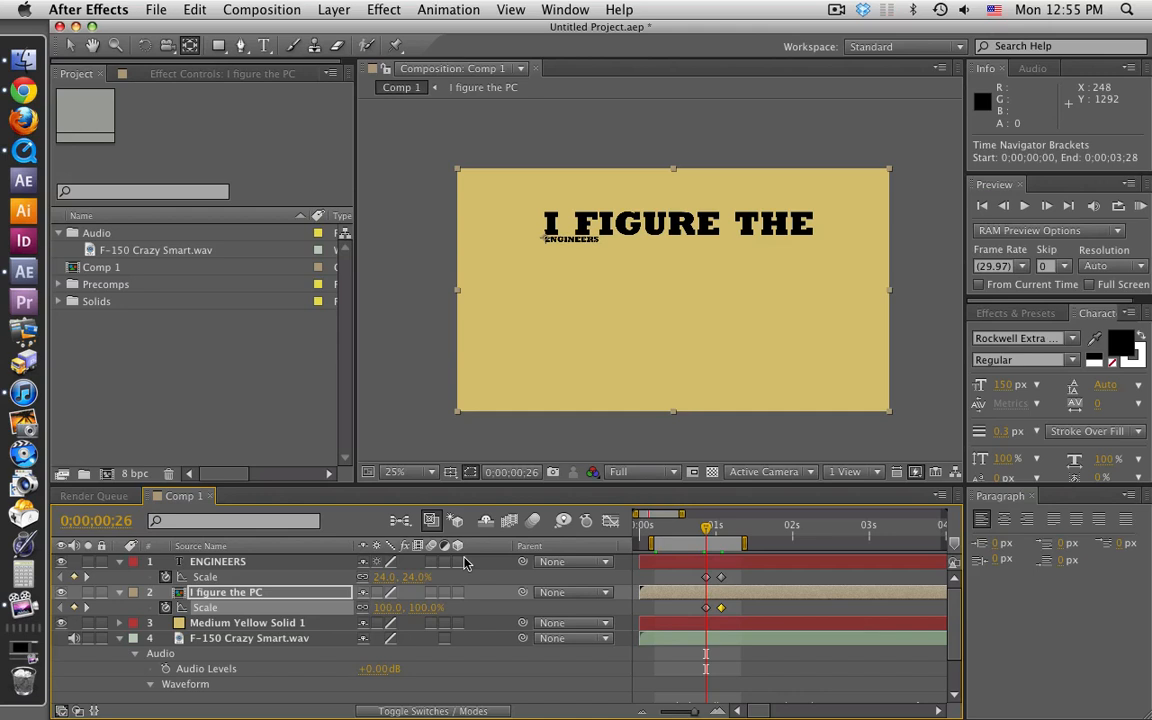
key(alt+bracketleft)
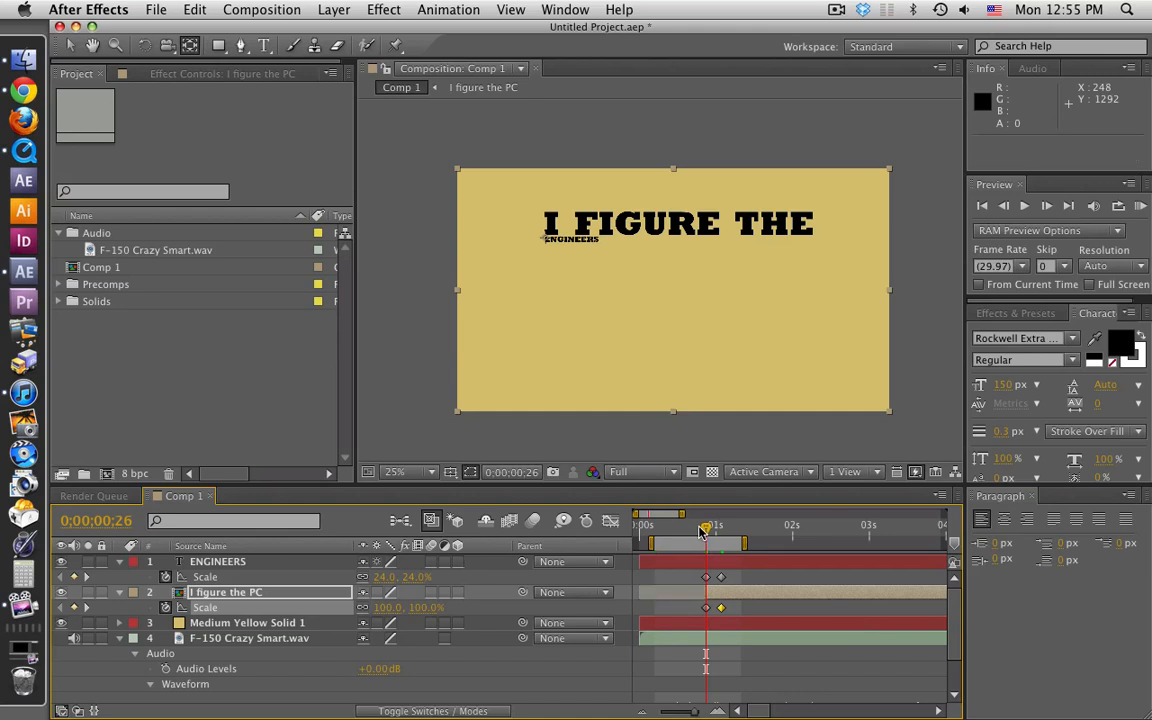
drag(706, 534, 653, 537)
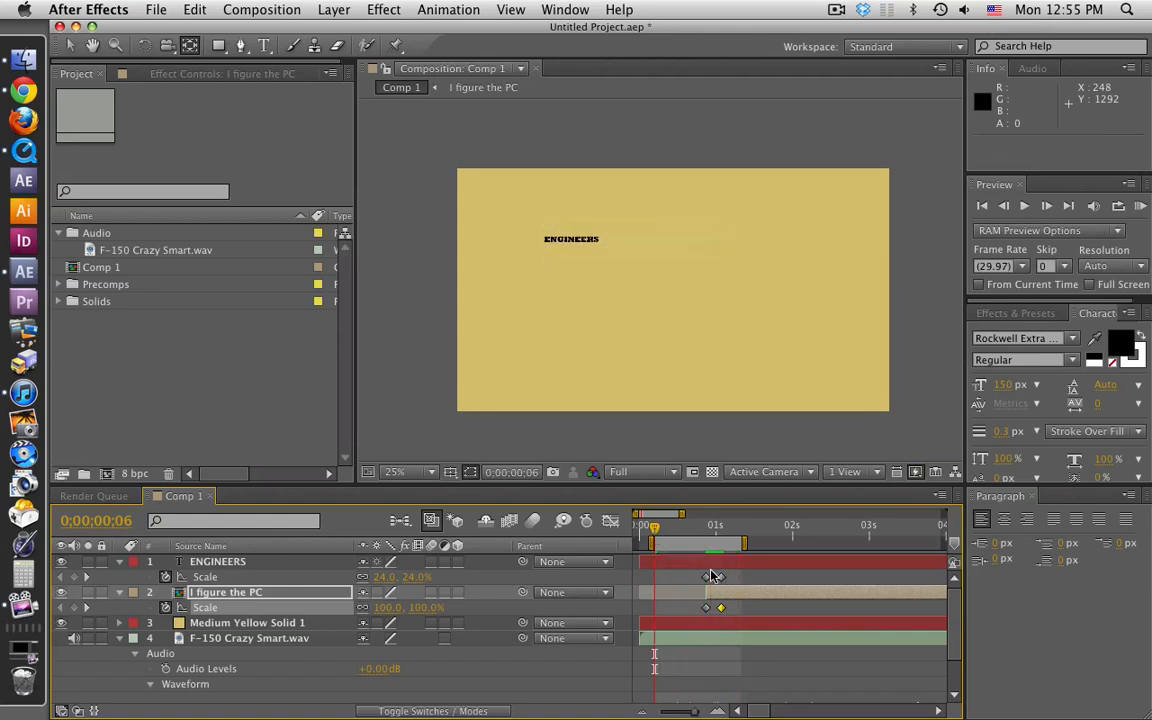
key(super+z)
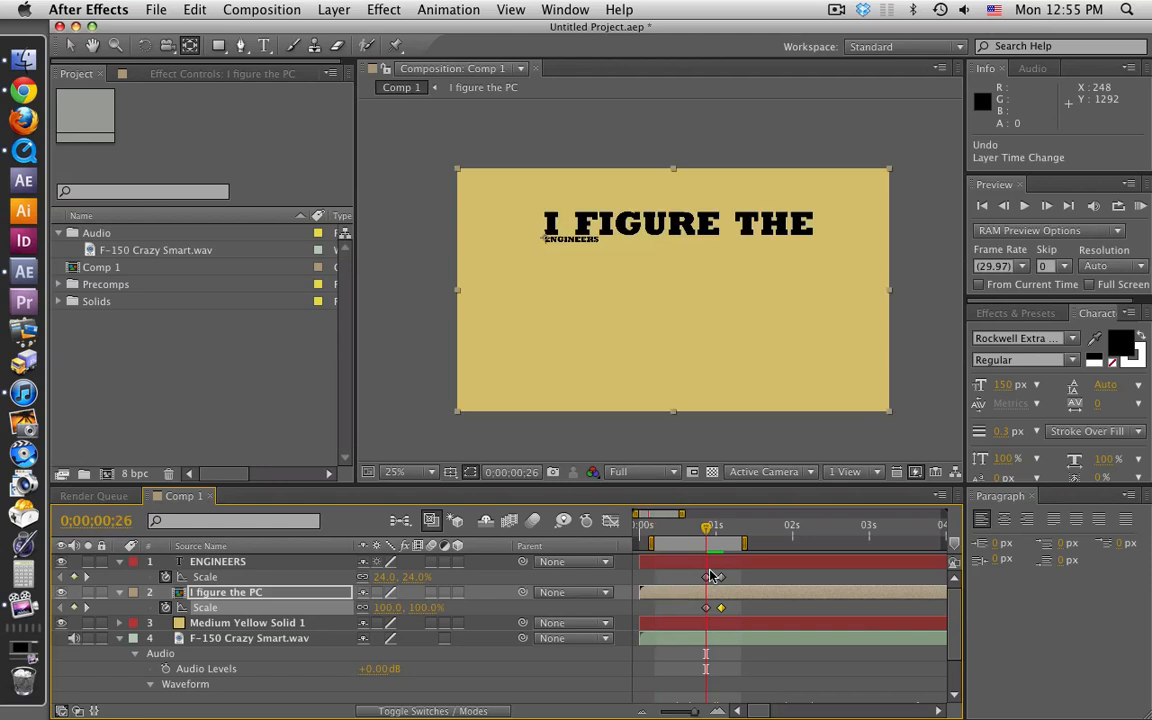
Step: Select ENGINEERS and return to the start of the animation to trim it instead
click(710, 565)
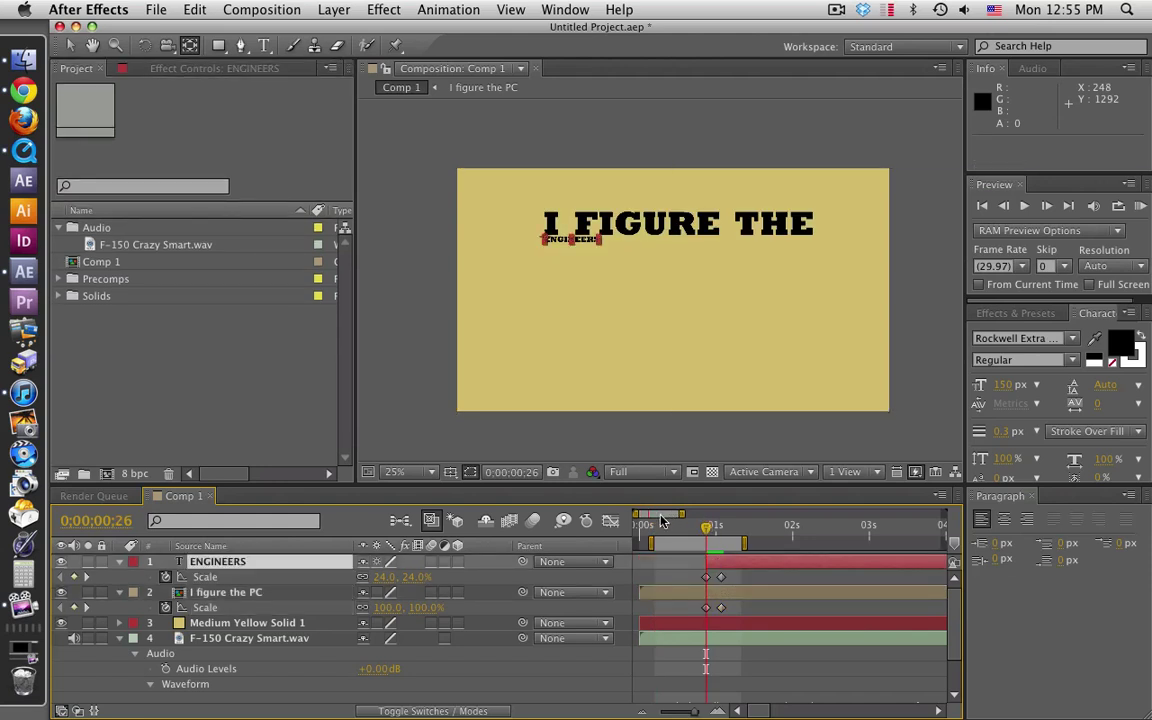
click(658, 528)
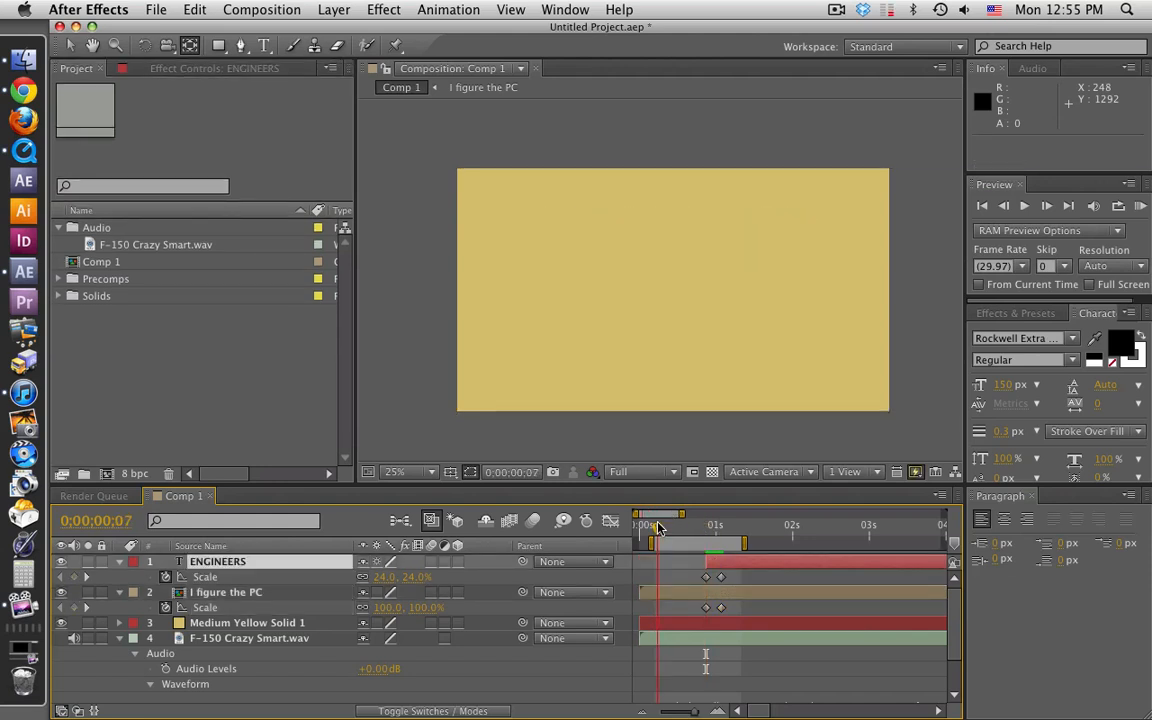
drag(658, 528, 651, 527)
key(KP_0)
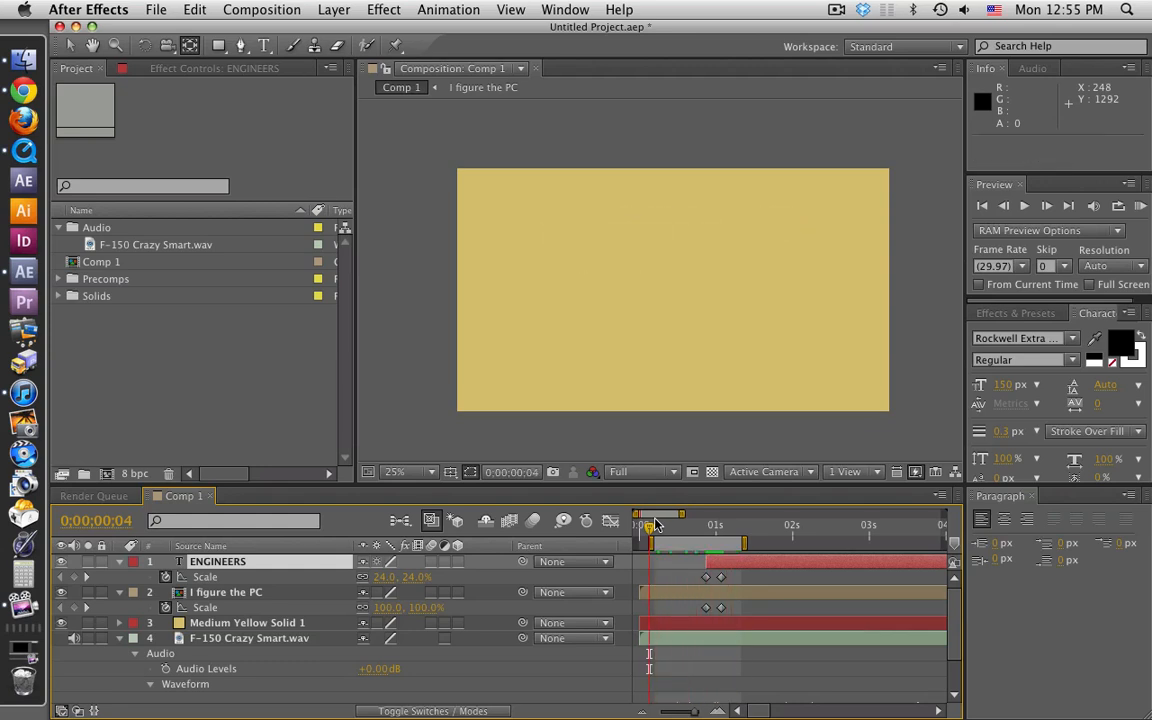
drag(655, 527, 726, 535)
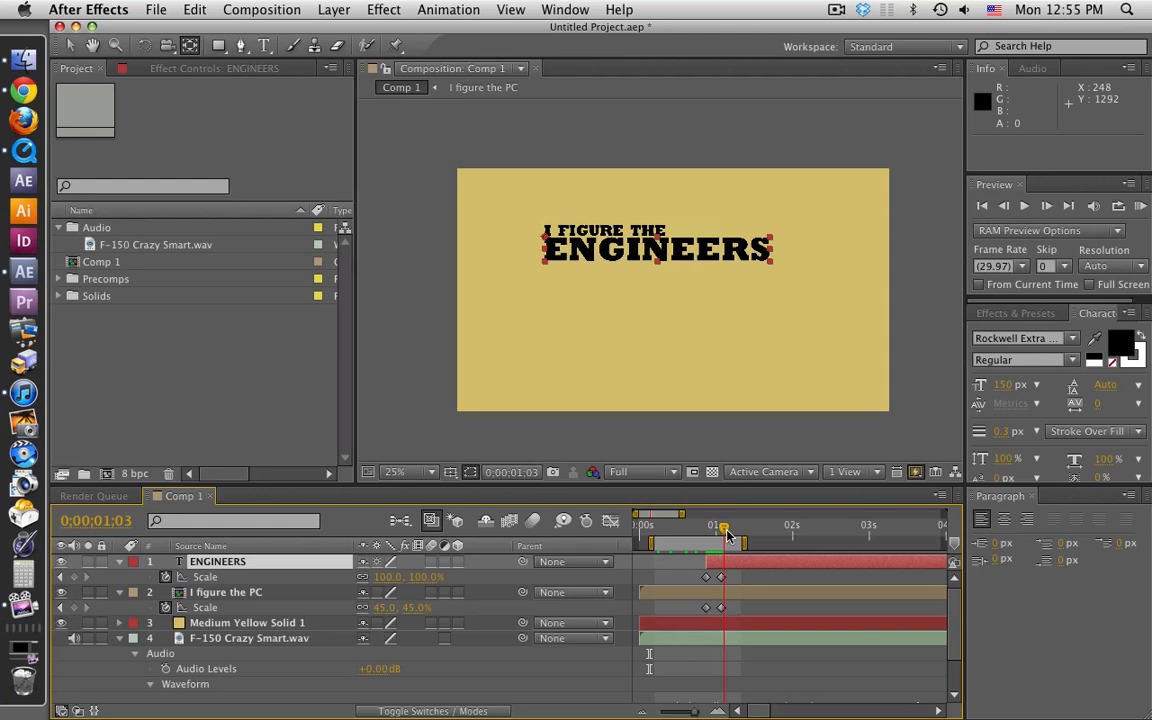
drag(726, 537, 720, 536)
click(70, 45)
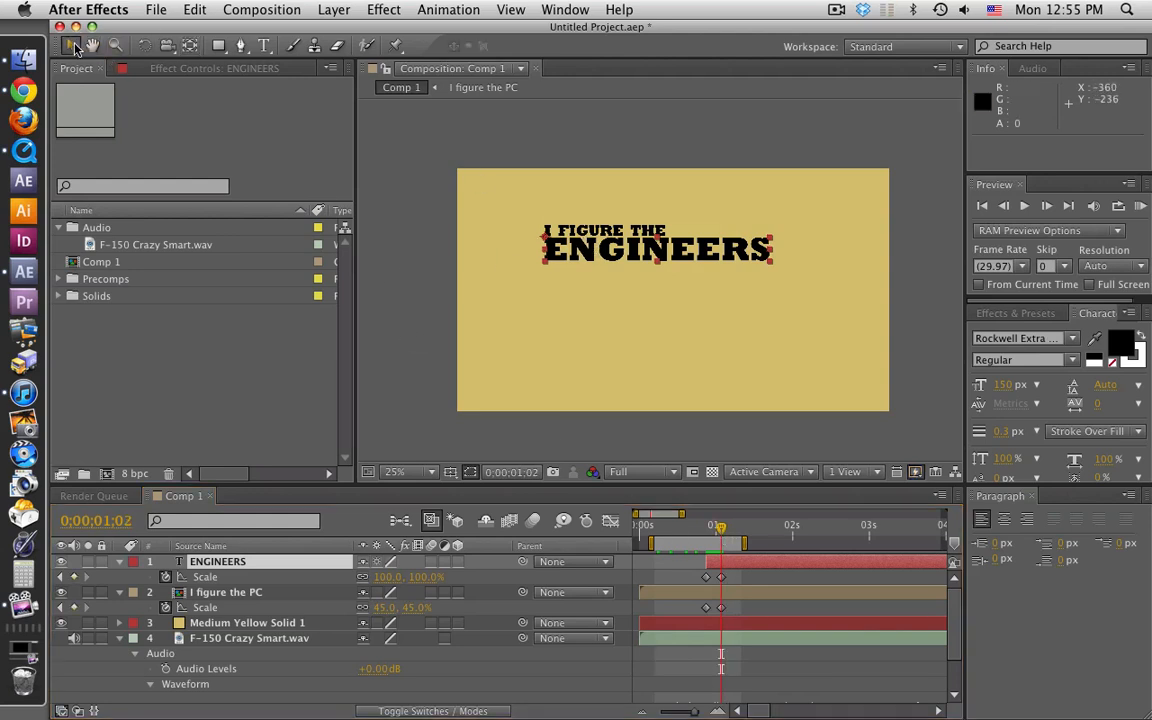
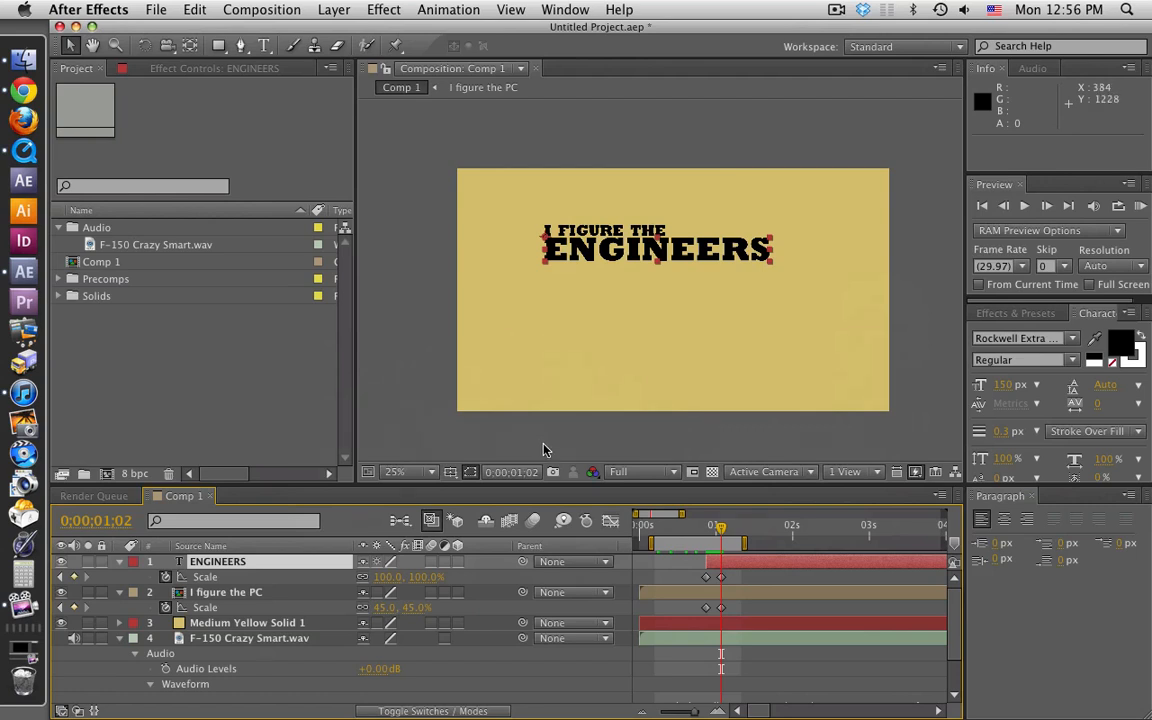
Step: Create a WHO text layer in capitals just beneath ENGINEERS
click(263, 45)
click(541, 295)
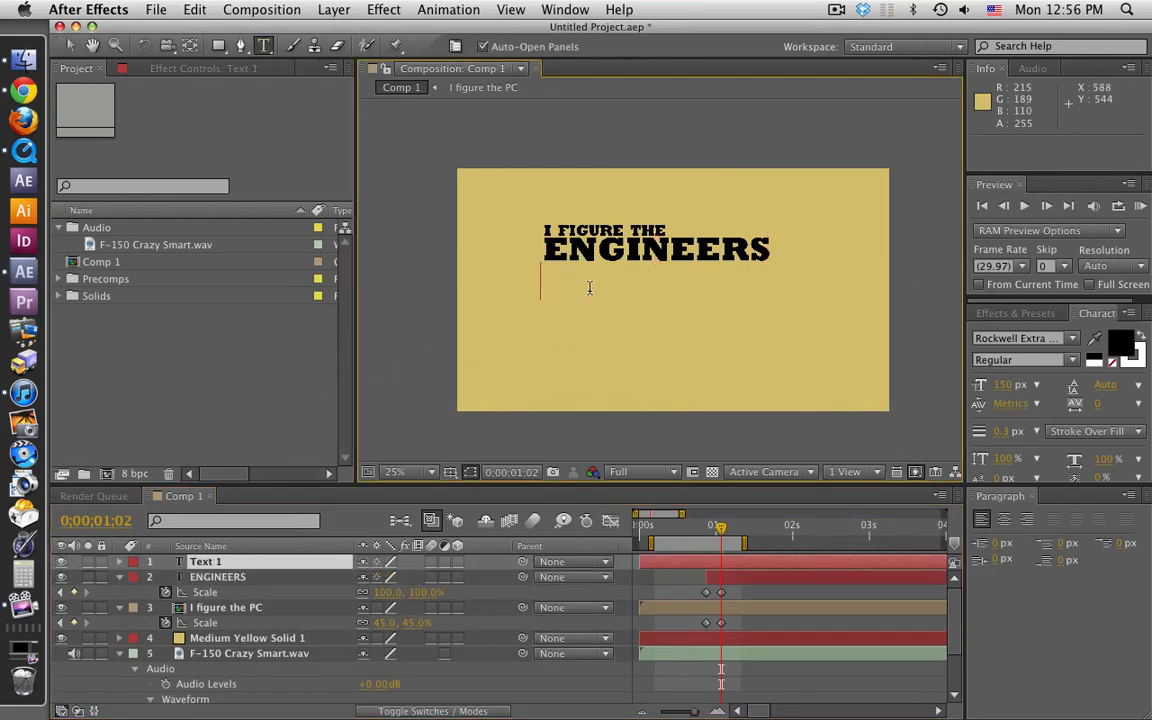
text(Who)
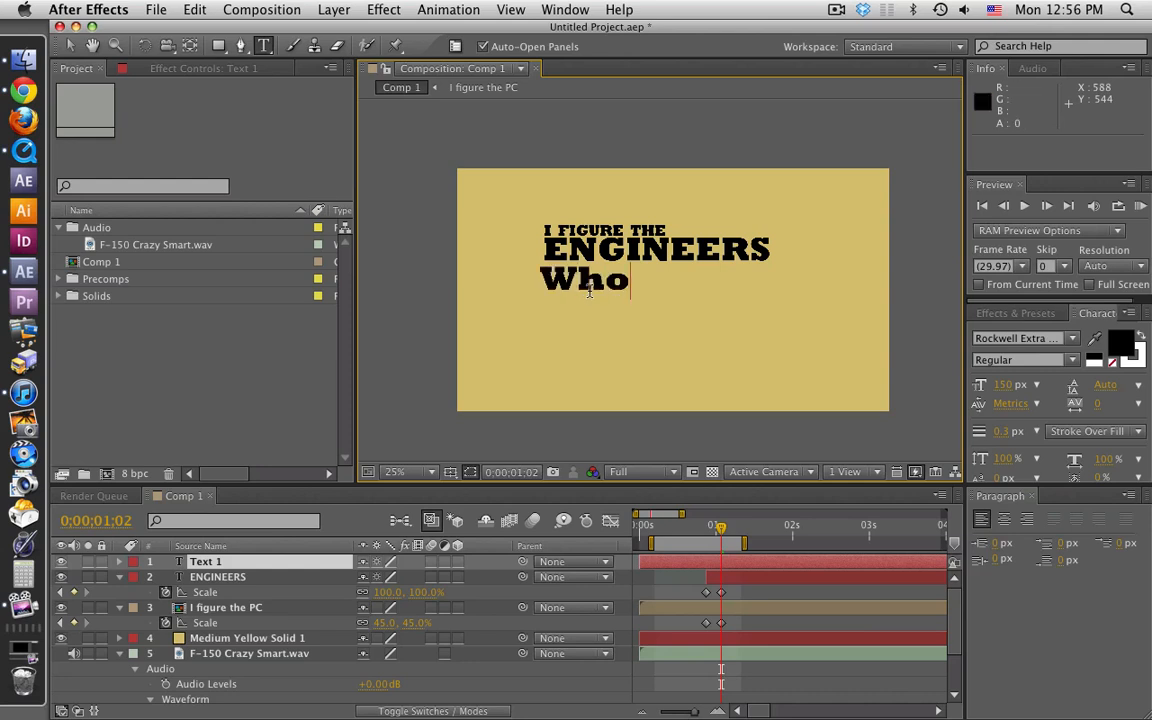
key(BackSpace)
key(BackSpace)
text(HO)
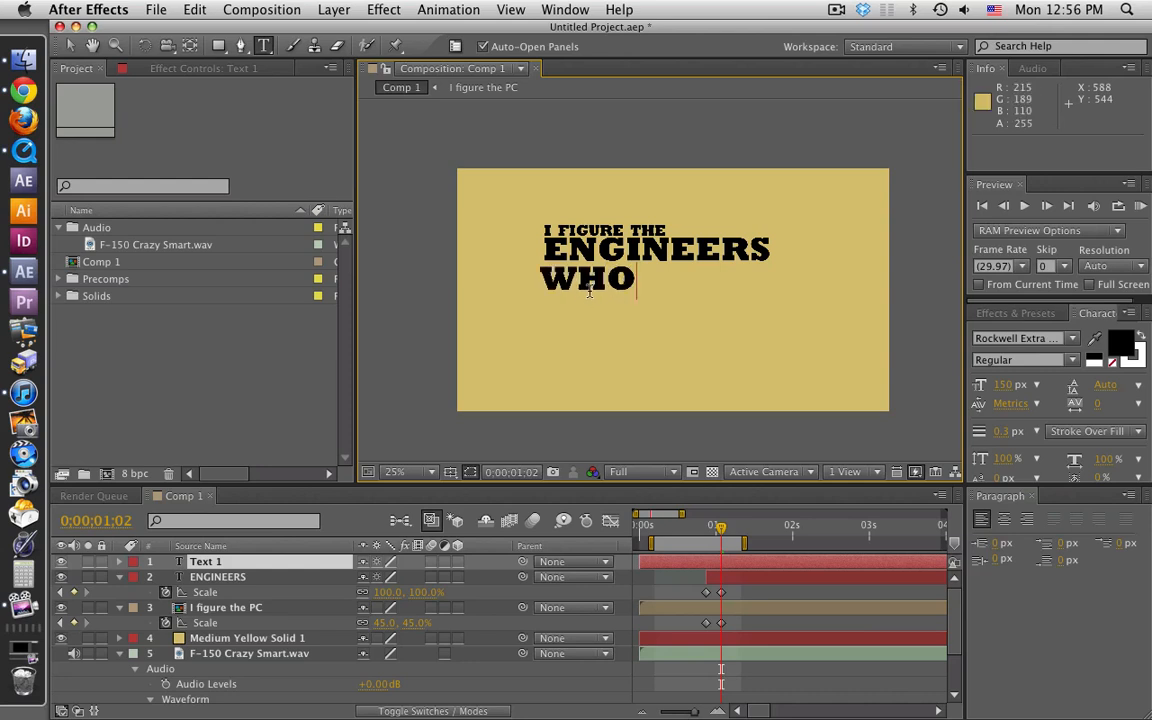
click(69, 45)
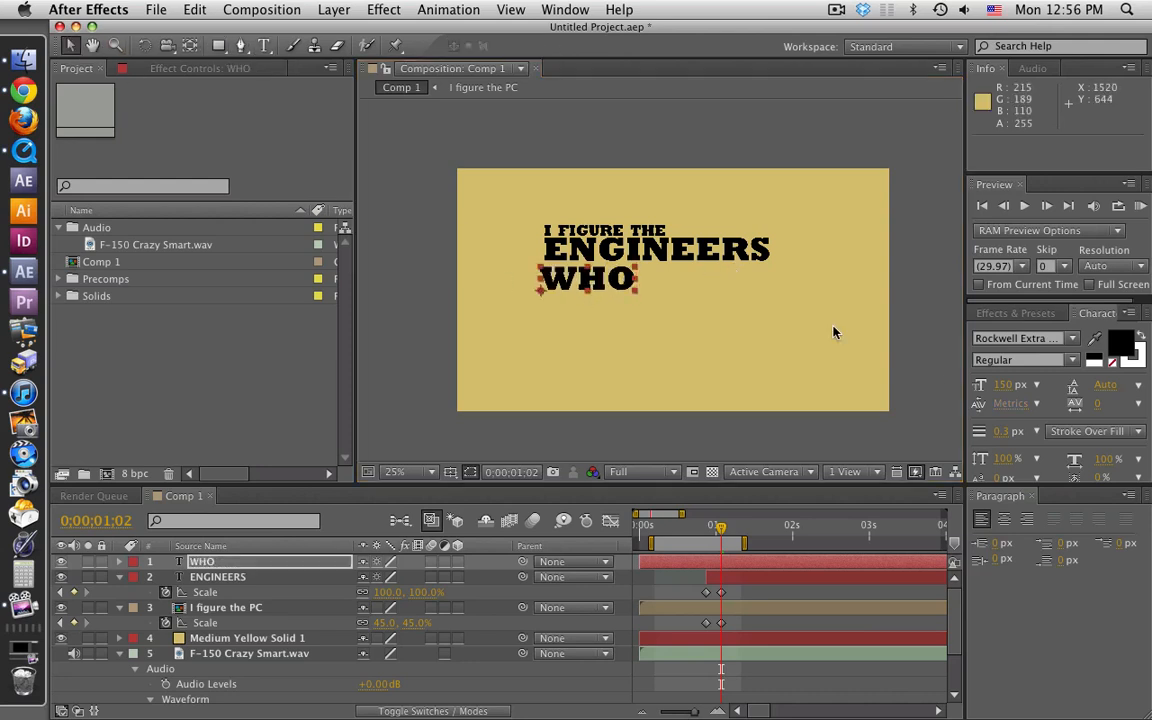
Step: Scrub WHO's font size down to 75 px in the Character panel
mouse_move(1010, 393)
mouse_down()
mouse_move(945, 397)
mouse_move(993, 391)
mouse_up()
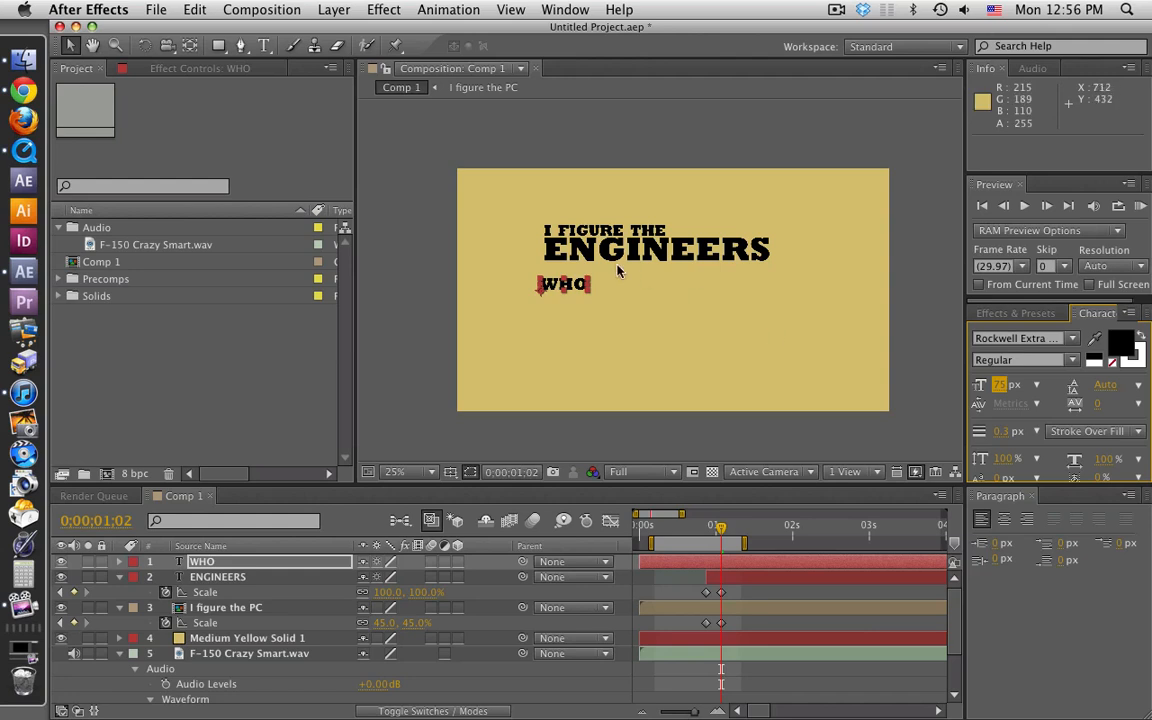
drag(582, 291, 588, 283)
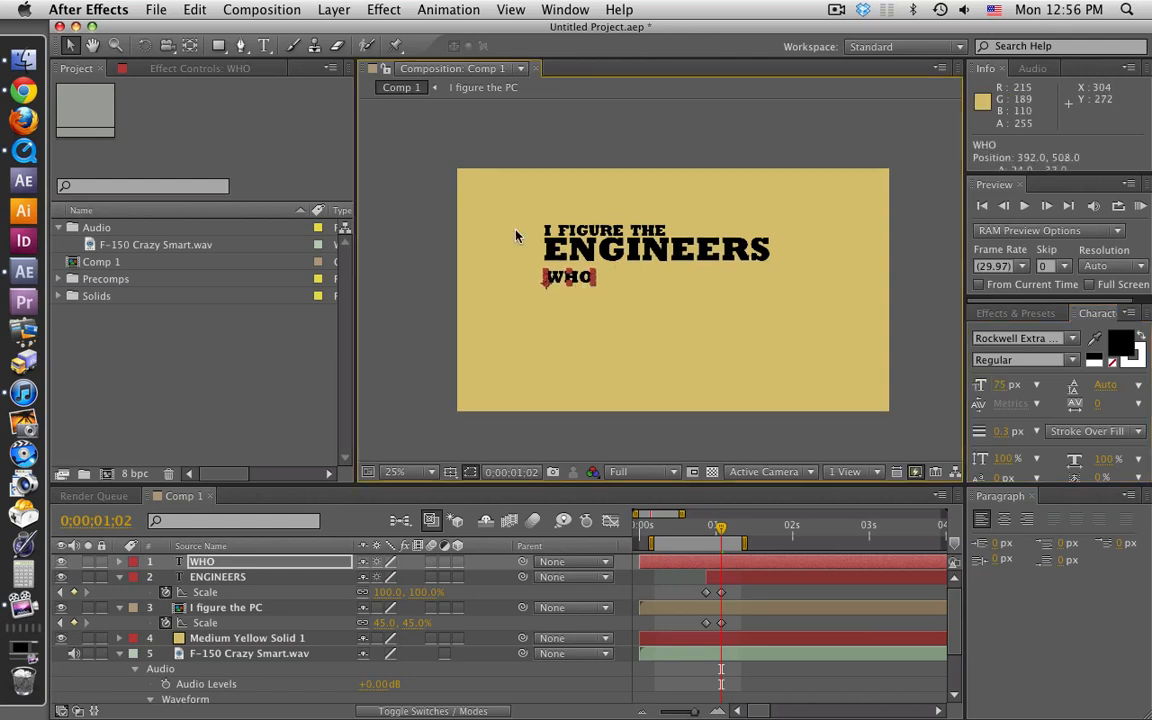
key(ctrl+t)
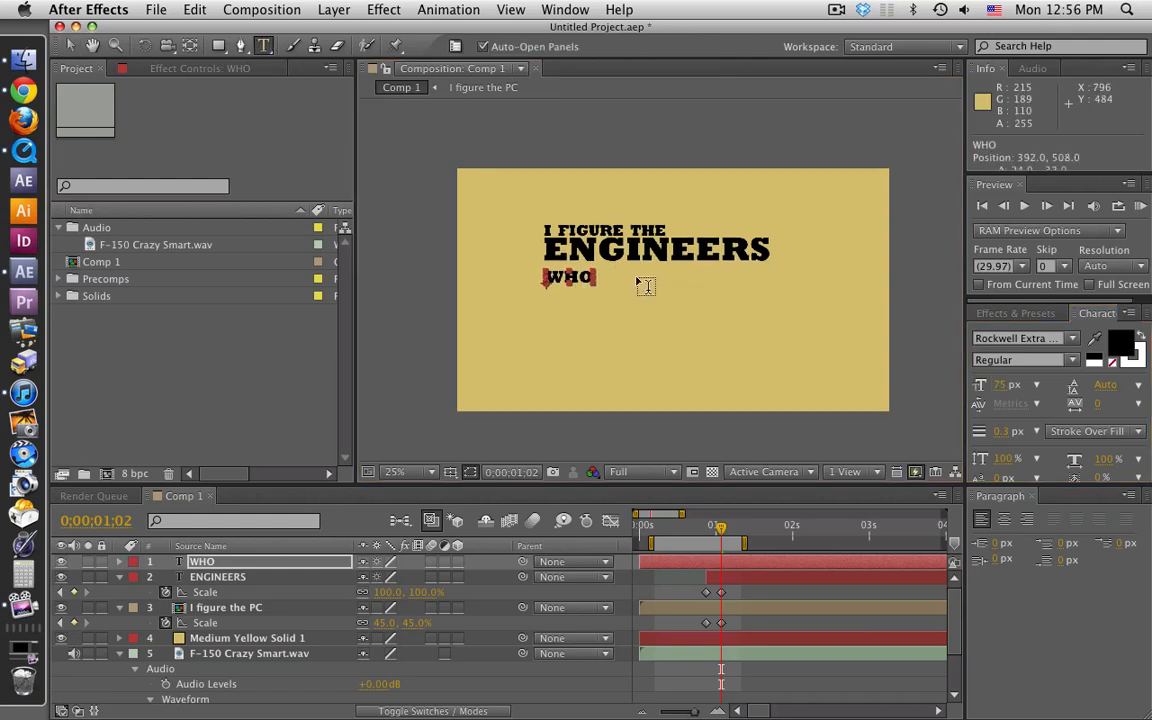
Step: Create a BUILT text layer to the right of WHO
click(636, 290)
text(BUILT)
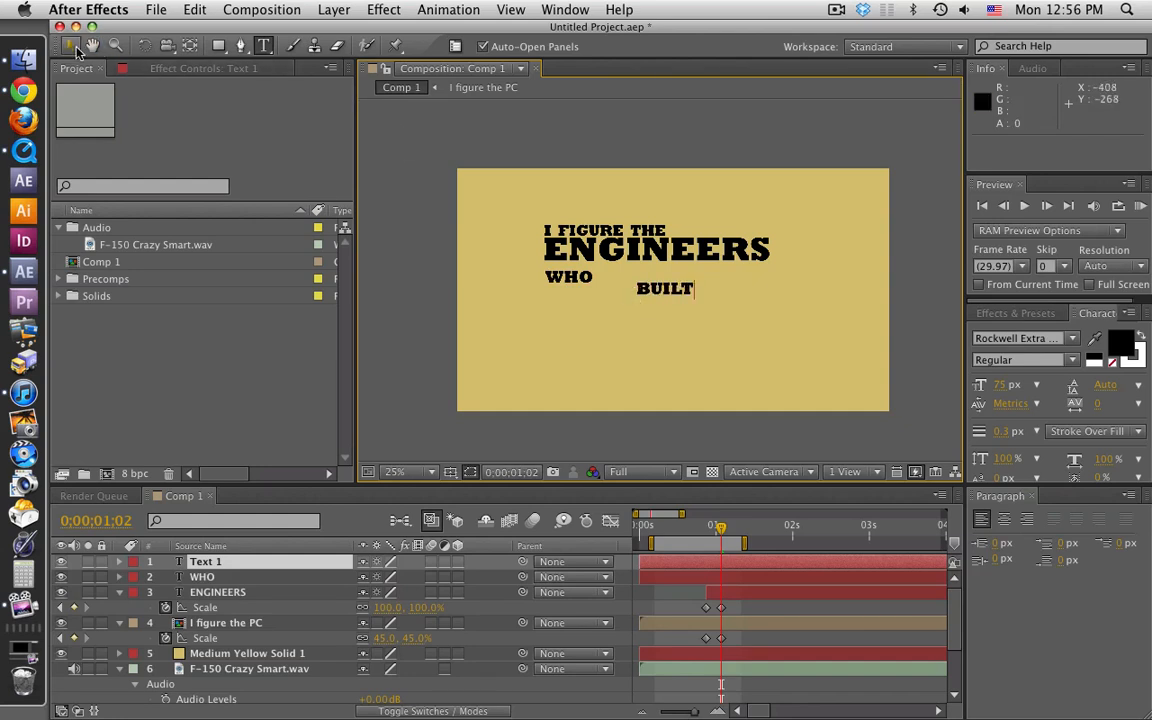
click(70, 45)
click(264, 46)
Step: Create a THE text layer further right and zoom the view in
click(724, 279)
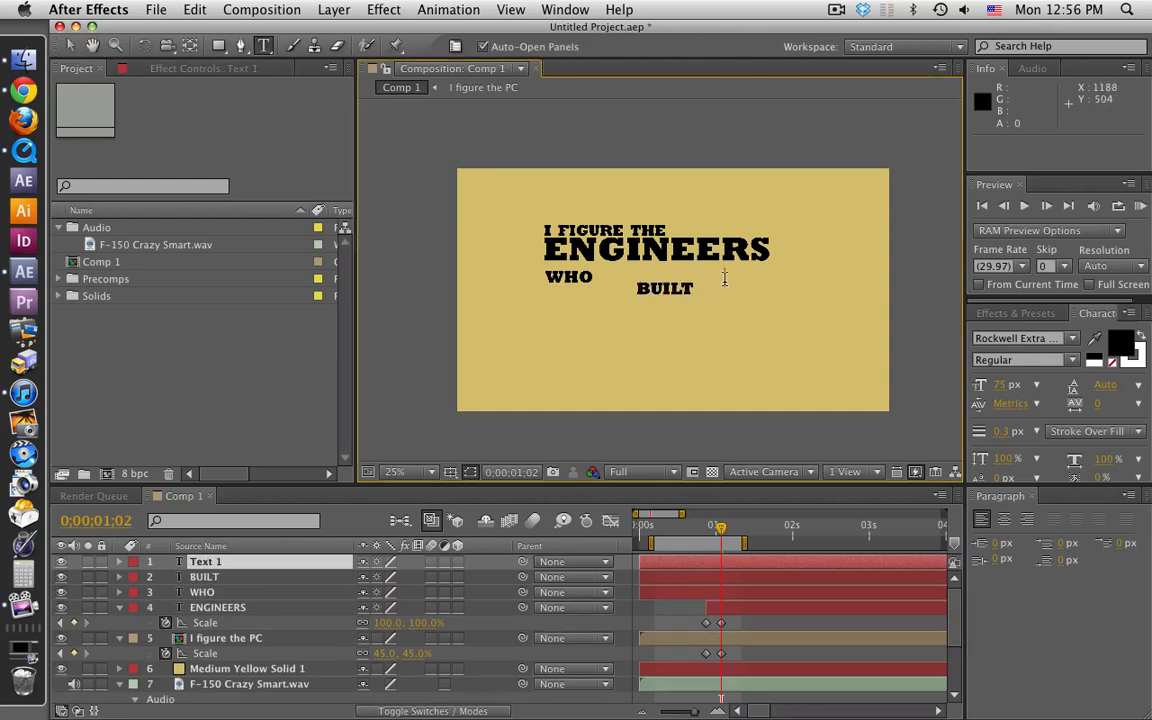
text(THE)
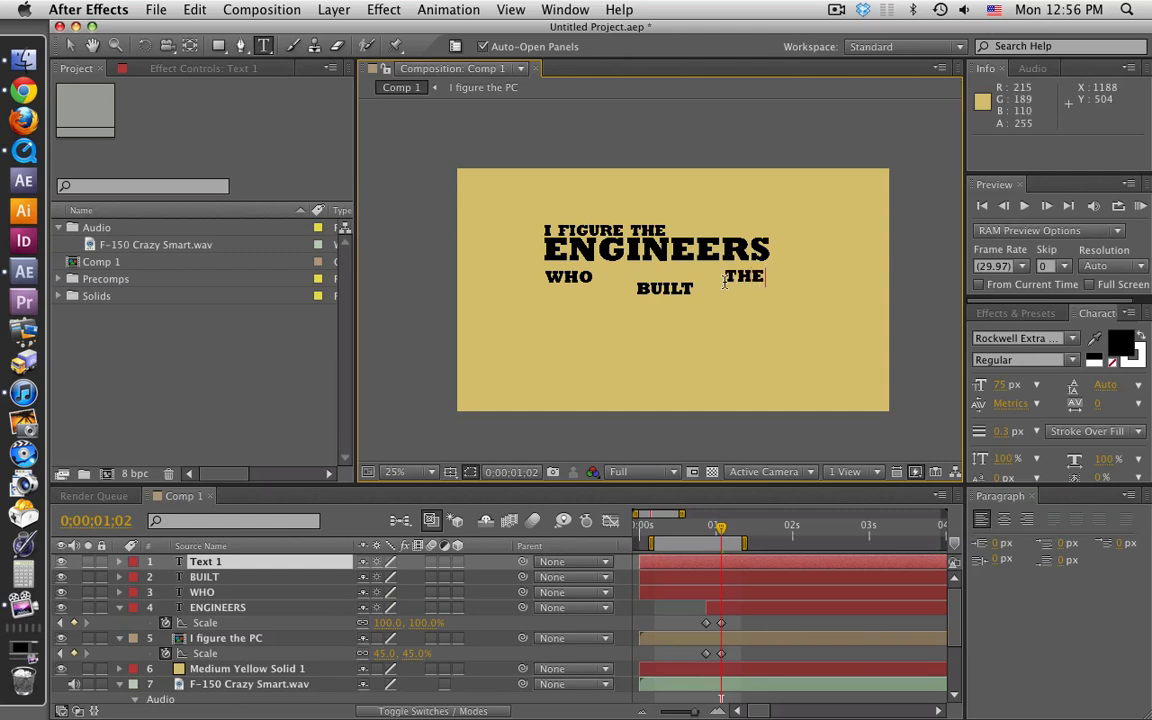
click(70, 46)
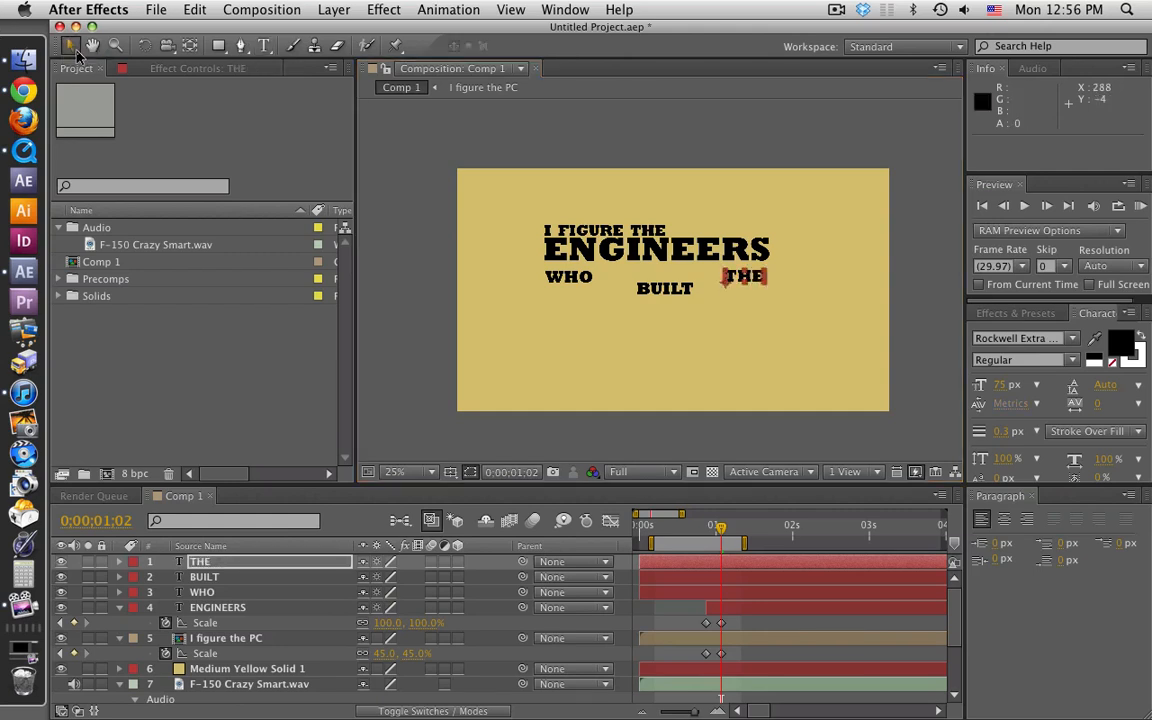
key(period)
key(period)
Step: Drag BUILT beside WHO and nudge WHO level with it
mouse_move(677, 305)
mouse_down()
mouse_move(586, 280)
mouse_move(610, 274)
mouse_up()
drag(512, 295, 512, 284)
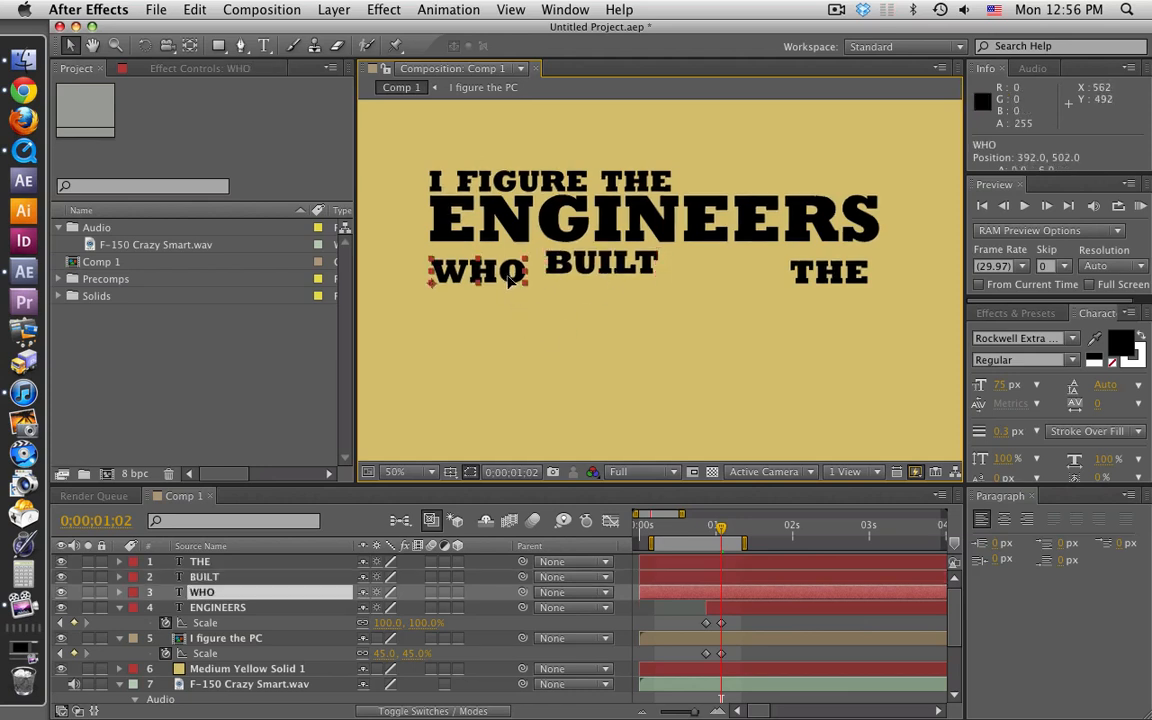
key(period)
drag(616, 314, 830, 358)
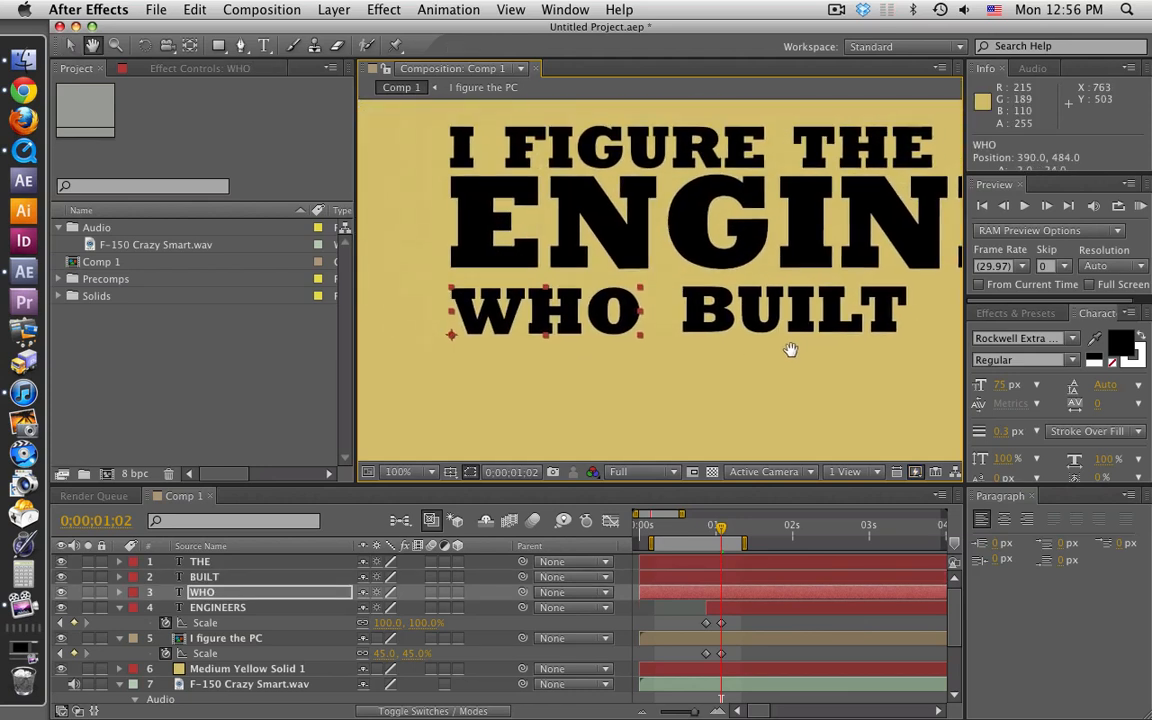
drag(663, 330, 641, 316)
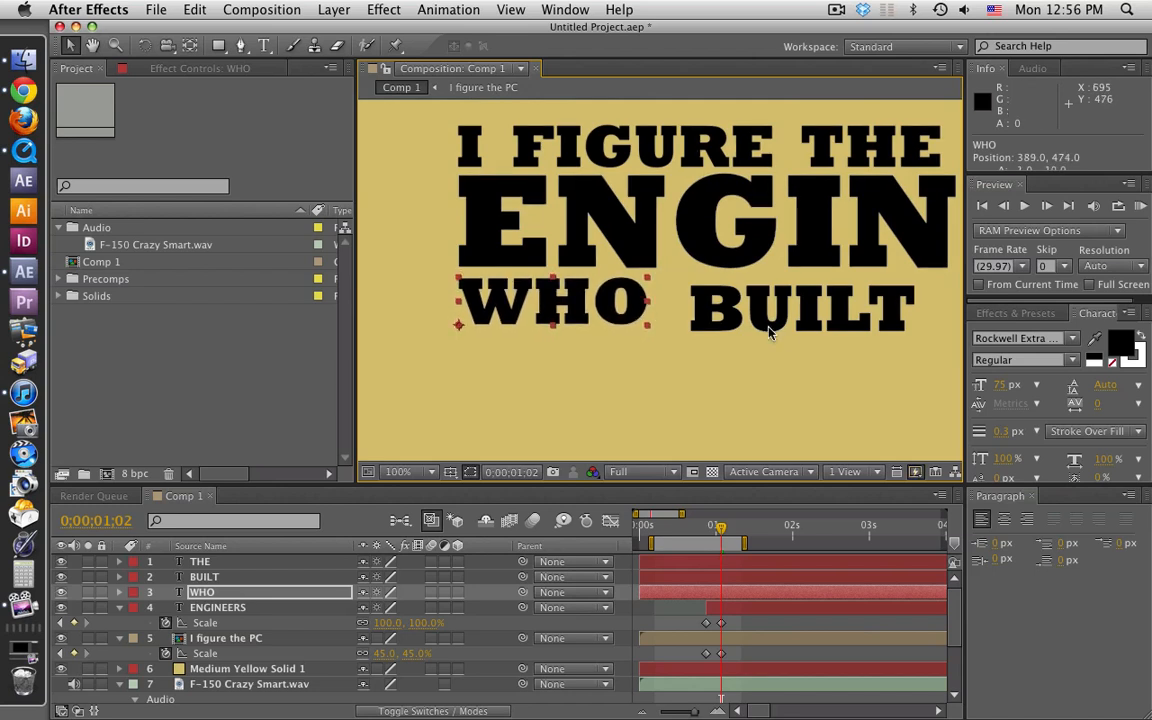
Step: Drag THE next to BUILT to complete the WHO BUILT THE line
click(805, 300)
key(space)
mouse_move(822, 333)
mouse_down()
mouse_move(504, 326)
mouse_move(502, 314)
mouse_up()
mouse_move(911, 339)
mouse_down()
mouse_move(664, 316)
mouse_move(653, 342)
mouse_up()
scroll(663, 316, down, 2)
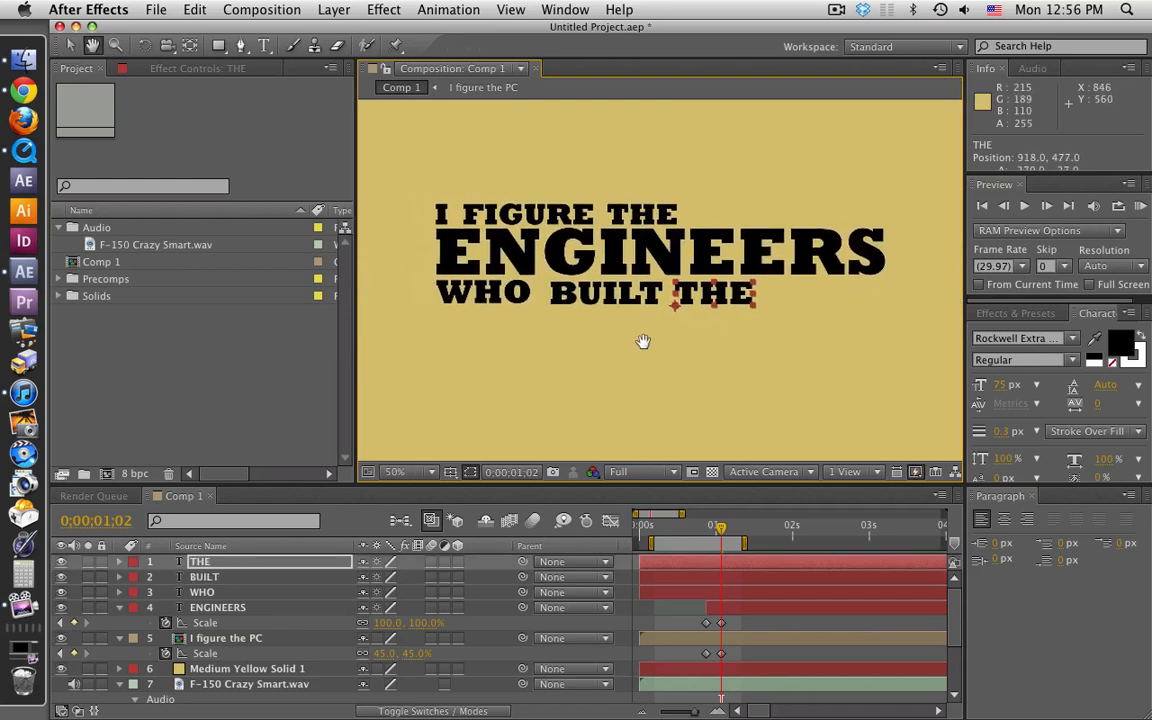
click(658, 300)
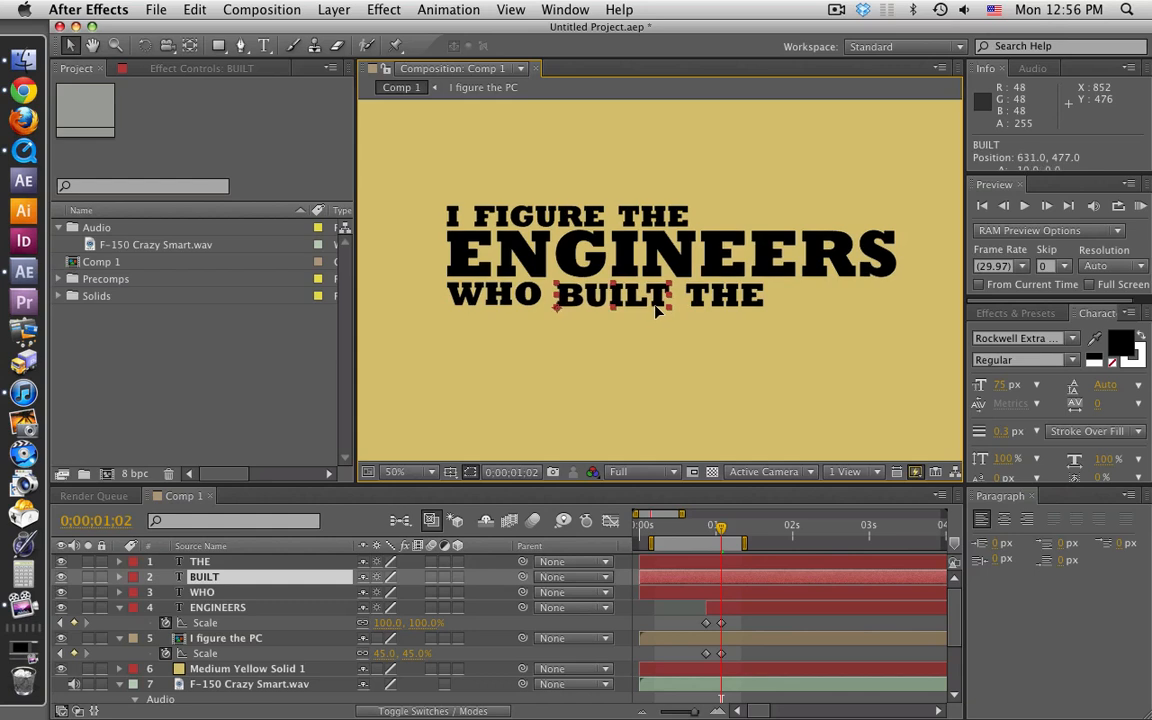
Step: Reveal Position for the three words and set WHO's Y value to 477
shift+click(192, 592)
shift+click(205, 563)
key(p)
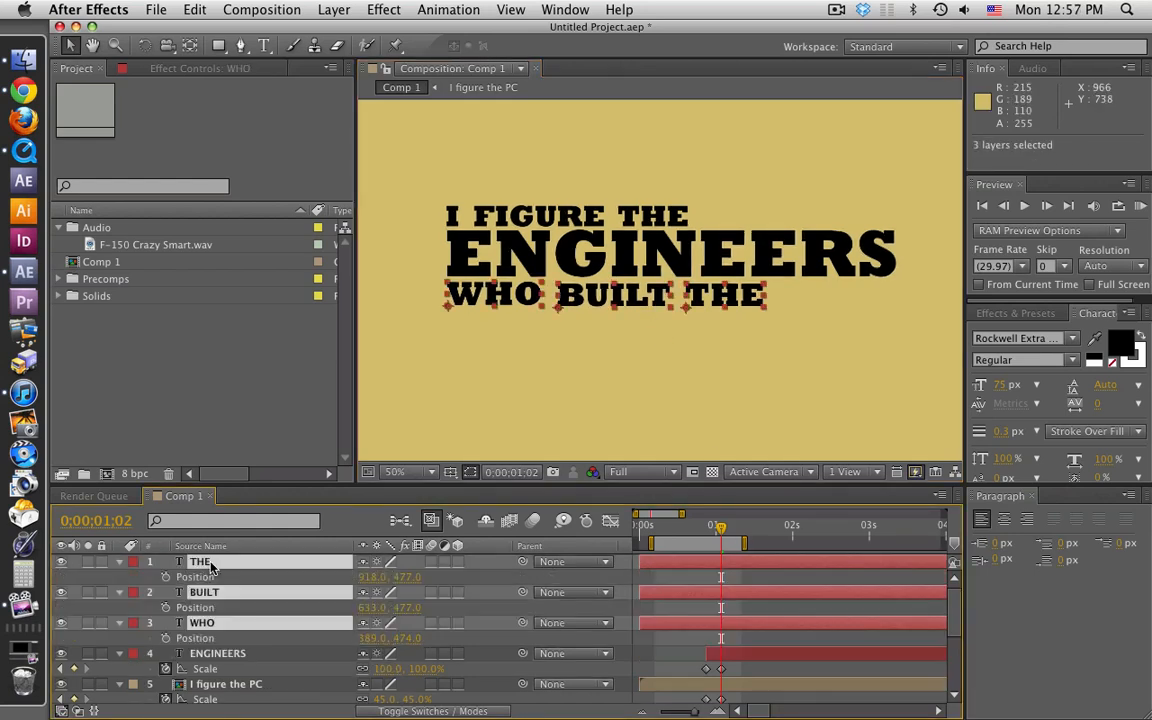
click(469, 581)
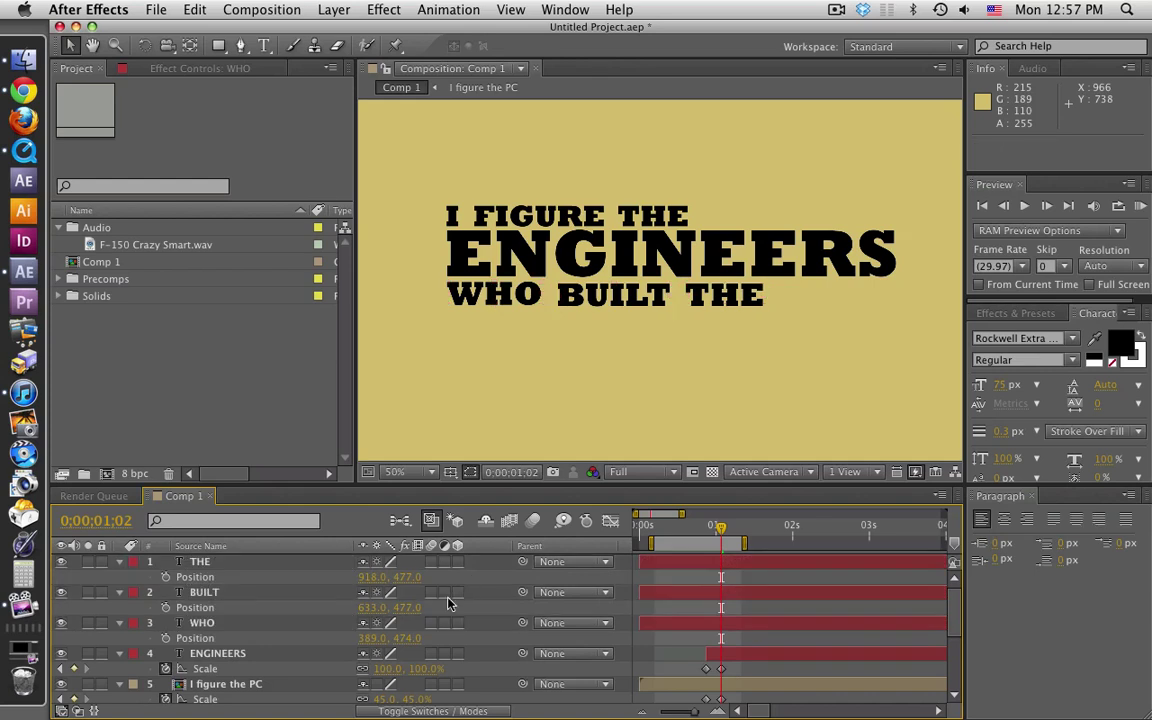
click(418, 639)
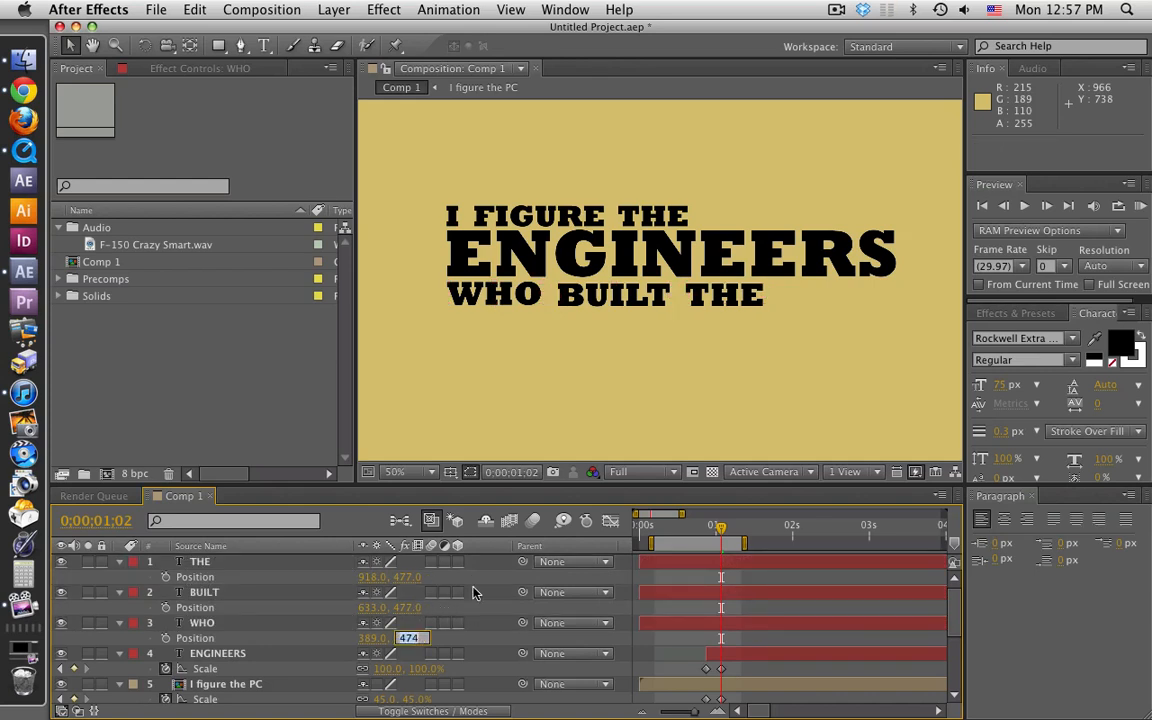
key(Return)
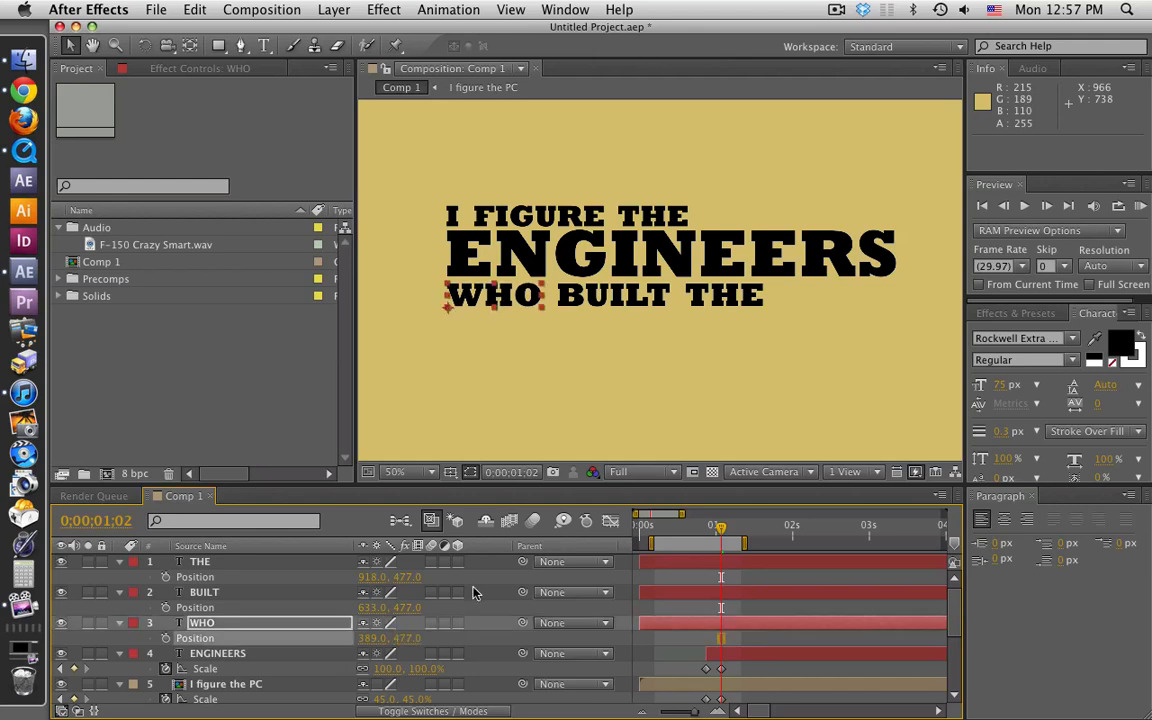
click(760, 612)
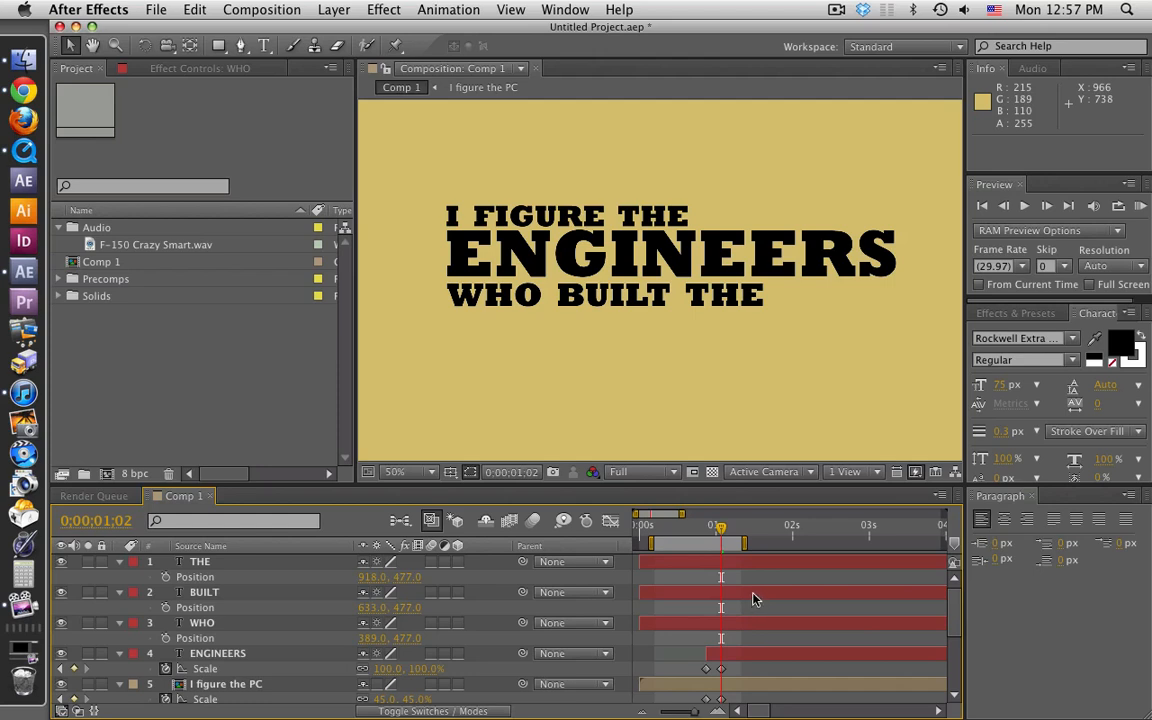
scroll(760, 607, down, 1)
scroll(770, 625, down, 2)
scroll(773, 629, down, 4)
scroll(773, 629, down, 1)
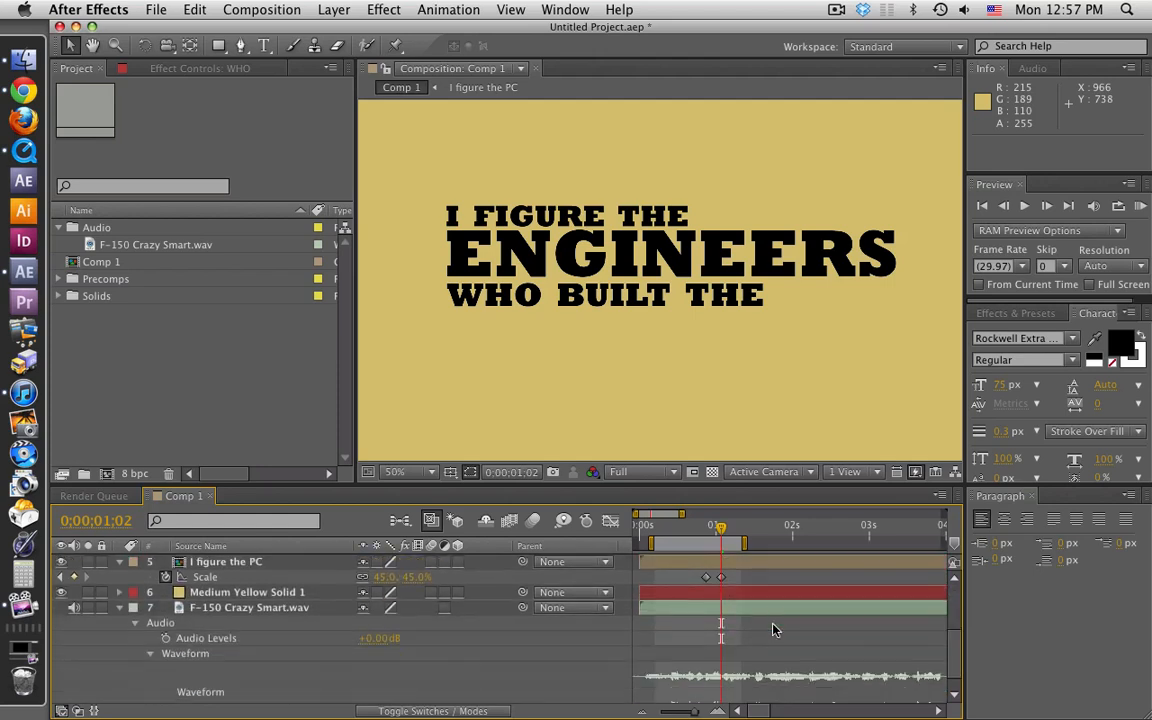
scroll(766, 620, down, 1)
drag(685, 514, 660, 514)
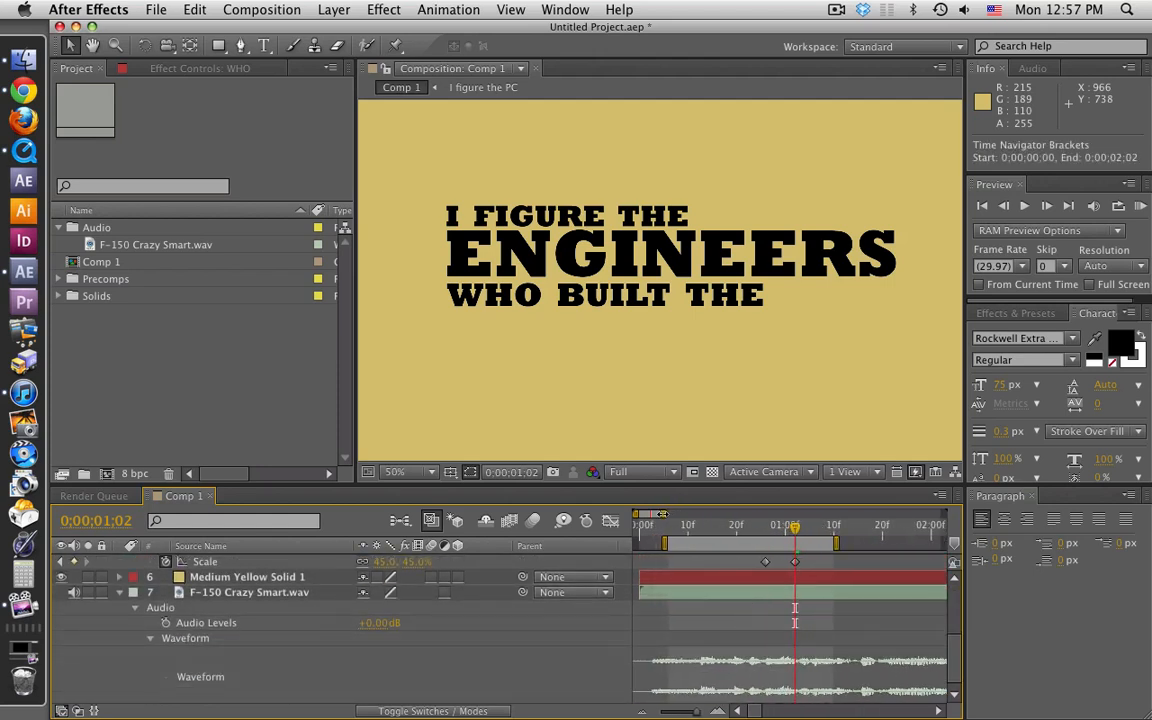
Step: Preview the soundtrack and park the current time at 0;00;01;08
key(KP_Decimal)
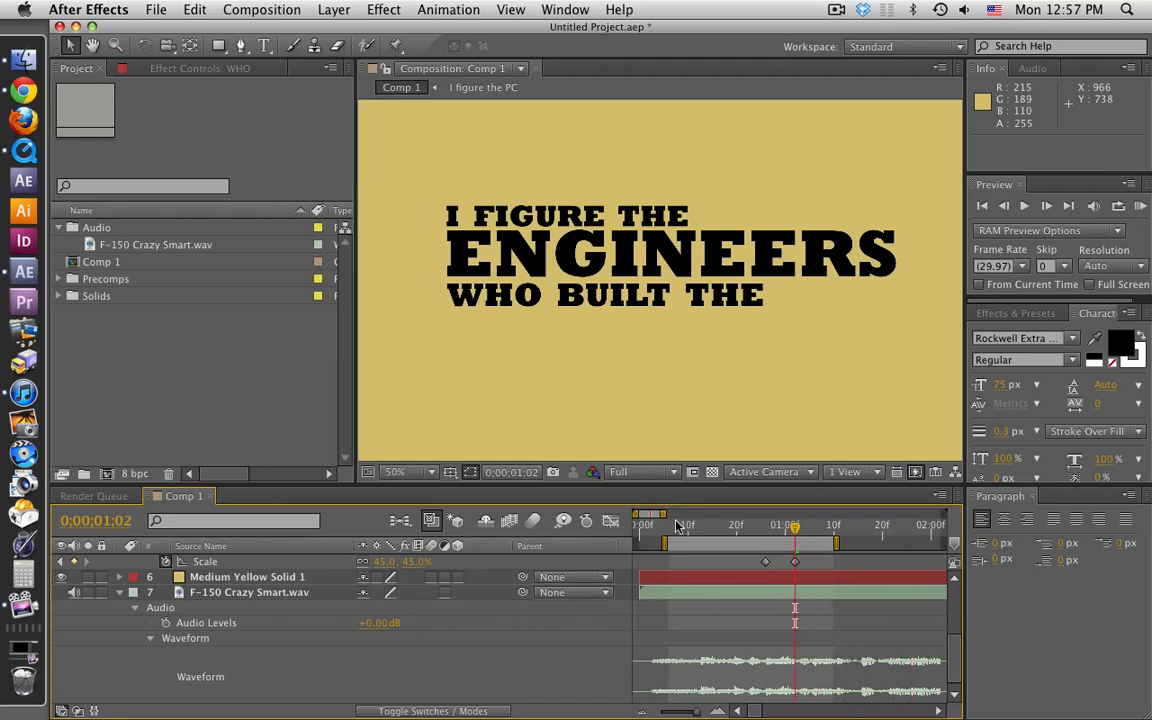
click(823, 525)
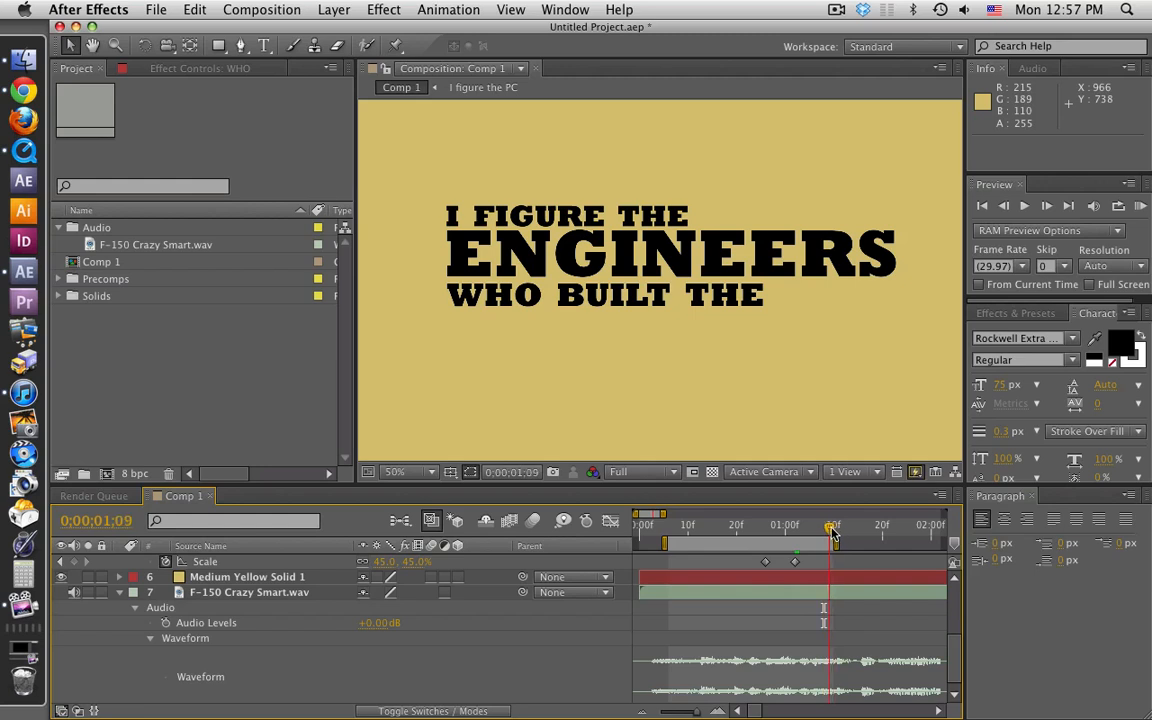
mouse_move(829, 532)
mouse_down()
mouse_move(872, 532)
mouse_move(826, 531)
mouse_up()
scroll(820, 600, up, 2)
scroll(820, 605, up, 2)
scroll(800, 609, up, 3)
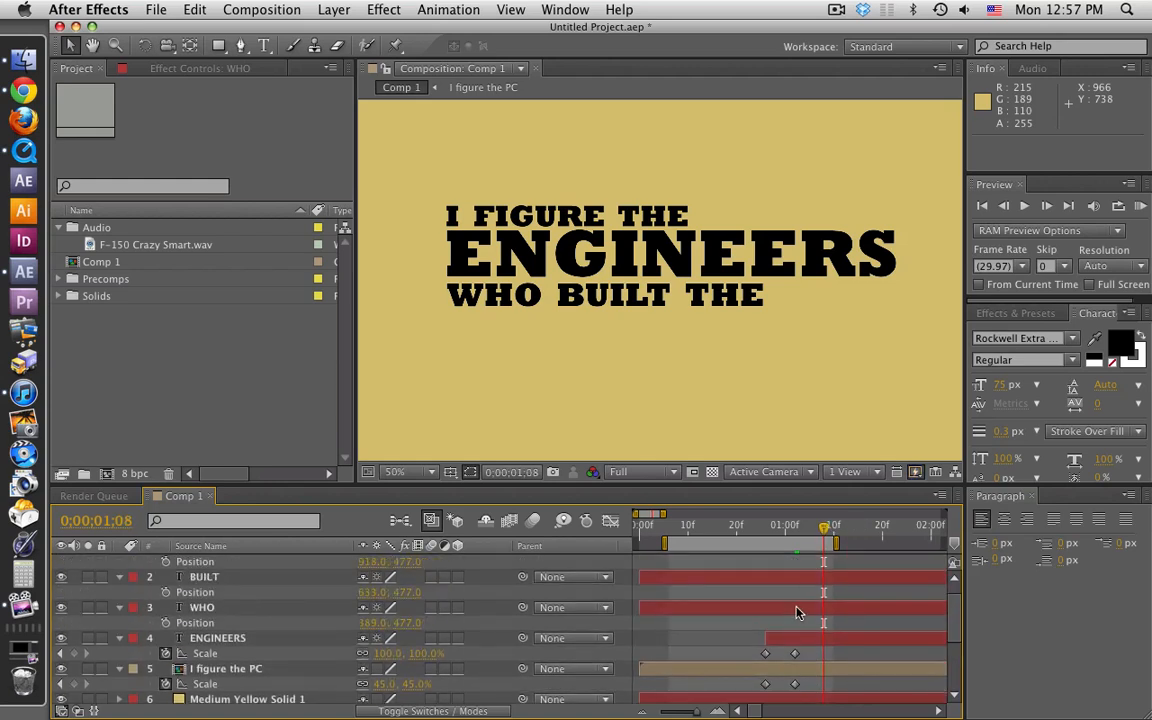